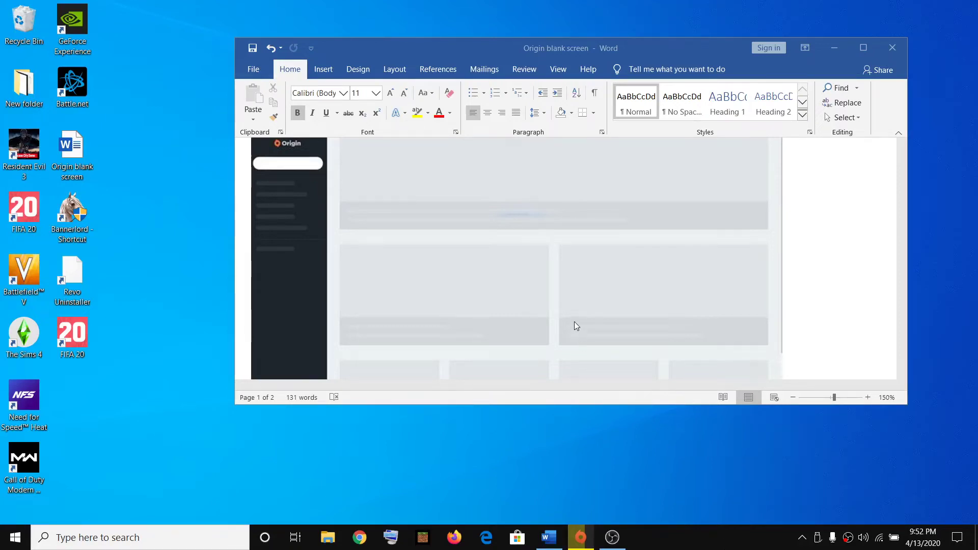
- Scroll through the Word guide and highlight the 'Restart your PC' step
{"action": "scroll", "coordinate": [574, 324], "scroll_direction": "up", "scroll_amount": 3}
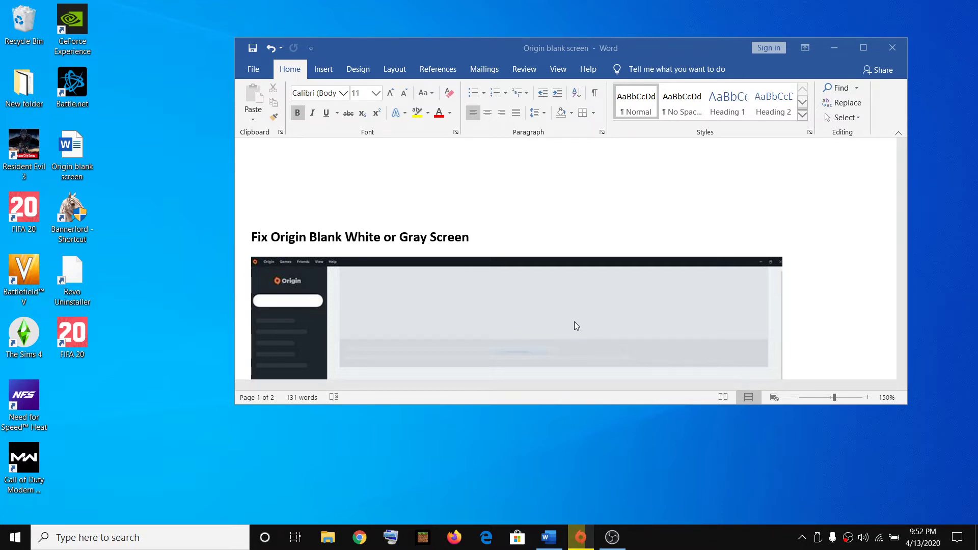
{"action": "scroll", "coordinate": [535, 277], "scroll_direction": "down", "scroll_amount": 3}
{"action": "scroll", "coordinate": [535, 277], "scroll_direction": "up", "scroll_amount": 2}
{"action": "scroll", "coordinate": [622, 227], "scroll_direction": "down", "scroll_amount": 1}
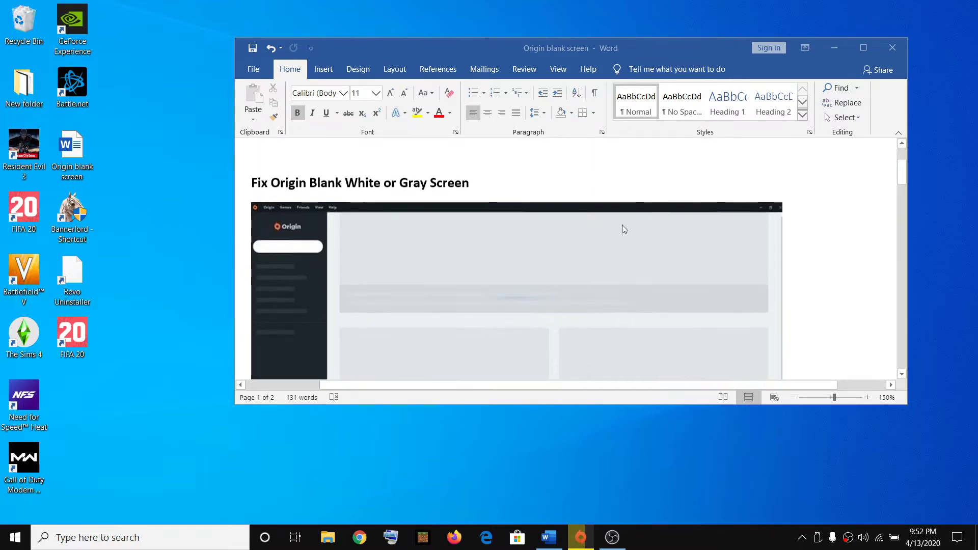
{"action": "scroll", "coordinate": [623, 228], "scroll_direction": "down", "scroll_amount": 3}
{"action": "scroll", "coordinate": [478, 305], "scroll_direction": "down", "scroll_amount": 3}
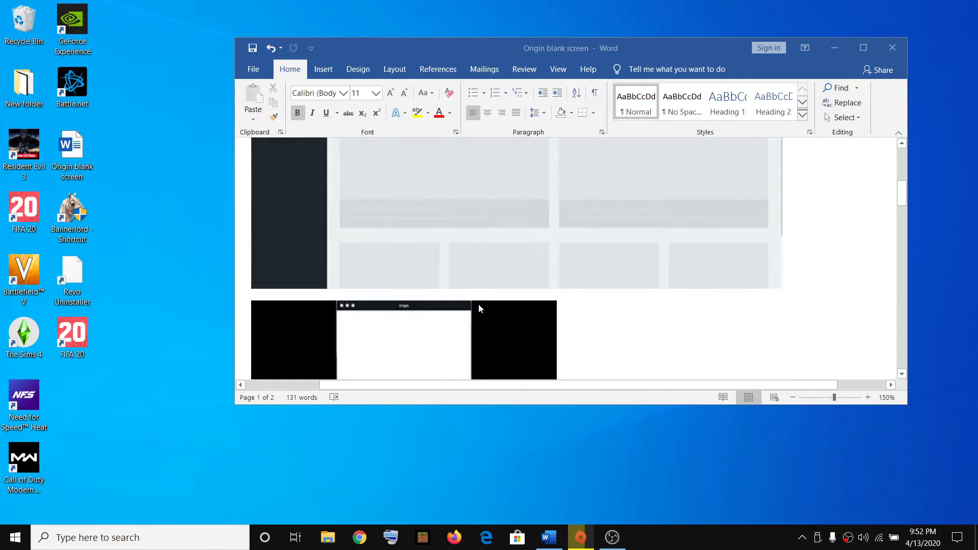
{"action": "scroll", "coordinate": [489, 289], "scroll_direction": "up", "scroll_amount": 3}
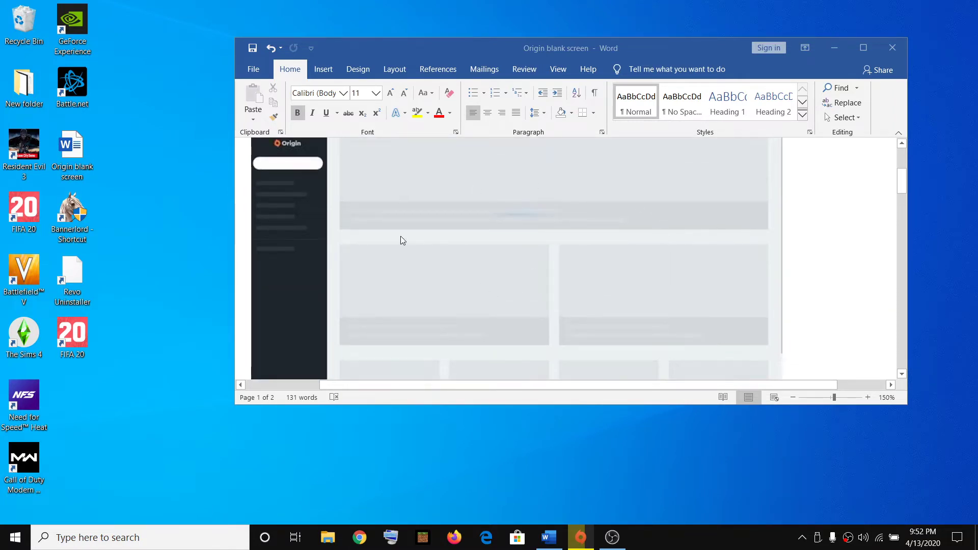
{"action": "scroll", "coordinate": [677, 270], "scroll_direction": "down", "scroll_amount": 6}
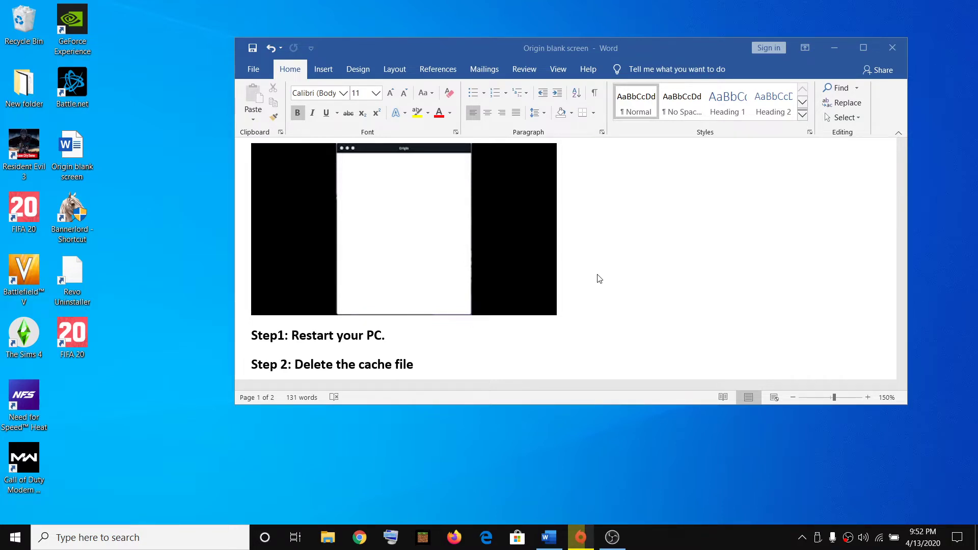
{"action": "scroll", "coordinate": [509, 265], "scroll_direction": "down", "scroll_amount": 3}
{"action": "scroll", "coordinate": [507, 260], "scroll_direction": "up", "scroll_amount": 1}
{"action": "left_click", "coordinate": [295, 248]}
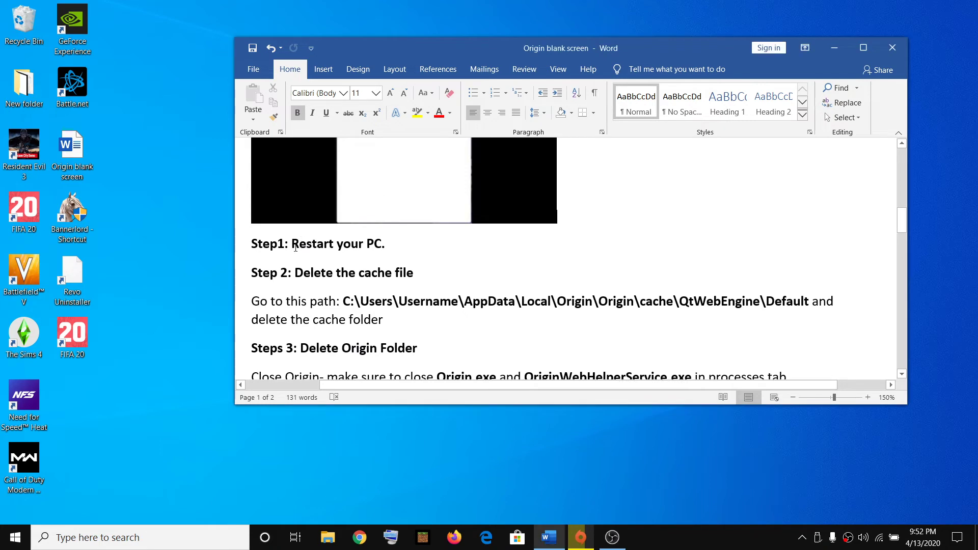
{"action": "left_click_drag", "start_coordinate": [295, 248], "coordinate": [381, 246]}
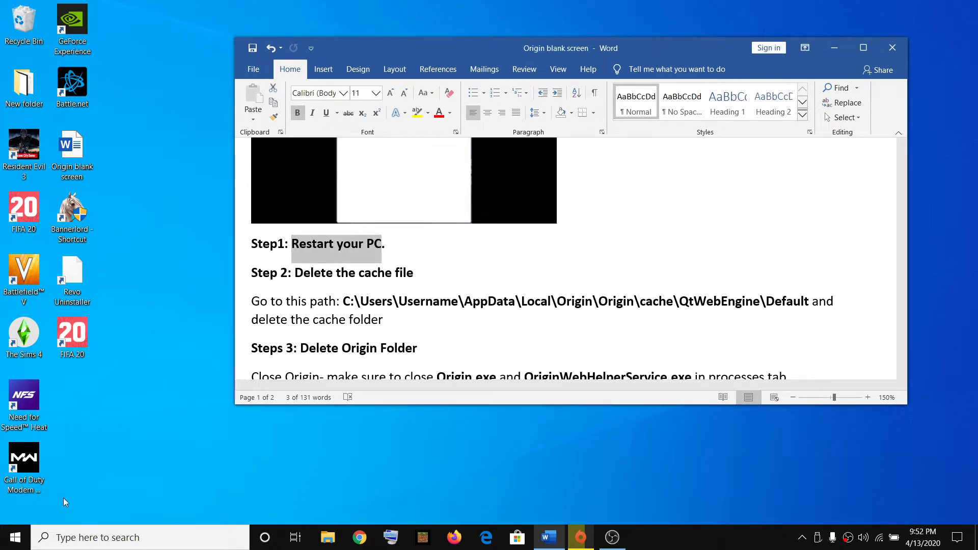
- Show the Restart option under Start > Power, then highlight 'Delete the cache file' in the guide
{"action": "left_click", "coordinate": [15, 537]}
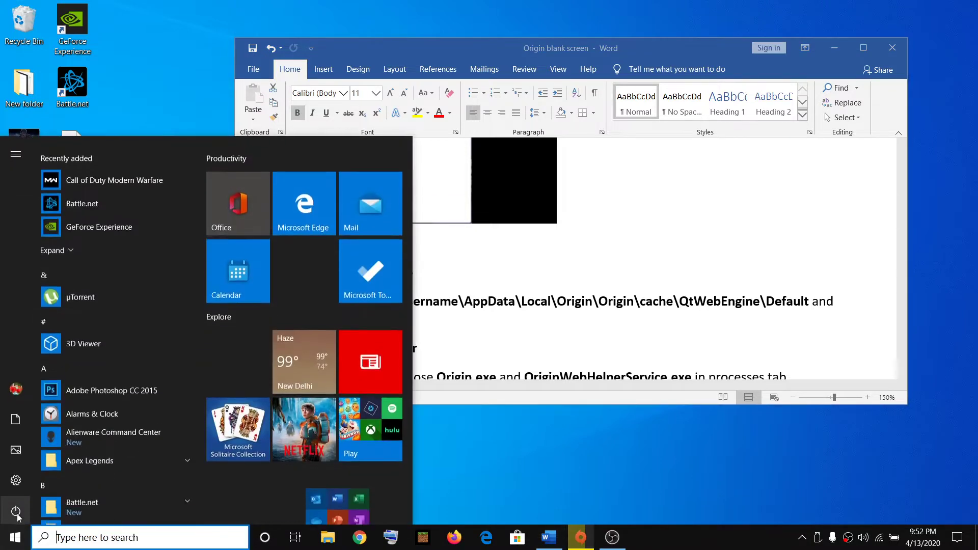
{"action": "left_click", "coordinate": [16, 510]}
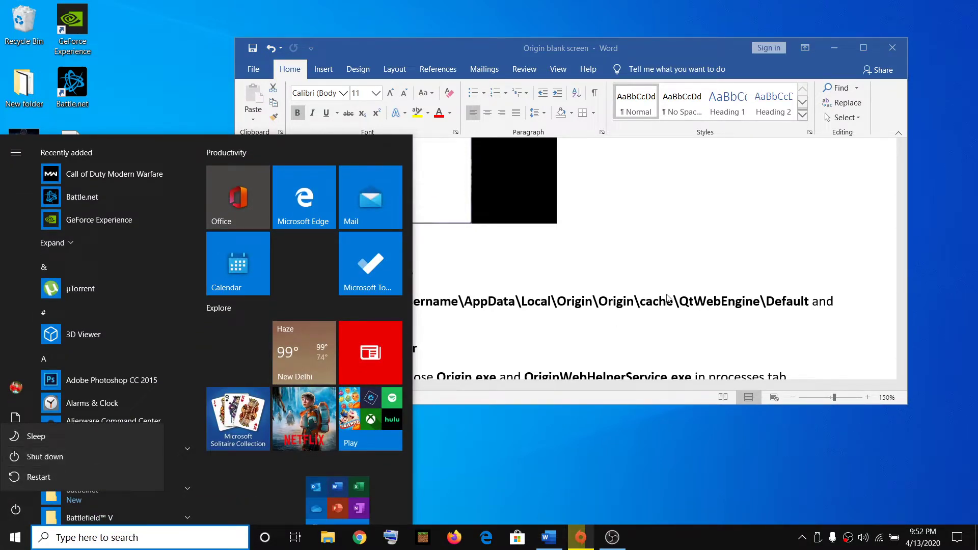
{"action": "left_click", "coordinate": [545, 284]}
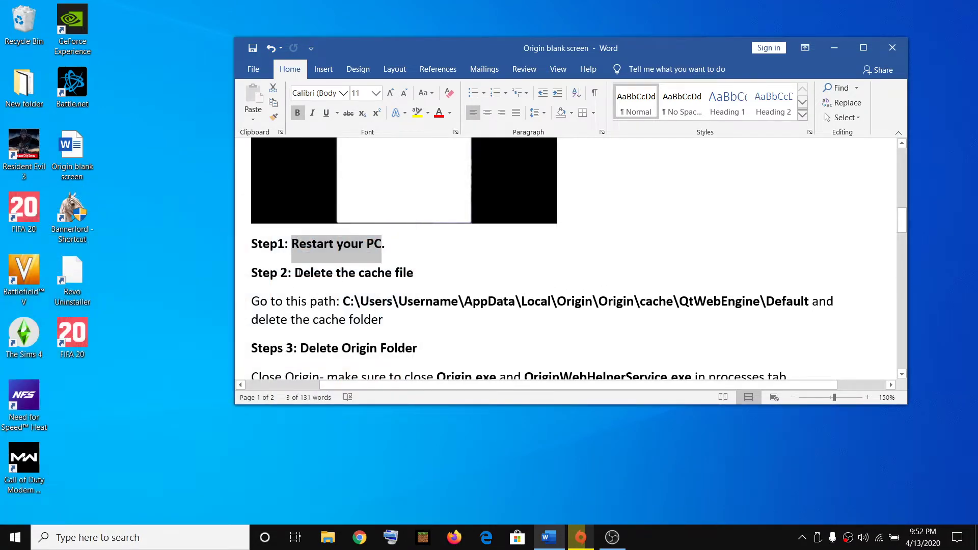
{"action": "left_click_drag", "start_coordinate": [300, 272], "coordinate": [414, 274]}
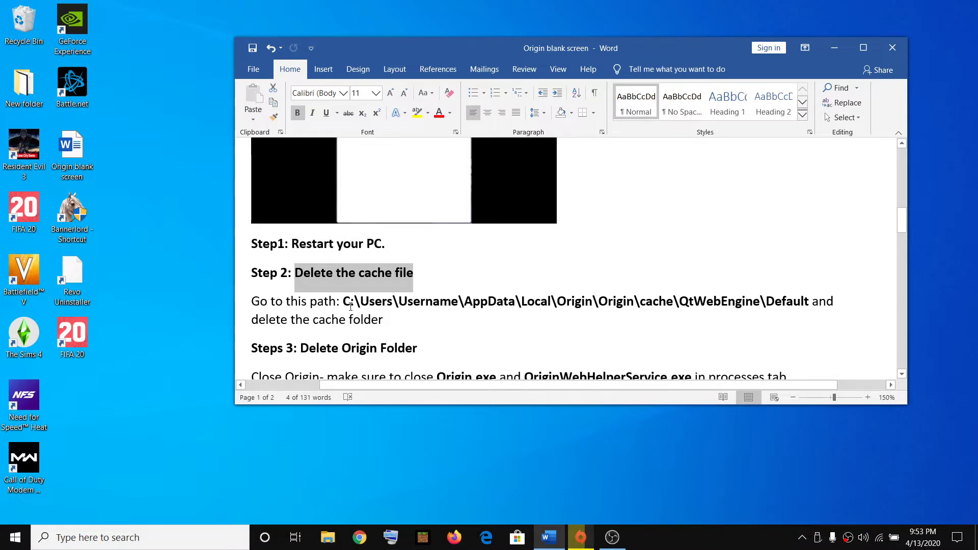
- Open File Explorer maximized and go to This PC > Local Disk (C:)
{"action": "left_click", "coordinate": [327, 537]}
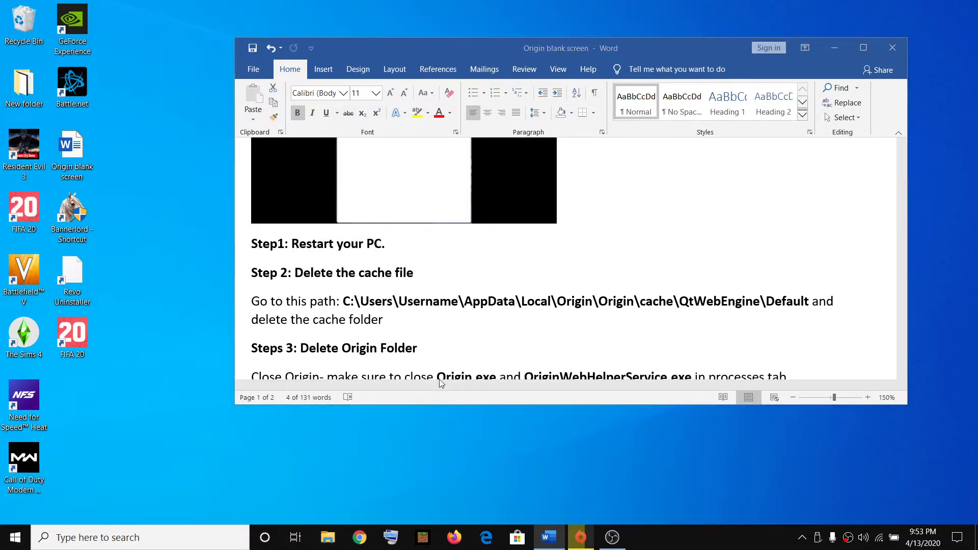
{"action": "left_click", "coordinate": [827, 63]}
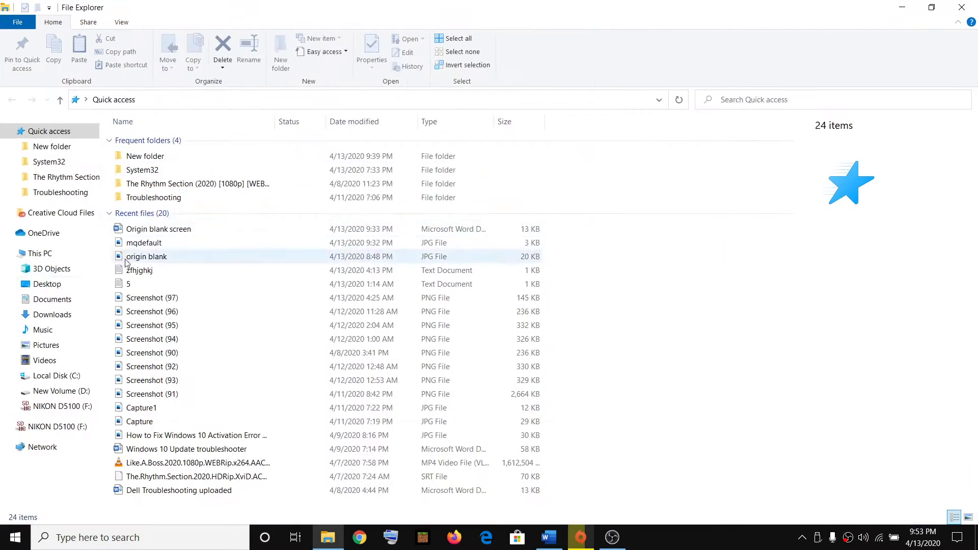
{"action": "left_click", "coordinate": [48, 254]}
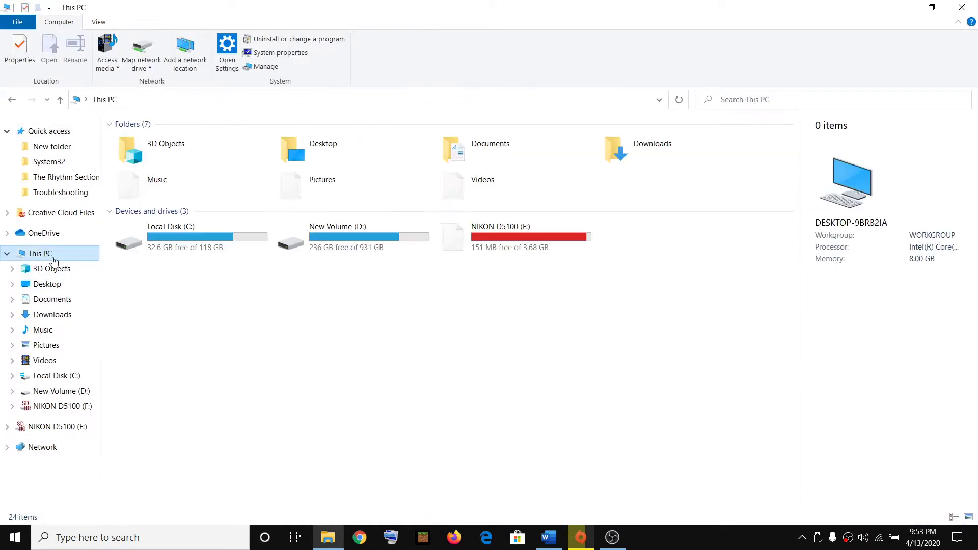
{"action": "double_click", "coordinate": [191, 237]}
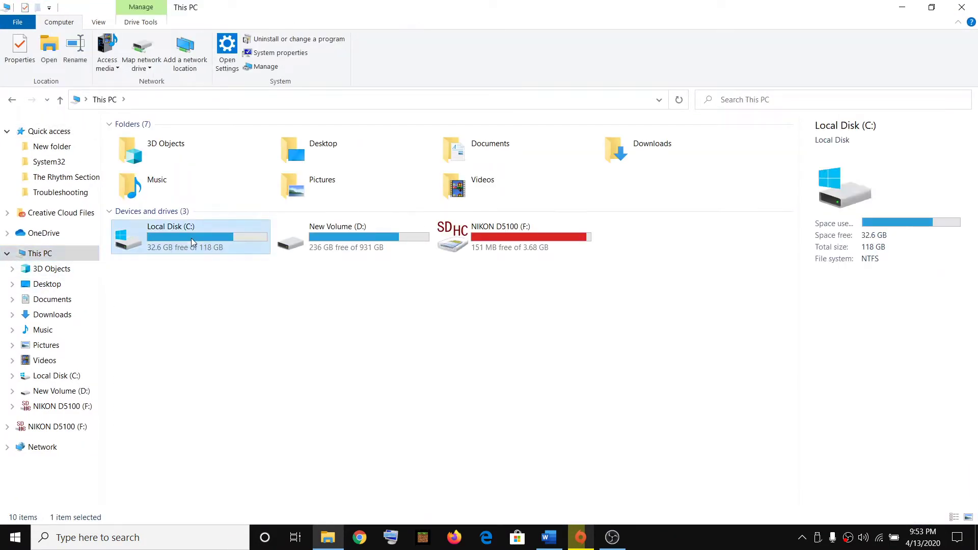
- Open Users and the user's profile folder, then show the View tab options
{"action": "key", "text": "alt+Tab"}
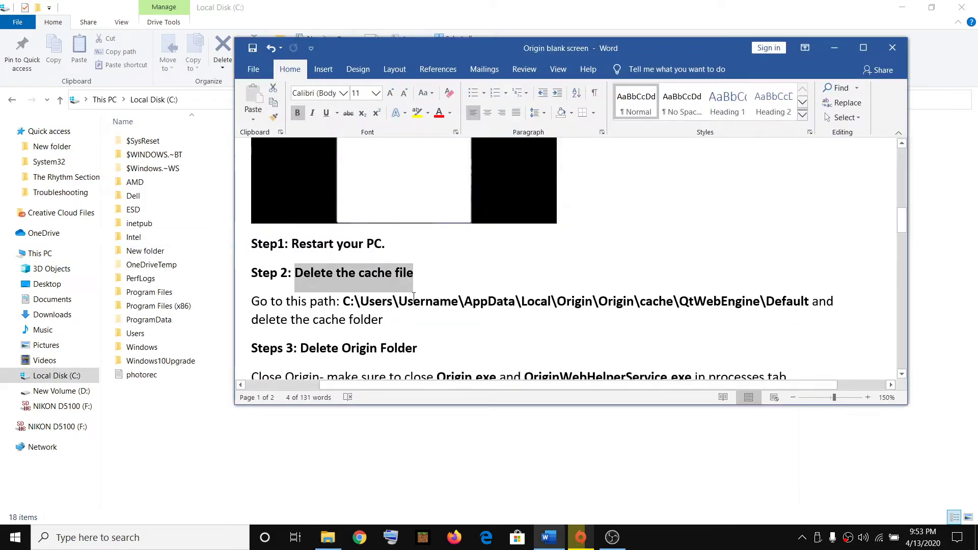
{"action": "key", "text": "alt+Tab"}
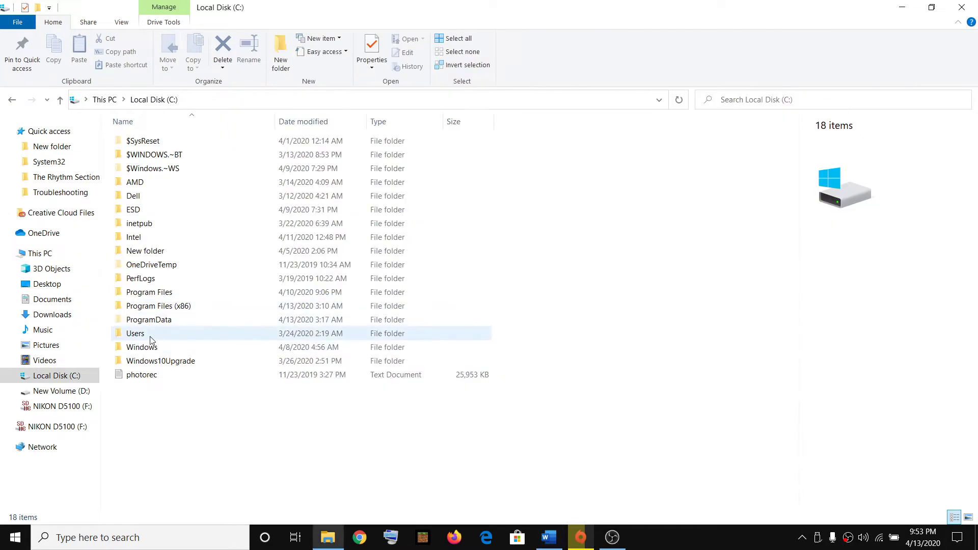
{"action": "double_click", "coordinate": [152, 336]}
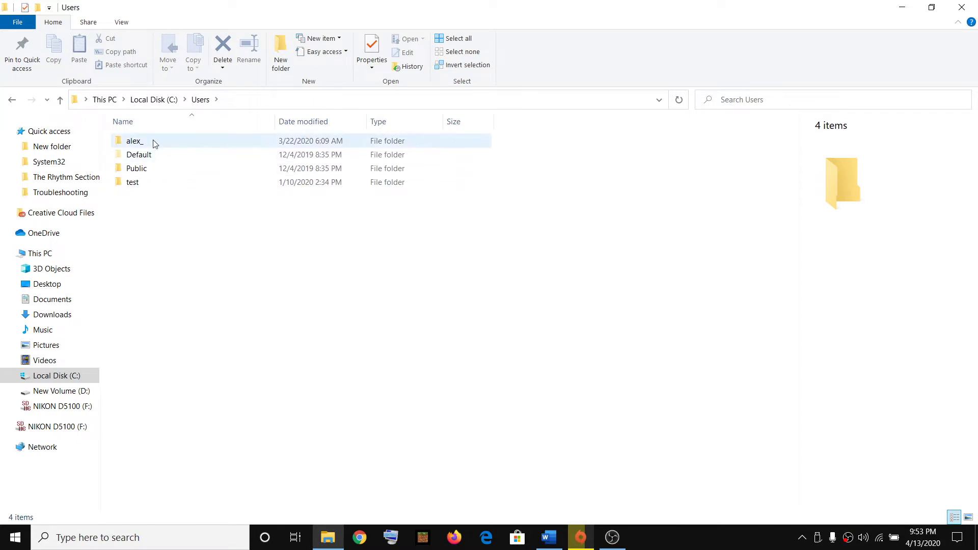
{"action": "double_click", "coordinate": [164, 142]}
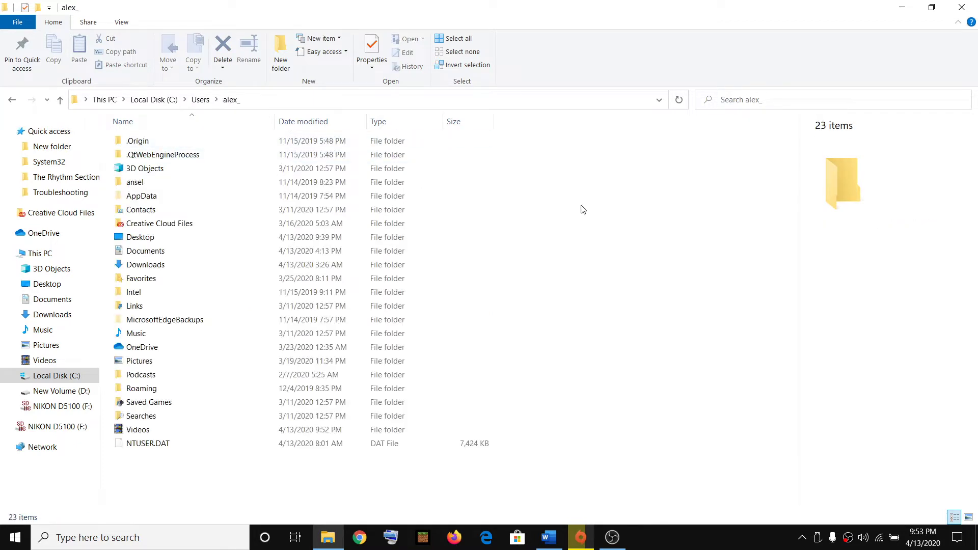
{"action": "key", "text": "alt+Tab"}
{"action": "key", "text": "alt+Tab"}
{"action": "left_click", "coordinate": [122, 23]}
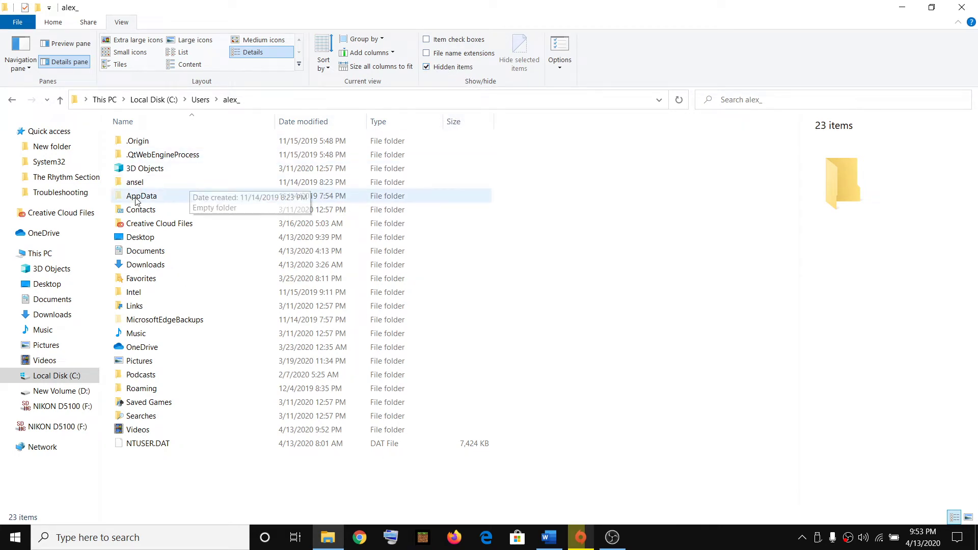
- Following the guide's path, open AppData and then Local
{"action": "left_click", "coordinate": [152, 201]}
{"action": "key", "text": "alt+Tab"}
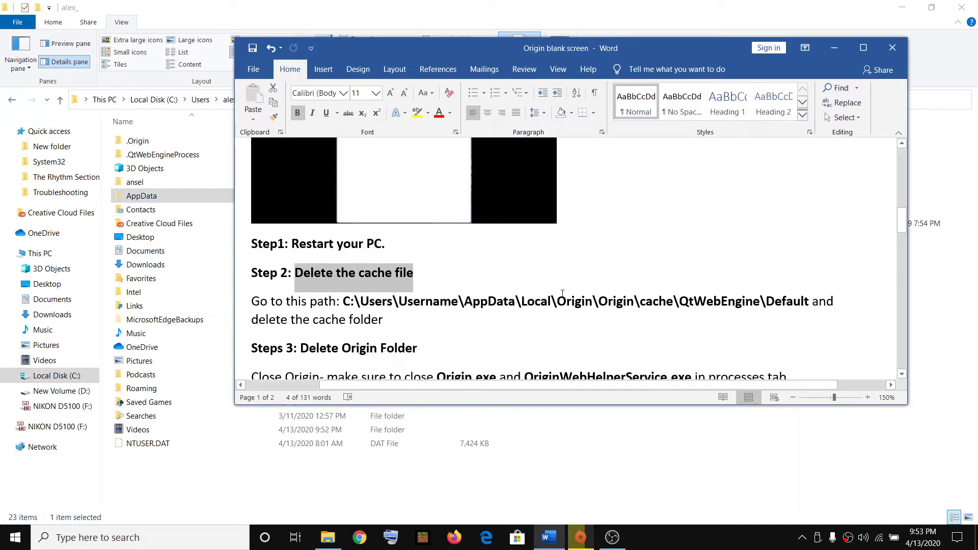
{"action": "double_click", "coordinate": [466, 301]}
{"action": "left_click", "coordinate": [166, 197]}
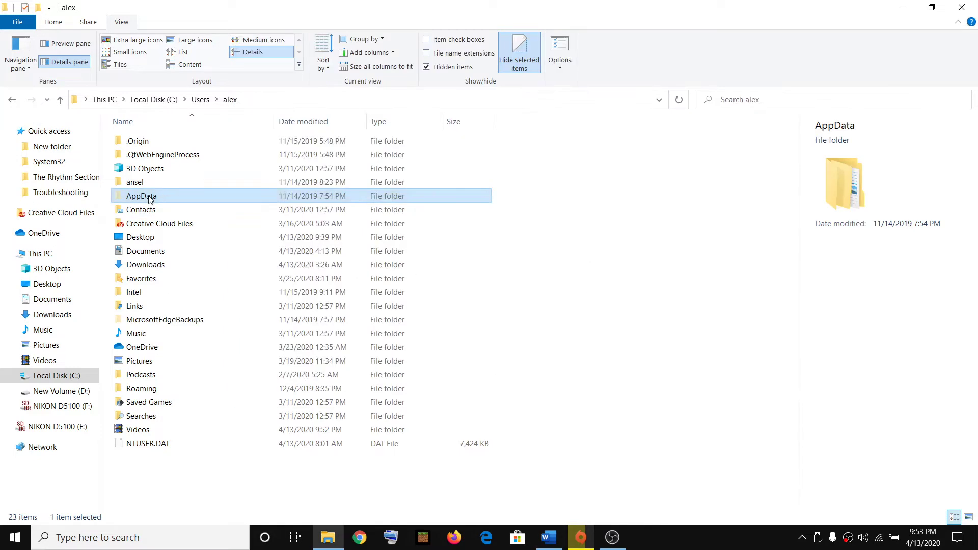
{"action": "double_click", "coordinate": [150, 197]}
{"action": "key", "text": "alt+Tab"}
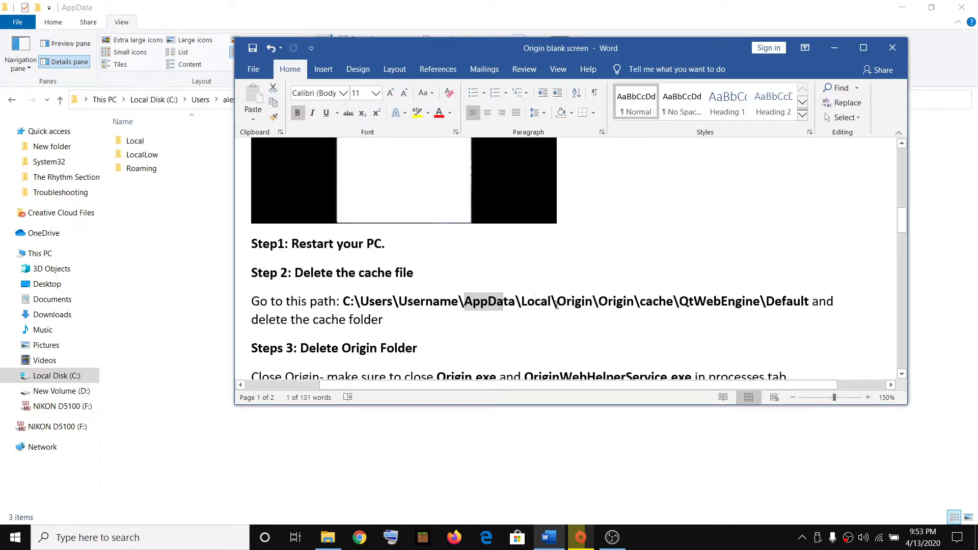
{"action": "double_click", "coordinate": [537, 301]}
{"action": "key", "text": "alt+Tab"}
{"action": "double_click", "coordinate": [149, 145]}
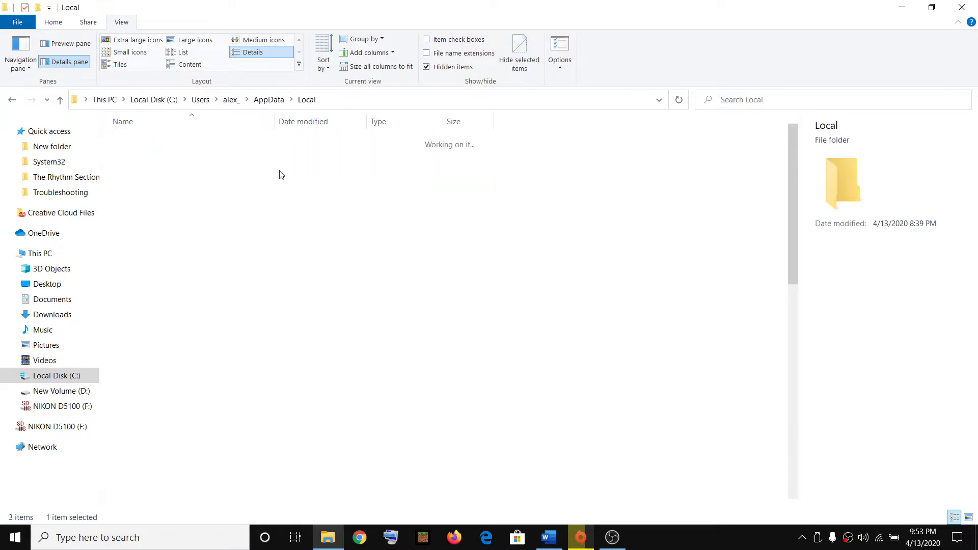
- Open the Origin folder in Local, then the inner Origin folder
{"action": "key", "text": "alt+Tab"}
{"action": "double_click", "coordinate": [574, 301]}
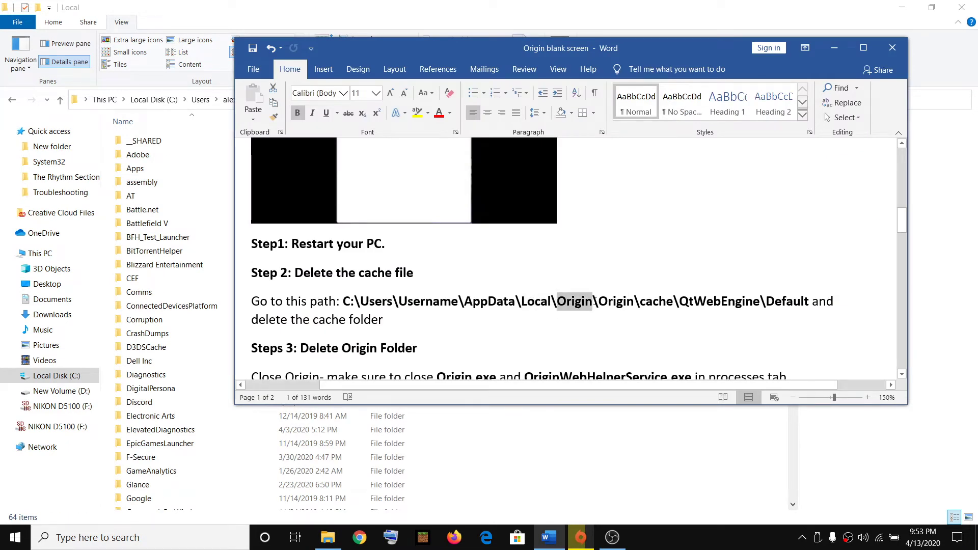
{"action": "key", "text": "alt+Tab"}
{"action": "scroll", "coordinate": [165, 360], "scroll_direction": "down", "scroll_amount": 2}
{"action": "scroll", "coordinate": [164, 360], "scroll_direction": "down", "scroll_amount": 5}
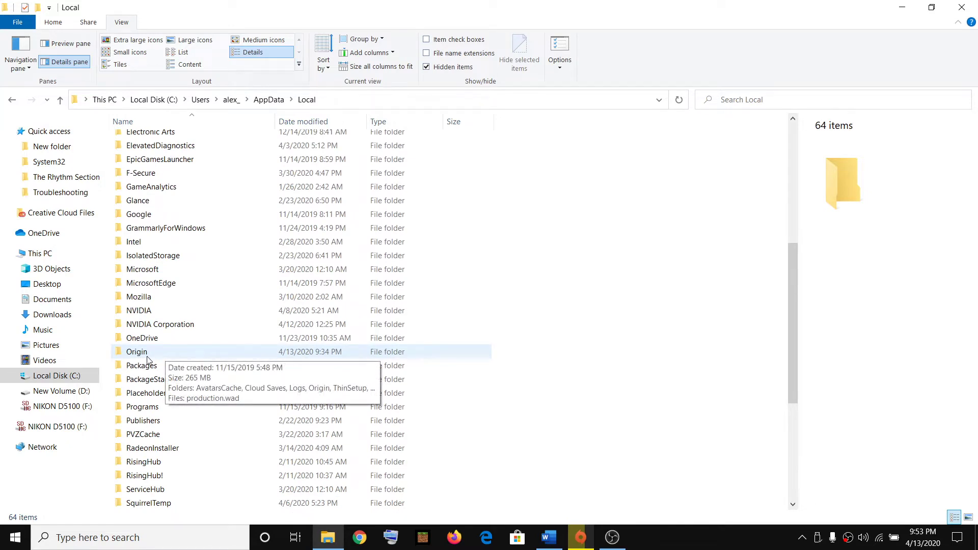
{"action": "double_click", "coordinate": [147, 357]}
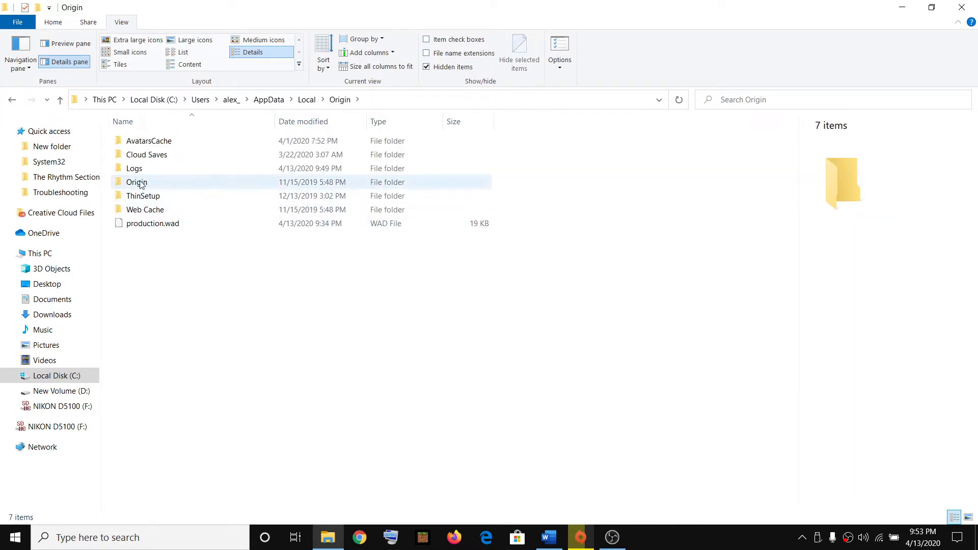
{"action": "double_click", "coordinate": [162, 186]}
- Open the cache folder and then QtWebEngine, checking each name against the guide
{"action": "key", "text": "alt+Tab"}
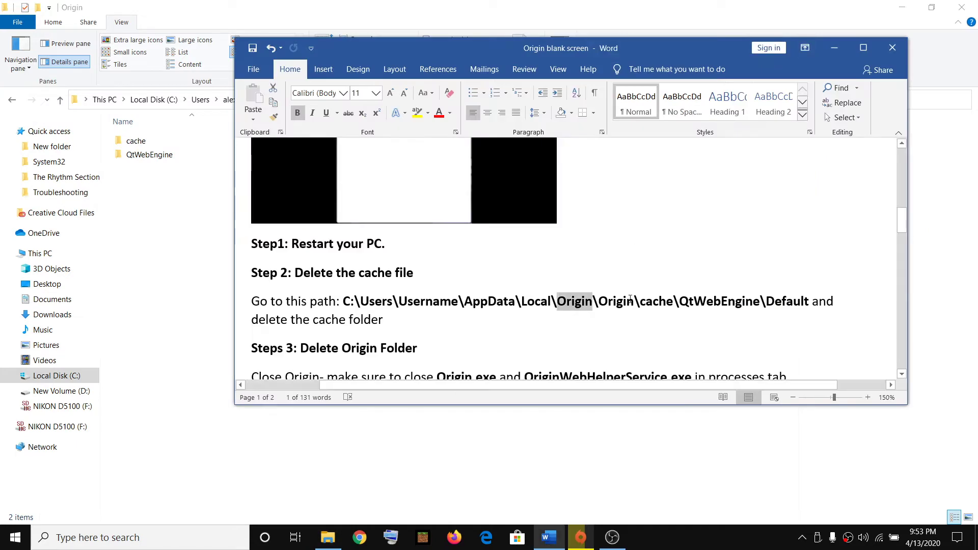
{"action": "left_click_drag", "start_coordinate": [640, 302], "coordinate": [672, 304]}
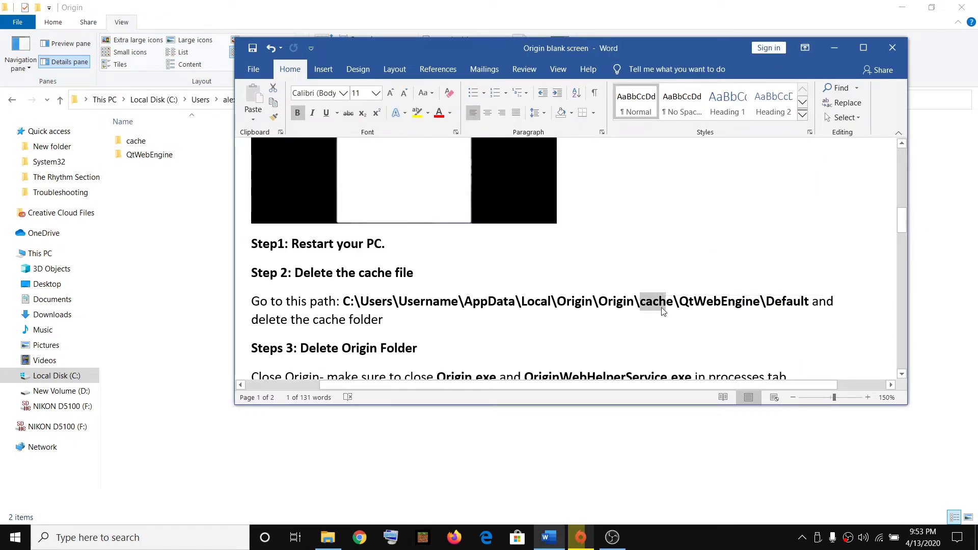
{"action": "left_click", "coordinate": [159, 173]}
{"action": "double_click", "coordinate": [137, 141]}
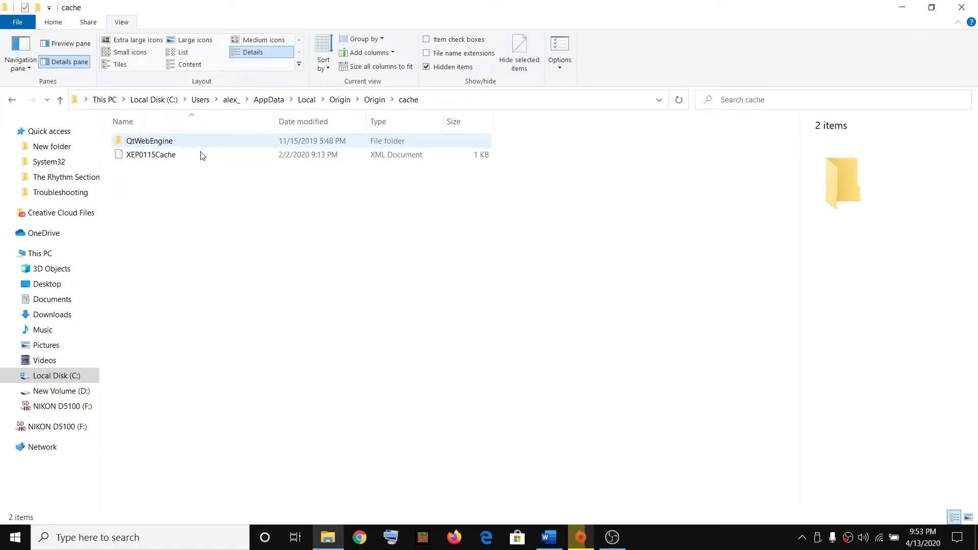
{"action": "key", "text": "alt+Tab"}
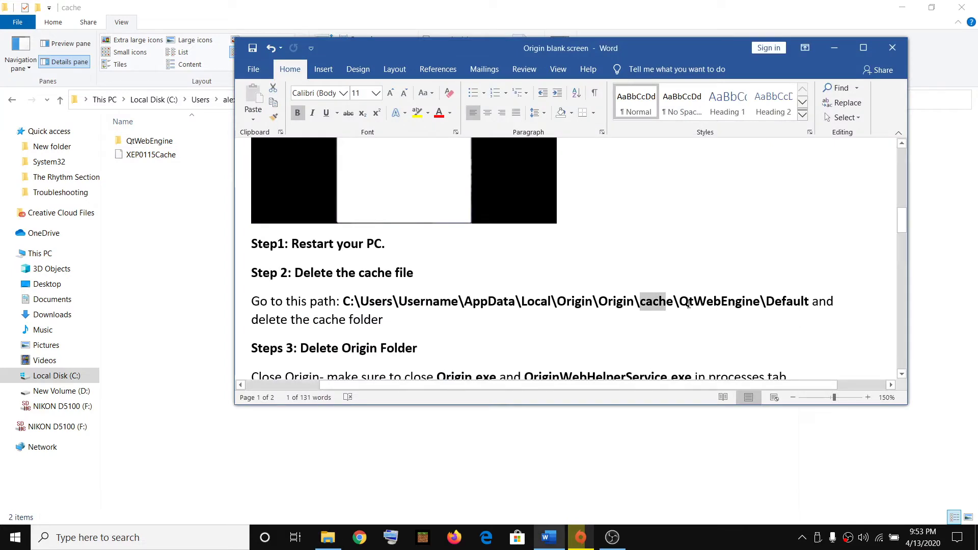
{"action": "left_click_drag", "start_coordinate": [681, 303], "coordinate": [747, 304]}
{"action": "key", "text": "alt+Tab"}
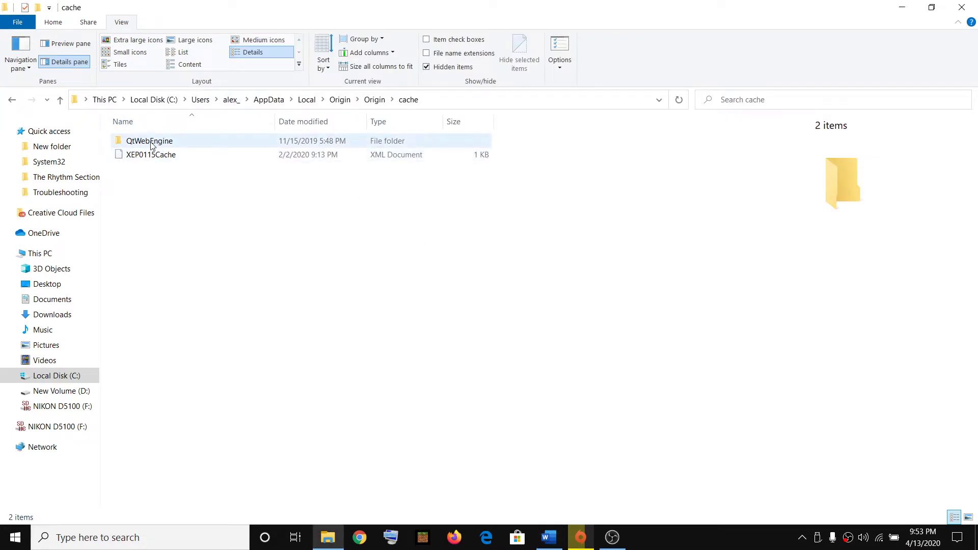
{"action": "double_click", "coordinate": [151, 145]}
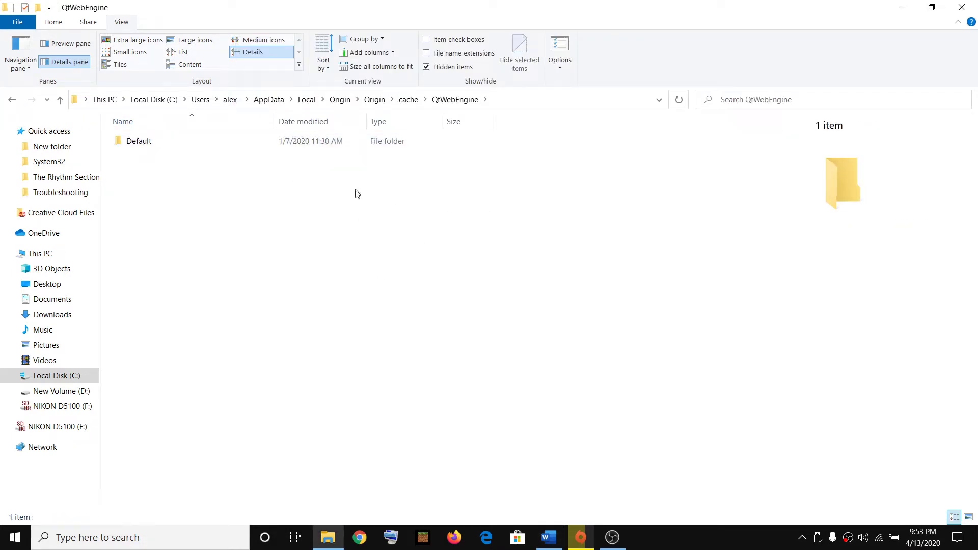
{"action": "key", "text": "alt+Tab"}
{"action": "key", "text": "alt+Tab"}
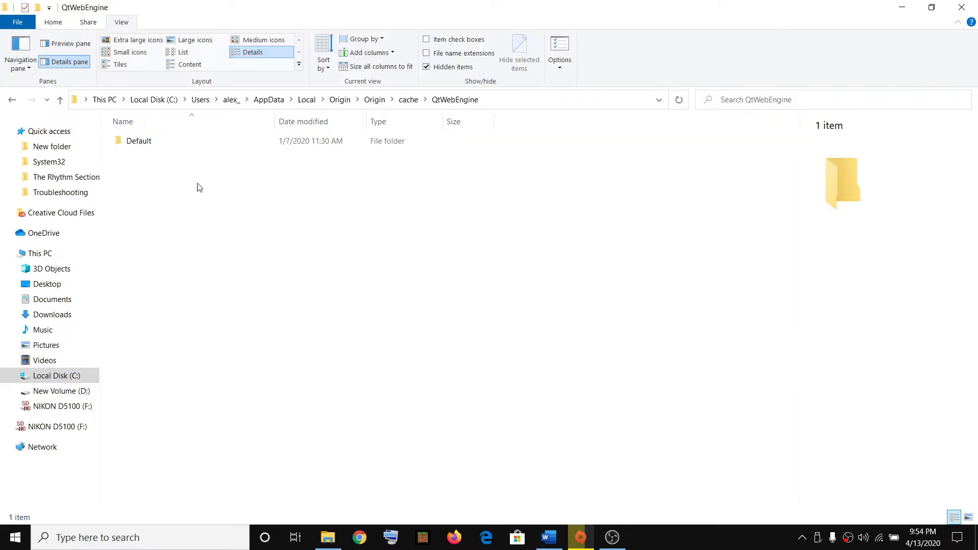
- Open Default and delete the Cache folder from its right-click menu
{"action": "double_click", "coordinate": [151, 145]}
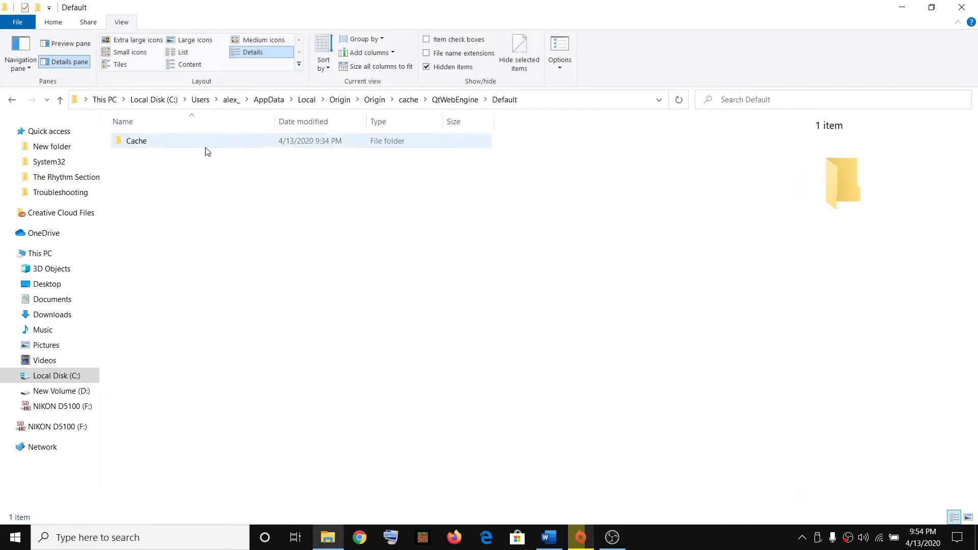
{"action": "left_click", "coordinate": [144, 147]}
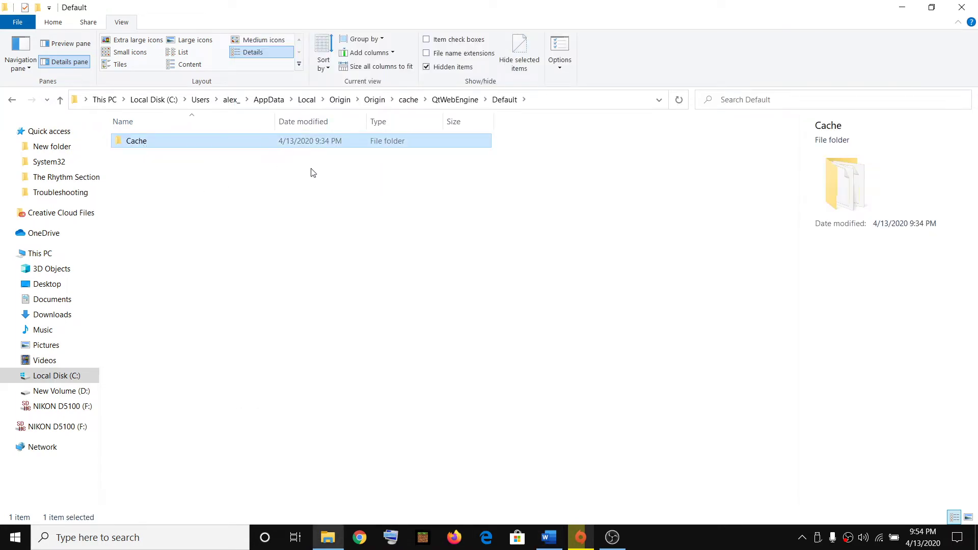
{"action": "right_click", "coordinate": [157, 145]}
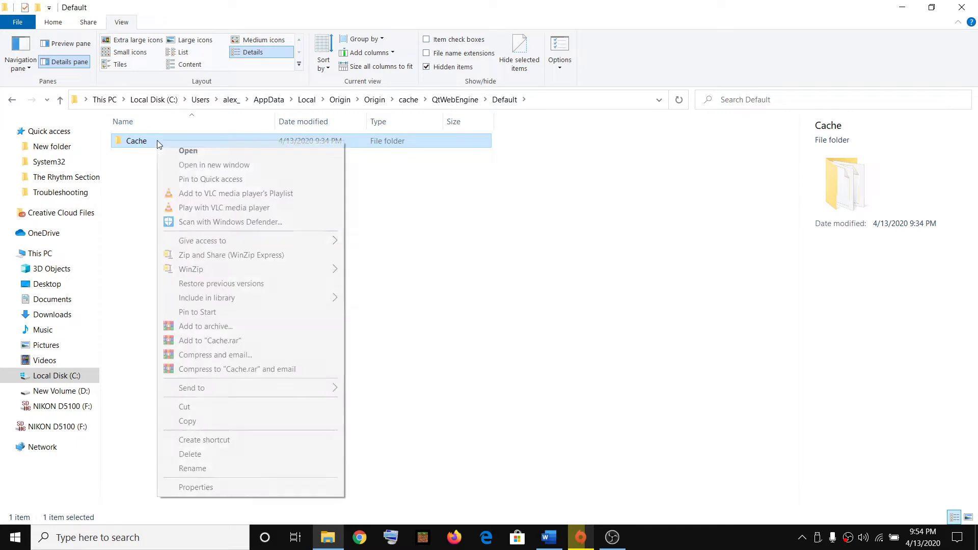
{"action": "left_click", "coordinate": [194, 455]}
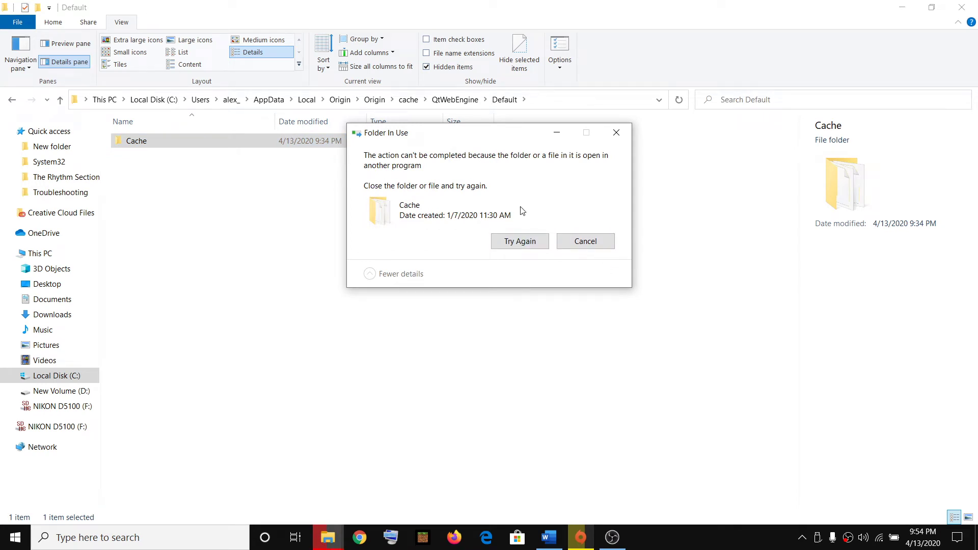
- Close the Origin window and open Origin's tray icon menu
{"action": "left_click", "coordinate": [580, 537]}
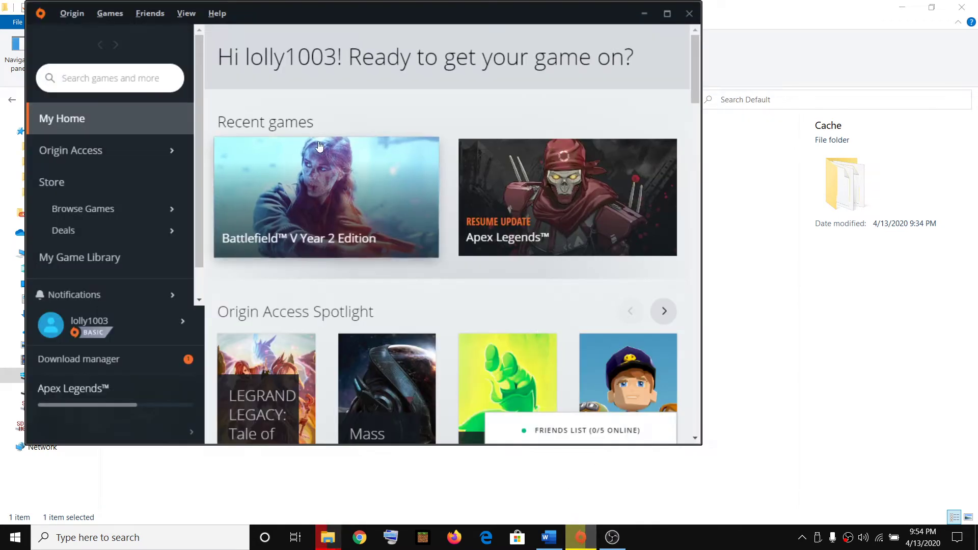
{"action": "left_click", "coordinate": [690, 14]}
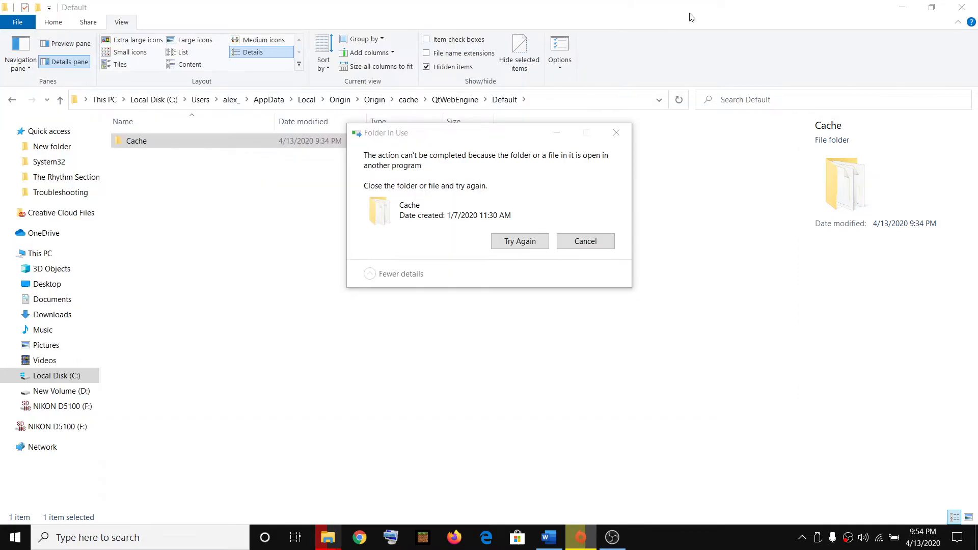
{"action": "left_click", "coordinate": [802, 538]}
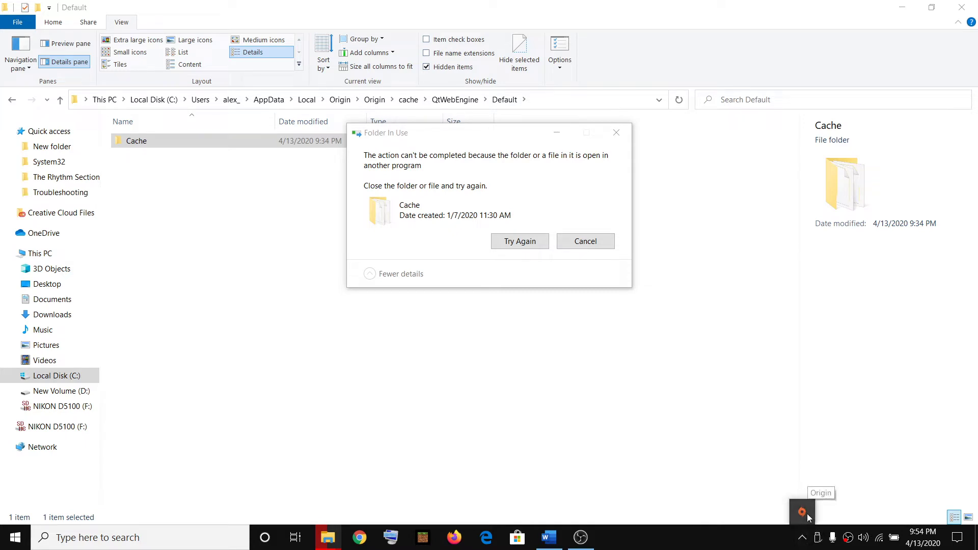
{"action": "right_click", "coordinate": [806, 513]}
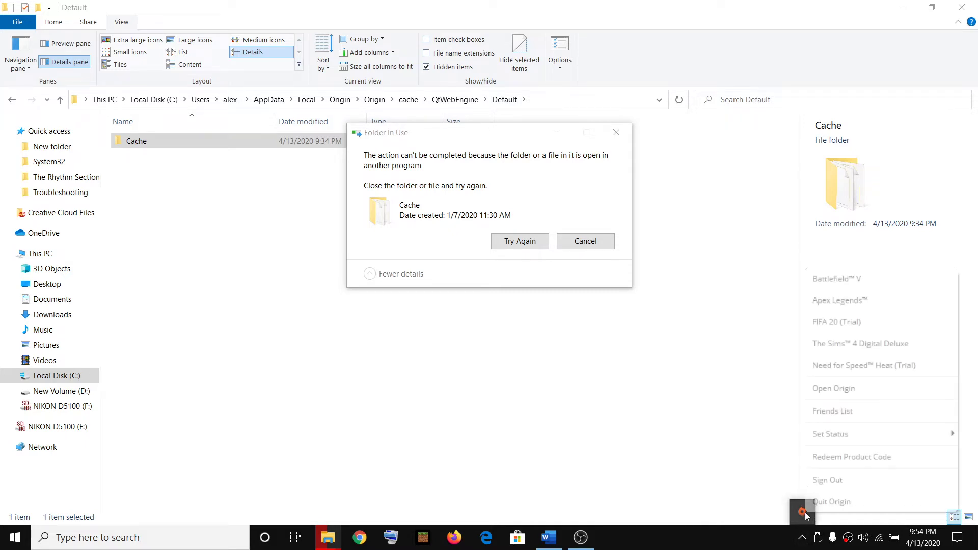
- Quit Origin from the tray menu and open Task Manager from the taskbar menu
{"action": "left_click", "coordinate": [833, 502]}
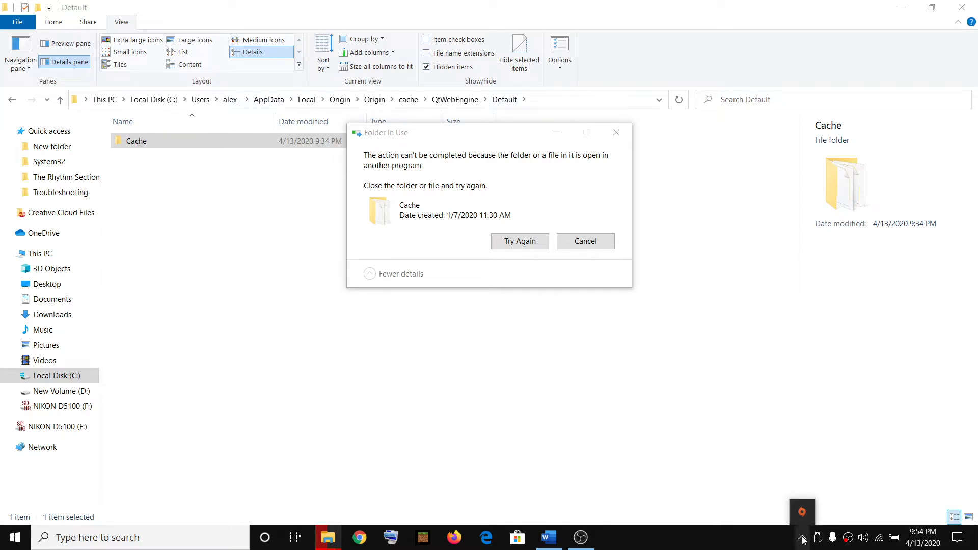
{"action": "right_click", "coordinate": [748, 543]}
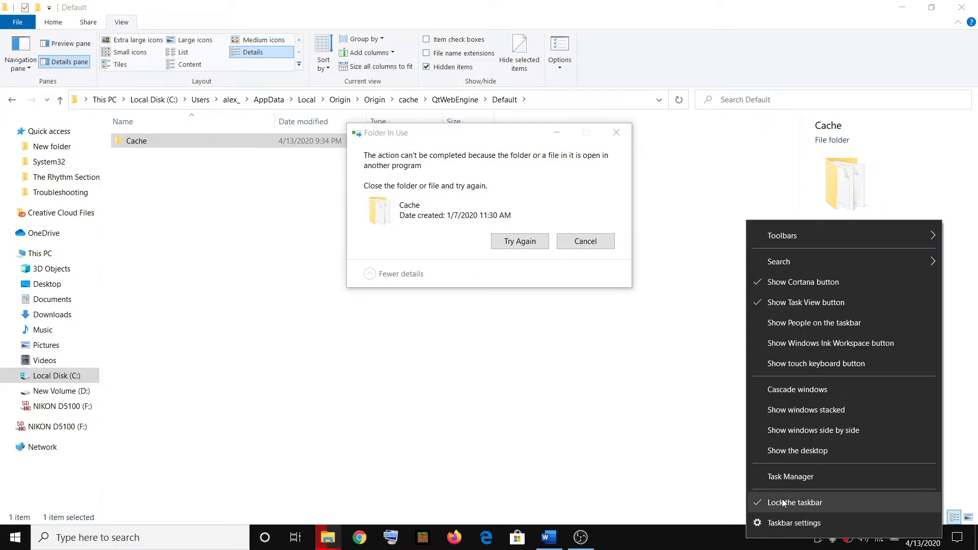
{"action": "right_click", "coordinate": [724, 536]}
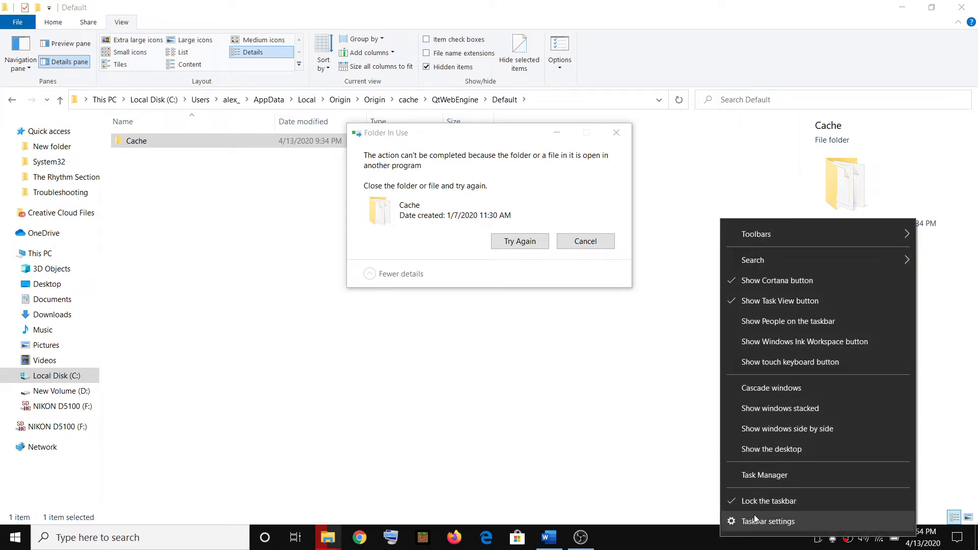
{"action": "left_click", "coordinate": [775, 475]}
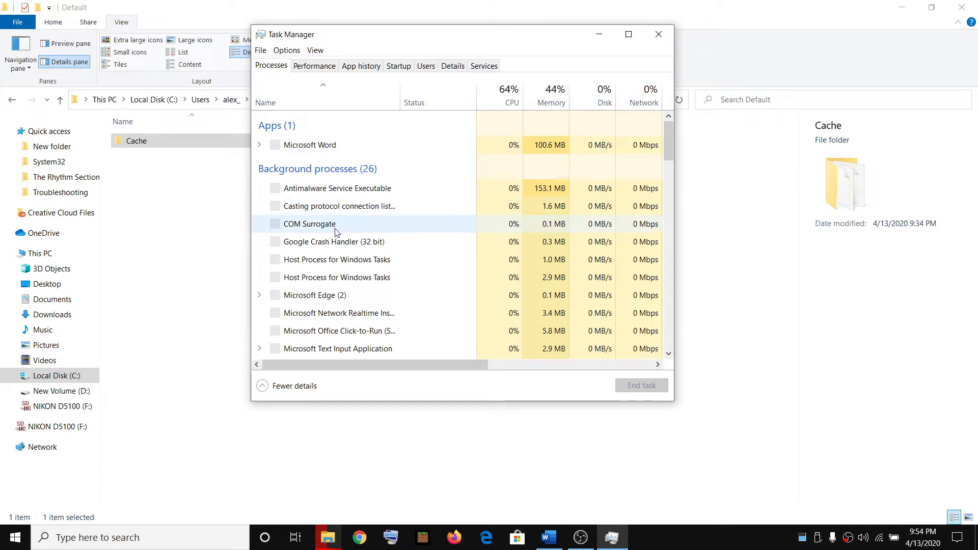
- Highlight the processes to close in the Word guide
{"action": "left_click", "coordinate": [549, 537]}
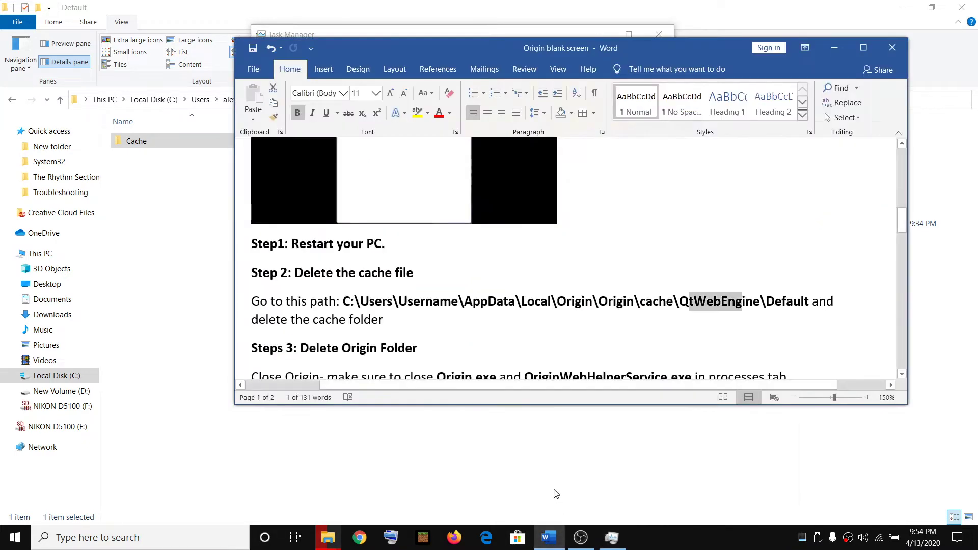
{"action": "scroll", "coordinate": [482, 309], "scroll_direction": "down", "scroll_amount": 1}
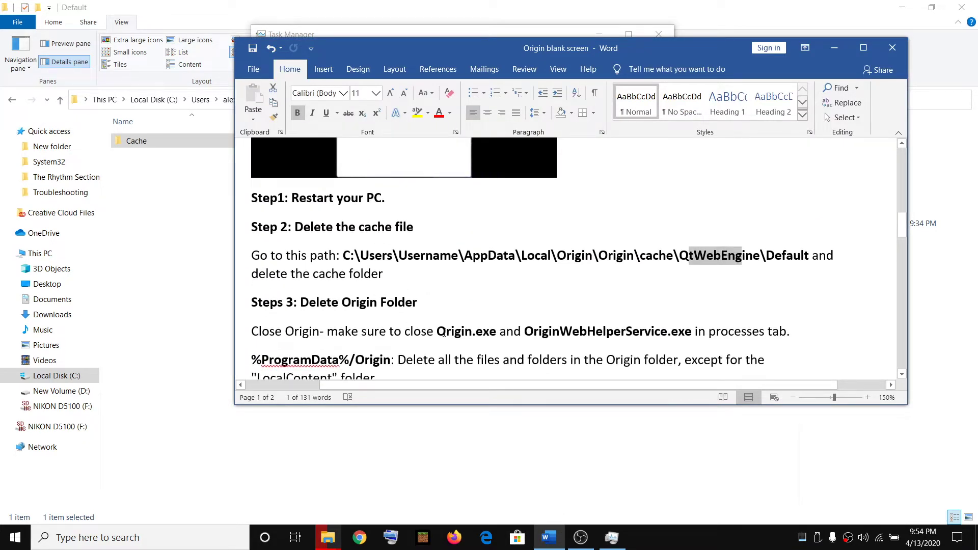
{"action": "left_click_drag", "start_coordinate": [437, 332], "coordinate": [691, 332]}
{"action": "key", "text": "alt+Tab"}
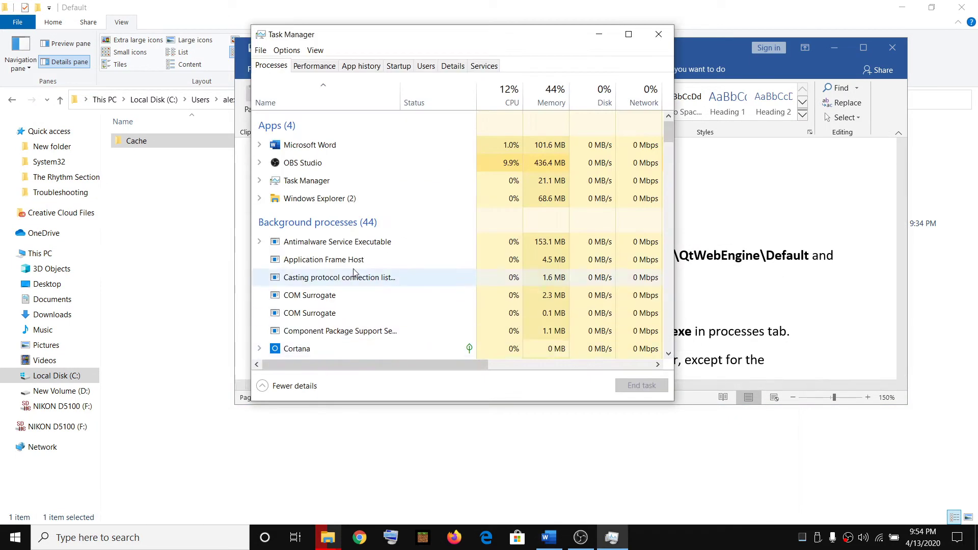
- End OriginWebHelperService (32 bit), close Task Manager, and minimize the guide
{"action": "scroll", "coordinate": [339, 254], "scroll_direction": "down", "scroll_amount": 5}
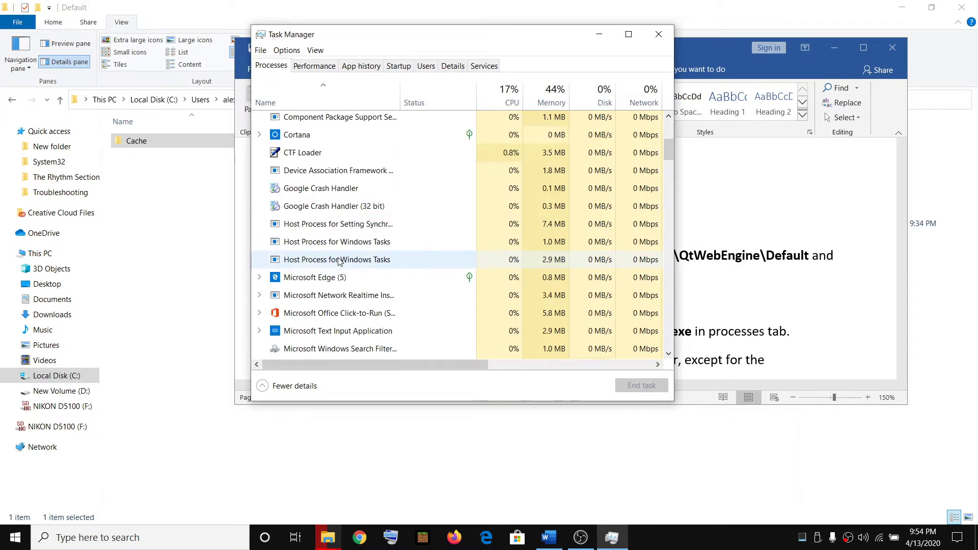
{"action": "scroll", "coordinate": [338, 269], "scroll_direction": "down", "scroll_amount": 2}
{"action": "left_click", "coordinate": [367, 267]}
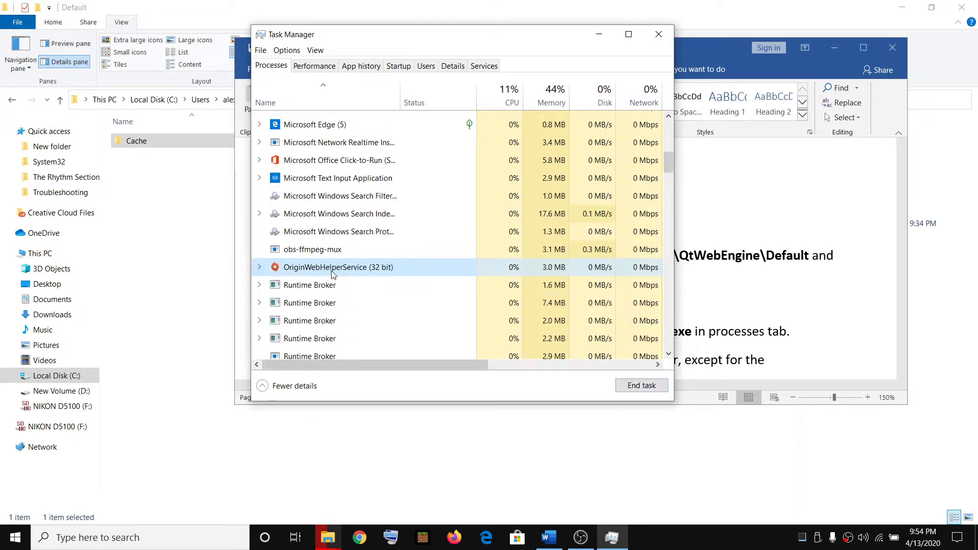
{"action": "left_click", "coordinate": [640, 385]}
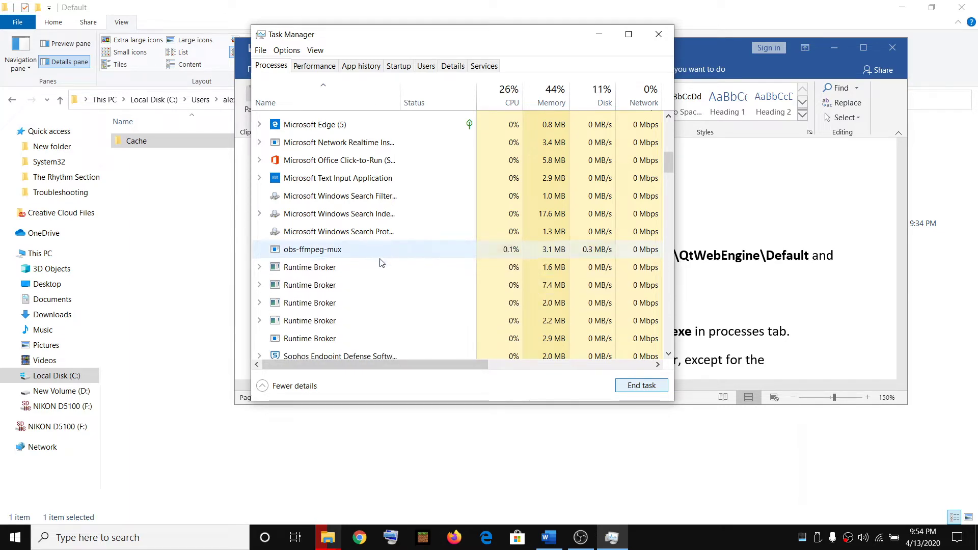
{"action": "left_click_drag", "start_coordinate": [668, 165], "coordinate": [662, 126]}
{"action": "left_click", "coordinate": [656, 37]}
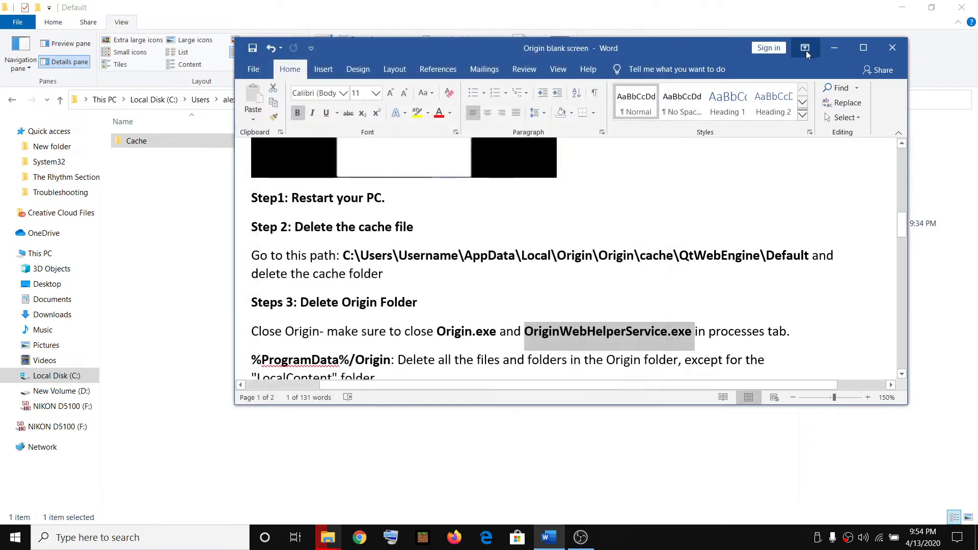
{"action": "left_click", "coordinate": [834, 47]}
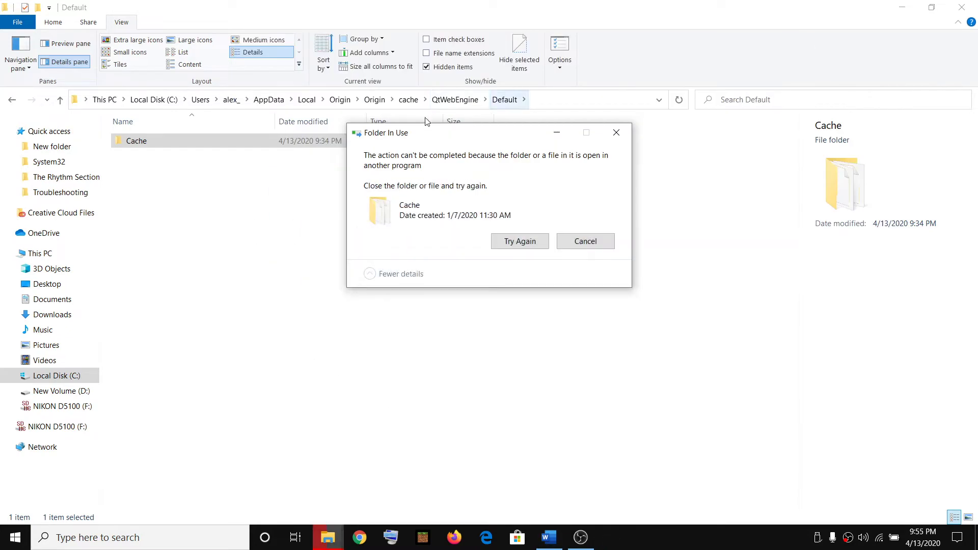
- Retry deleting Cache, close File Explorer, and relaunch Origin by searching 'ori'
{"action": "left_click", "coordinate": [511, 243]}
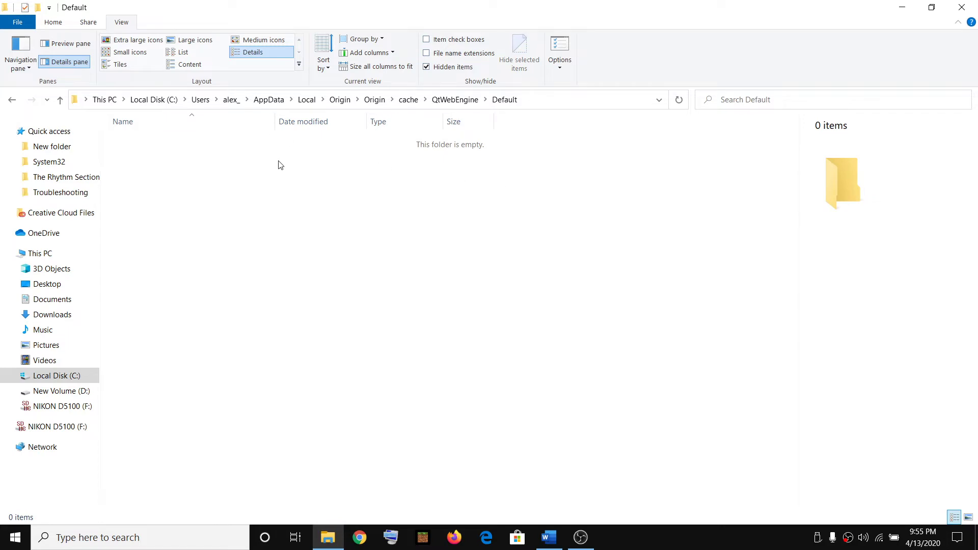
{"action": "left_click", "coordinate": [962, 7]}
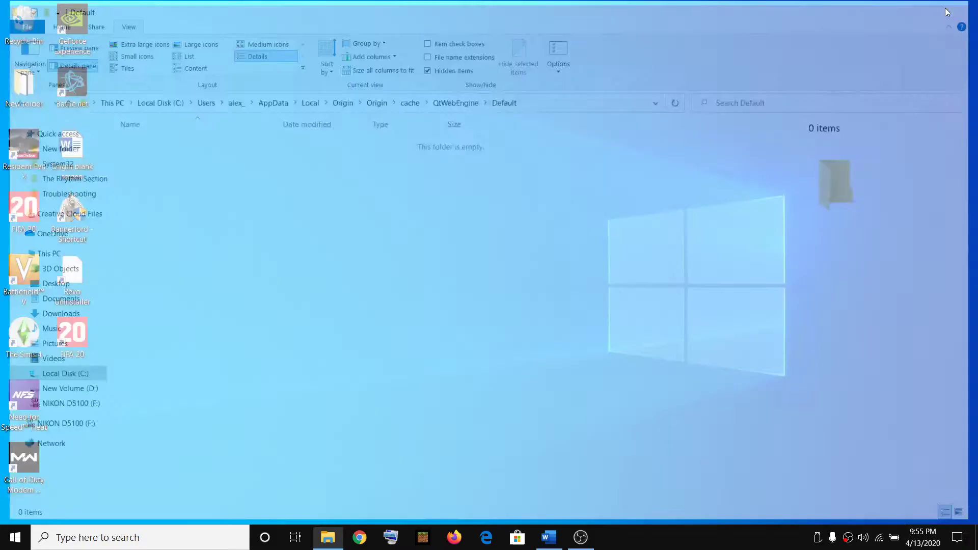
{"action": "left_click", "coordinate": [141, 538]}
{"action": "type", "text": "ori"}
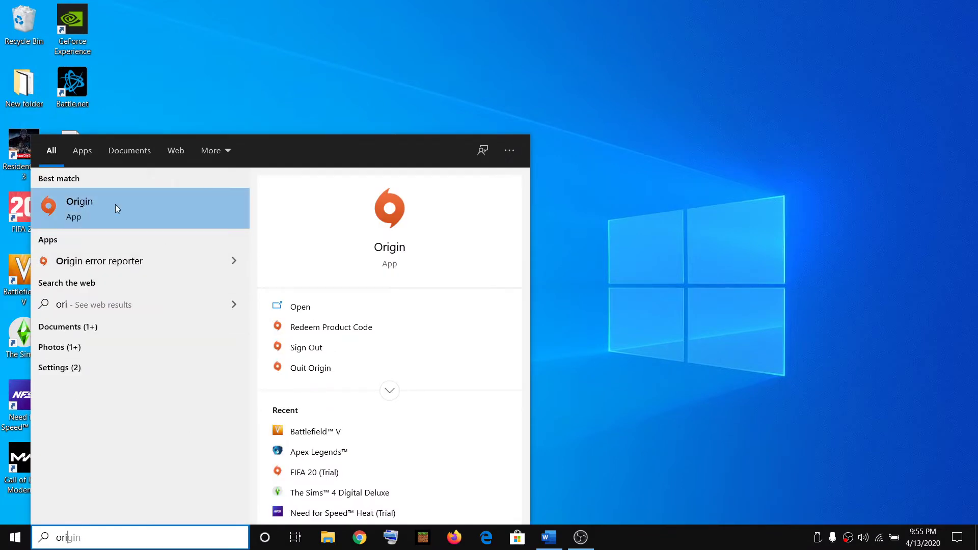
{"action": "left_click", "coordinate": [115, 204]}
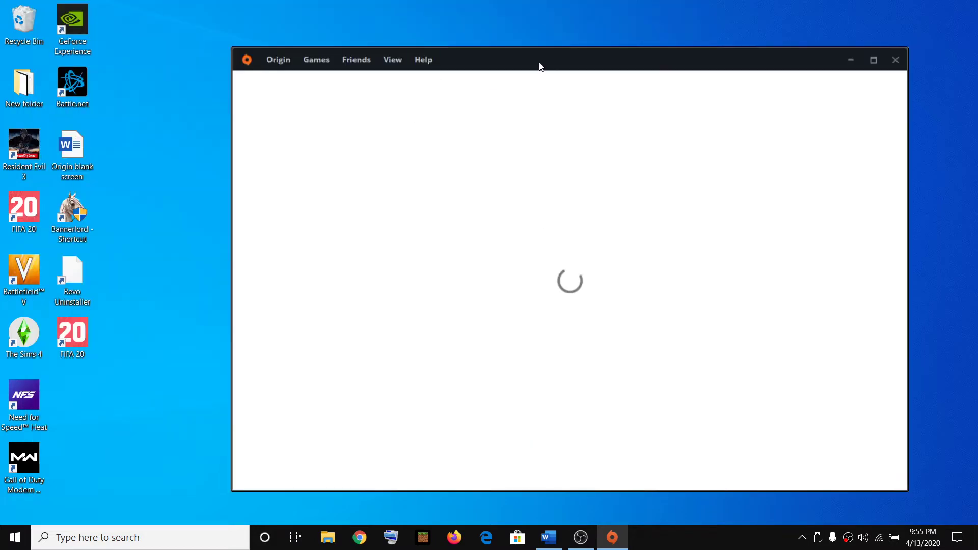
{"action": "left_click_drag", "start_coordinate": [539, 66], "coordinate": [488, 53]}
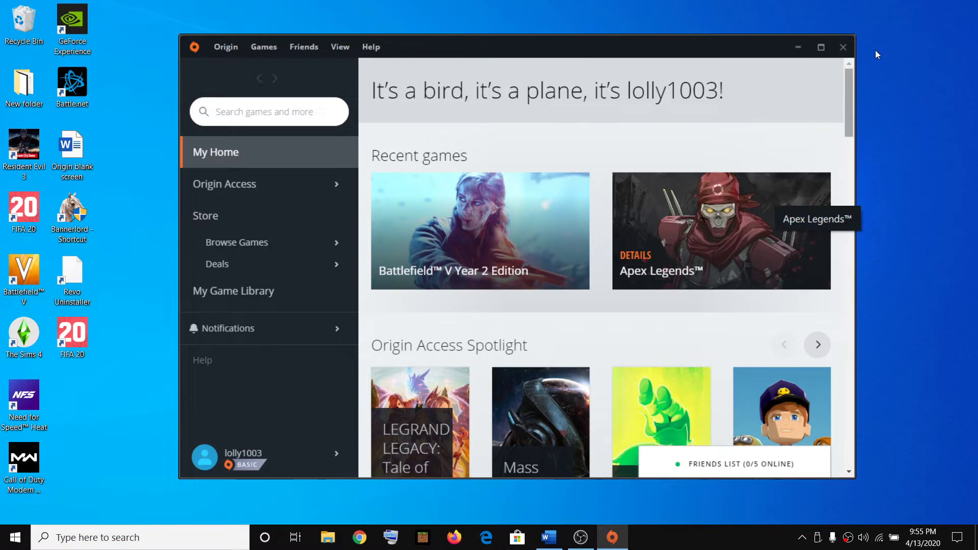
- Highlight the Delete Origin Folder heading and the Close Origin step in the guide
{"action": "left_click", "coordinate": [549, 537]}
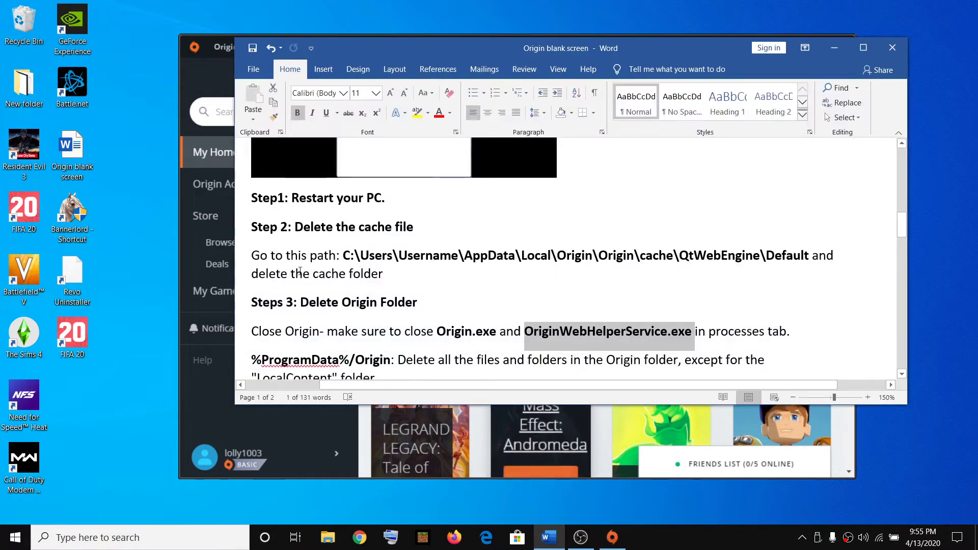
{"action": "scroll", "coordinate": [300, 271], "scroll_direction": "down", "scroll_amount": 3}
{"action": "scroll", "coordinate": [366, 265], "scroll_direction": "up", "scroll_amount": 2}
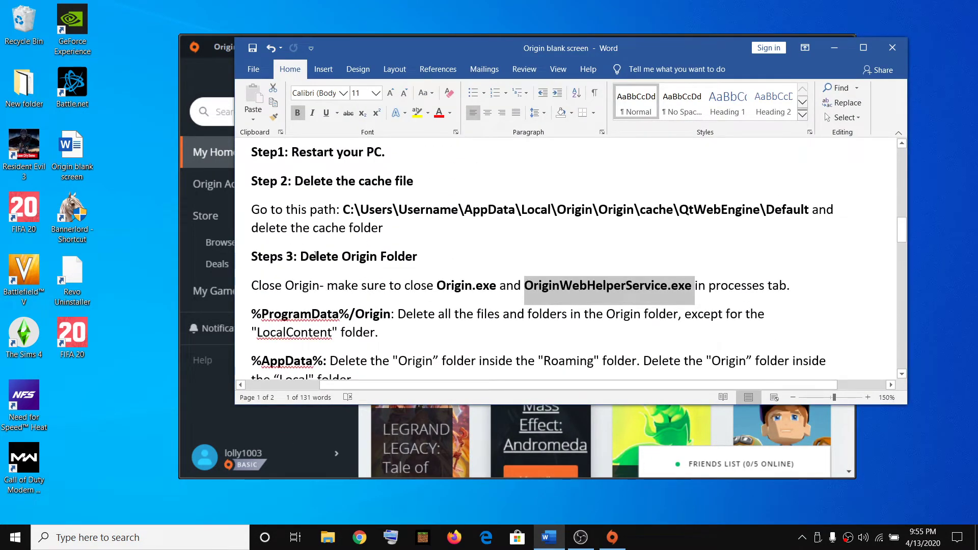
{"action": "left_click_drag", "start_coordinate": [316, 256], "coordinate": [431, 258]}
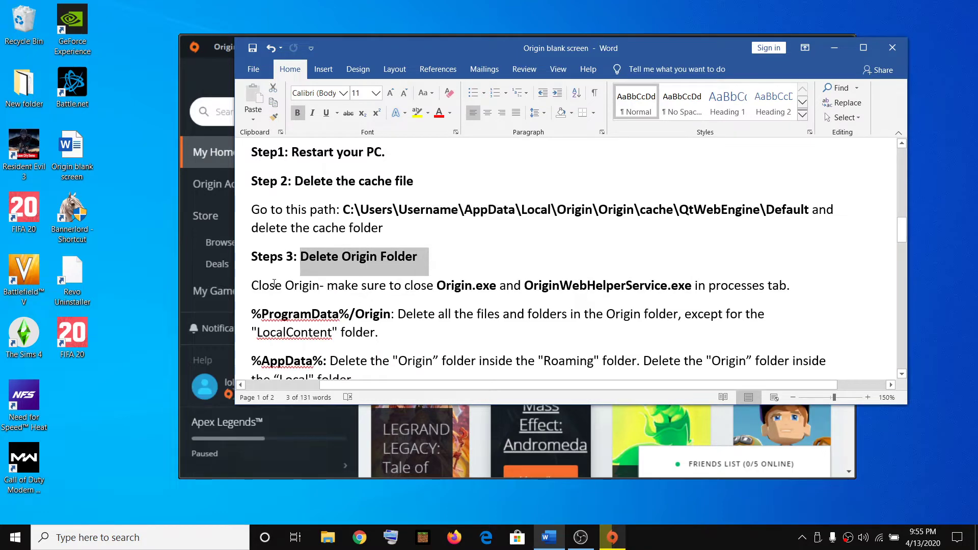
{"action": "left_click_drag", "start_coordinate": [255, 287], "coordinate": [362, 287]}
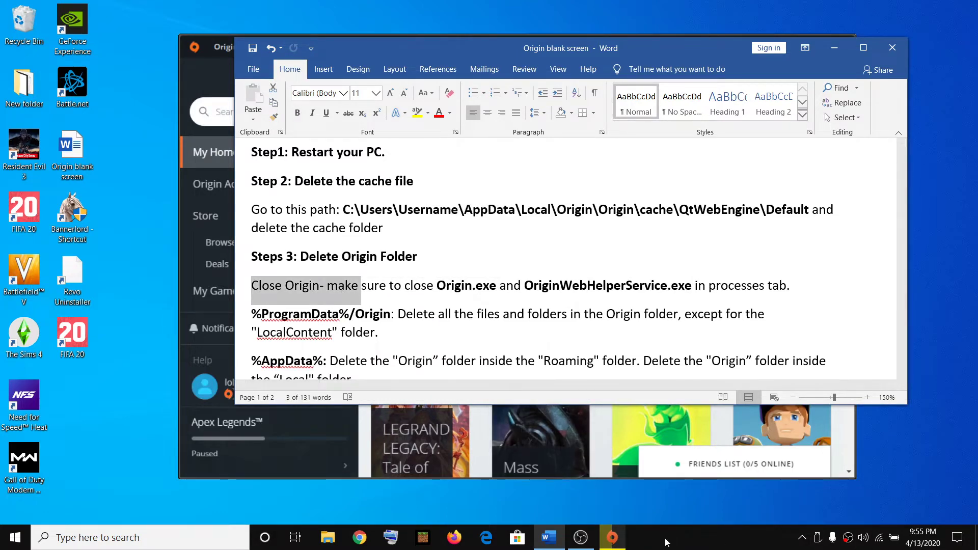
- Close the Origin window and quit Origin from its tray menu
{"action": "left_click", "coordinate": [644, 409]}
{"action": "left_click", "coordinate": [843, 47]}
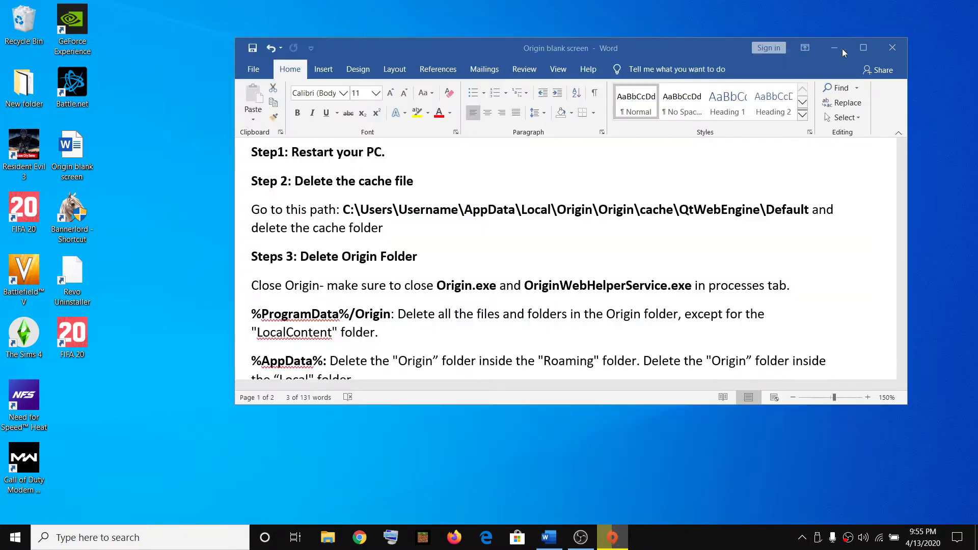
{"action": "left_click", "coordinate": [803, 537]}
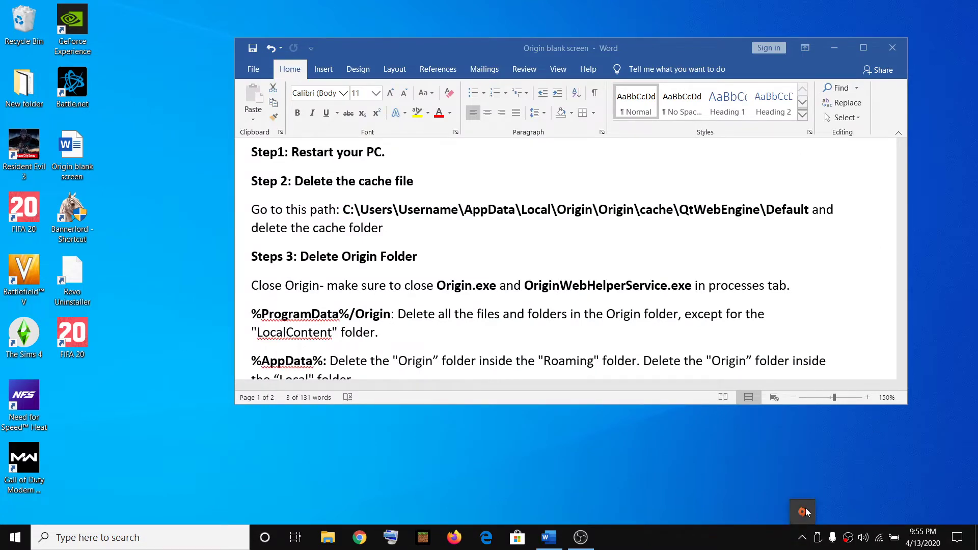
{"action": "right_click", "coordinate": [803, 513]}
{"action": "left_click", "coordinate": [831, 503]}
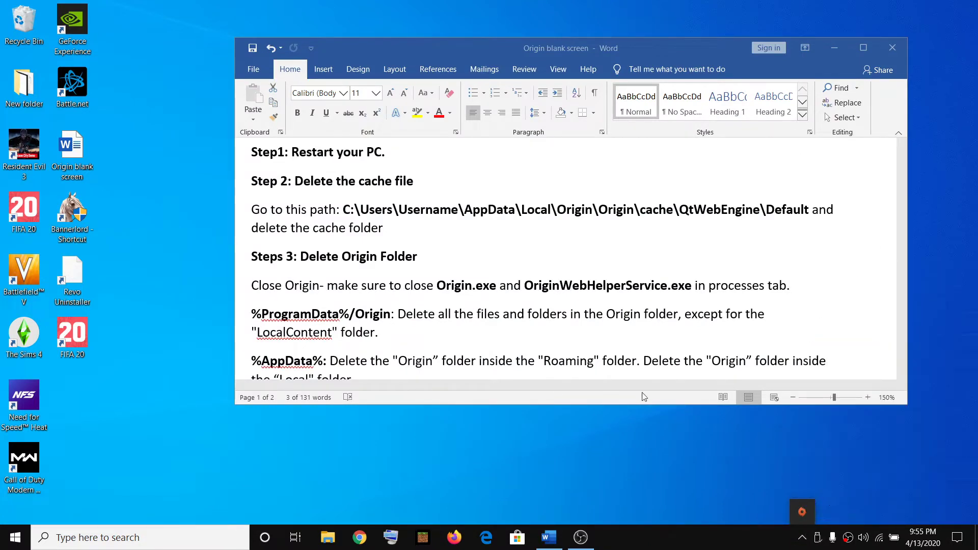
- End OriginWebHelperService in Task Manager, then close Task Manager
{"action": "right_click", "coordinate": [683, 543]}
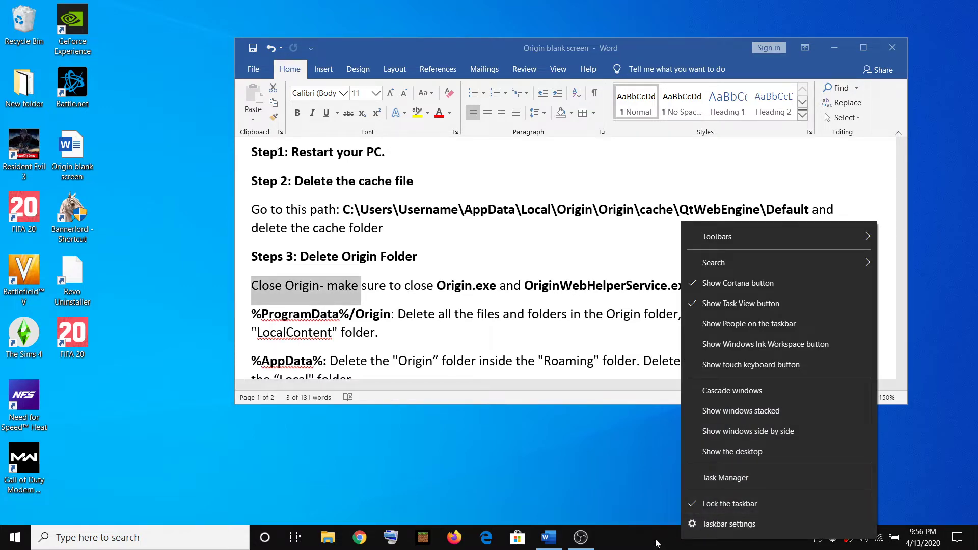
{"action": "left_click", "coordinate": [713, 478]}
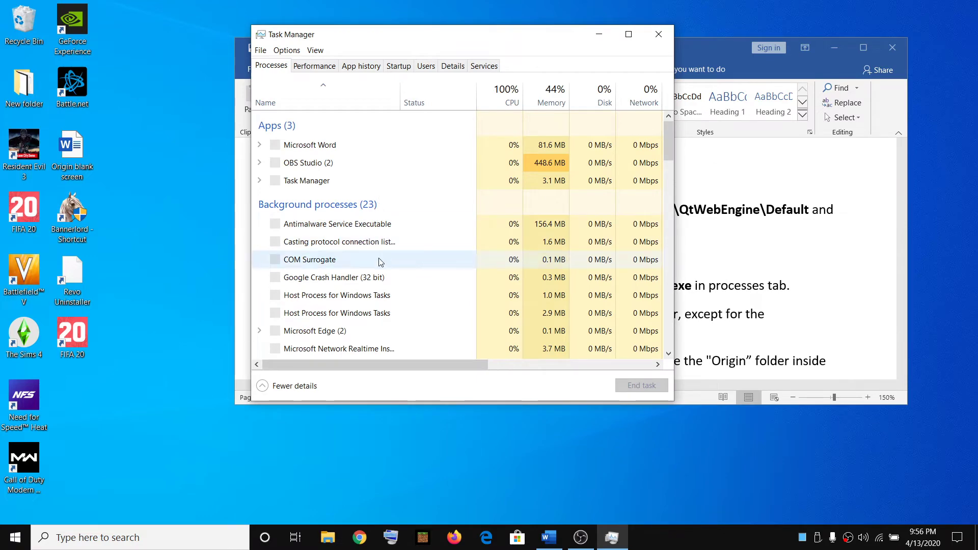
{"action": "scroll", "coordinate": [383, 275], "scroll_direction": "down", "scroll_amount": 2}
{"action": "scroll", "coordinate": [385, 291], "scroll_direction": "down", "scroll_amount": 3}
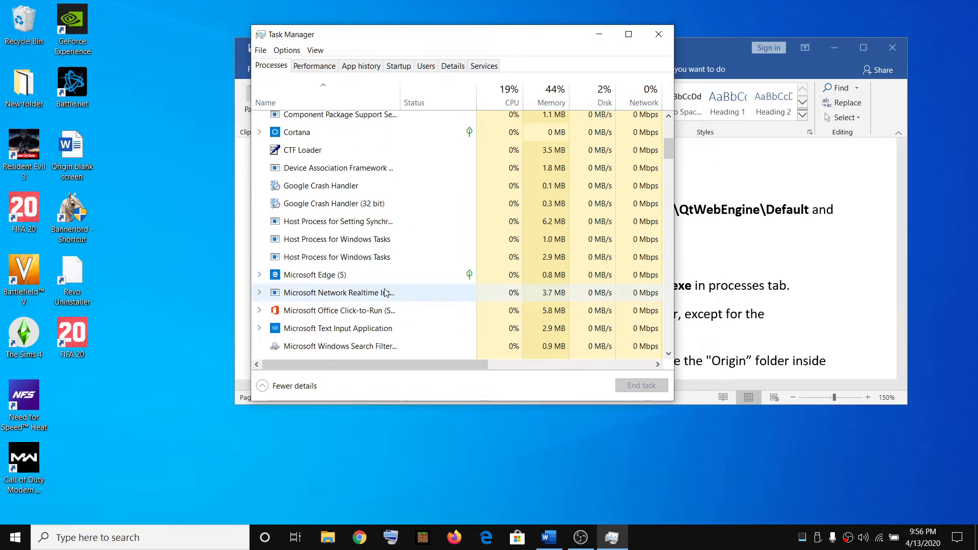
{"action": "scroll", "coordinate": [386, 293], "scroll_direction": "down", "scroll_amount": 1}
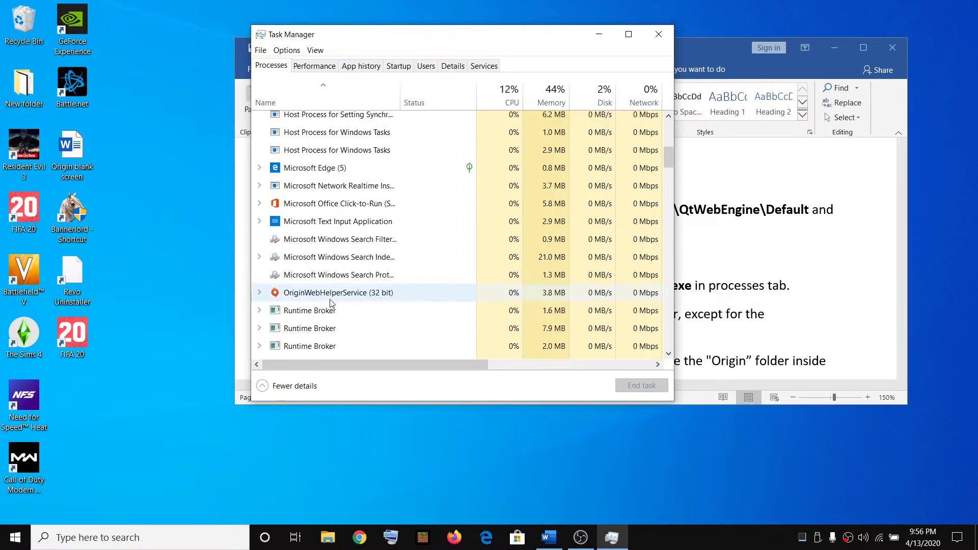
{"action": "left_click", "coordinate": [308, 301]}
{"action": "left_click", "coordinate": [558, 544]}
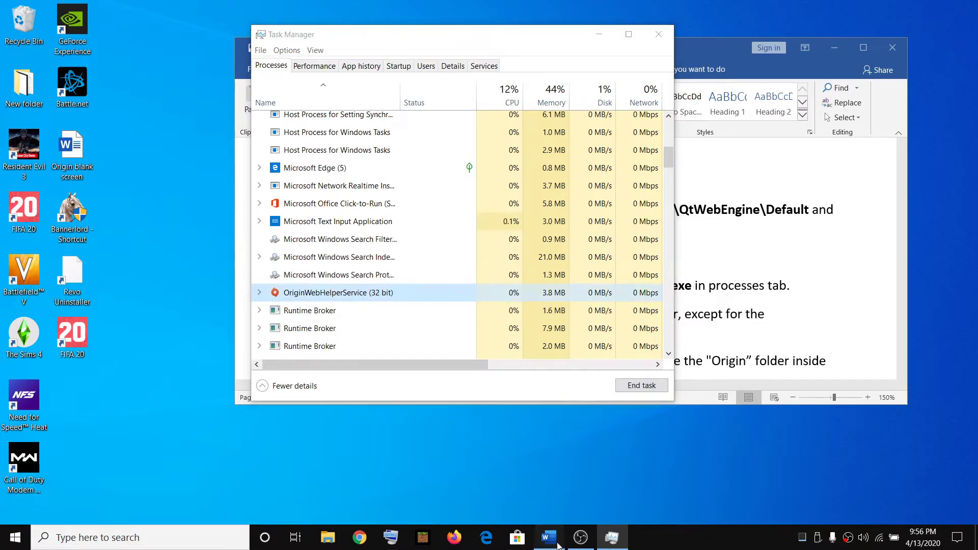
{"action": "left_click_drag", "start_coordinate": [452, 285], "coordinate": [694, 286]}
{"action": "key", "text": "alt+Tab"}
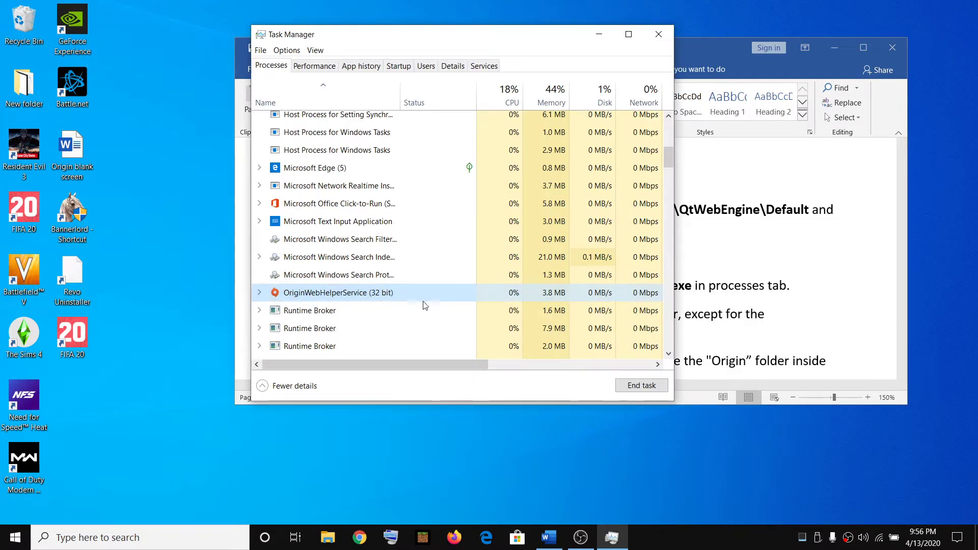
{"action": "left_click", "coordinate": [642, 387]}
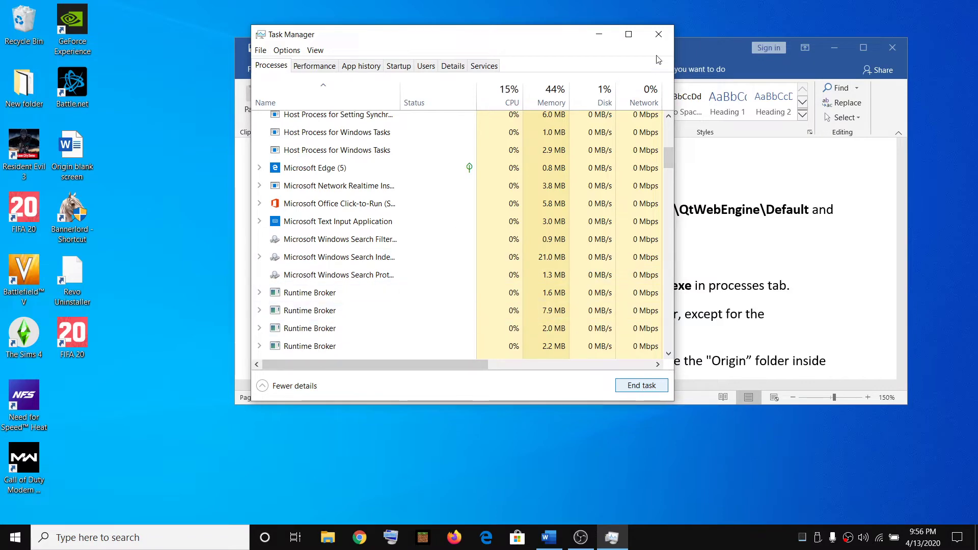
{"action": "left_click", "coordinate": [659, 34]}
- Copy the %ProgramData%/Origin path from the Word guide
{"action": "left_click", "coordinate": [318, 290]}
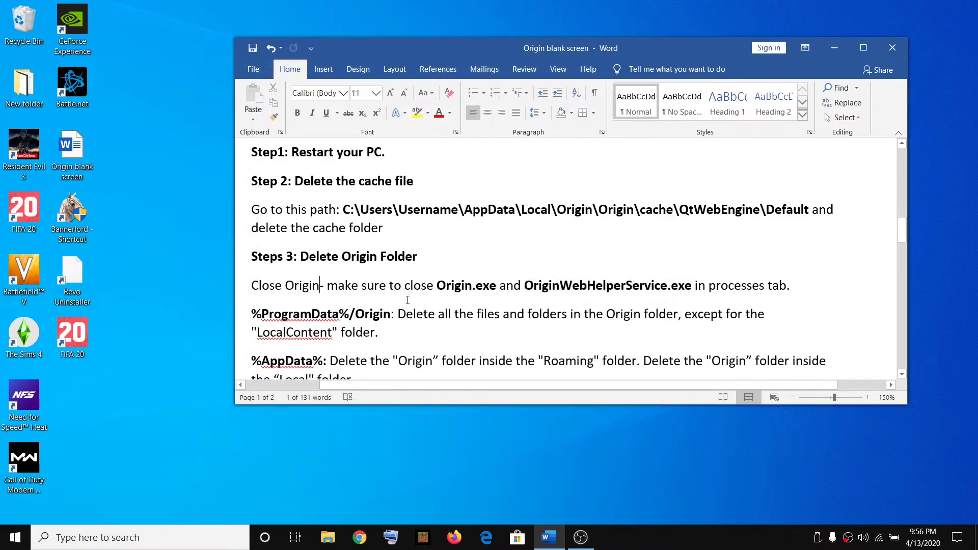
{"action": "scroll", "coordinate": [392, 281], "scroll_direction": "down", "scroll_amount": 1}
{"action": "left_click_drag", "start_coordinate": [391, 268], "coordinate": [253, 270]}
{"action": "key", "text": "ctrl+c"}
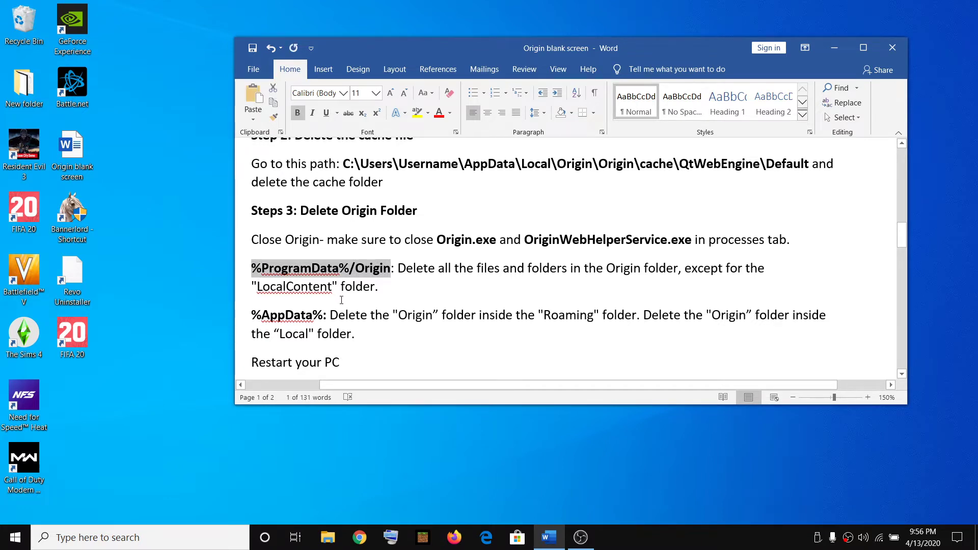
- Search for 'run', then open Run from the Start button's right-click menu
{"action": "left_click", "coordinate": [108, 541]}
{"action": "type", "text": "run"}
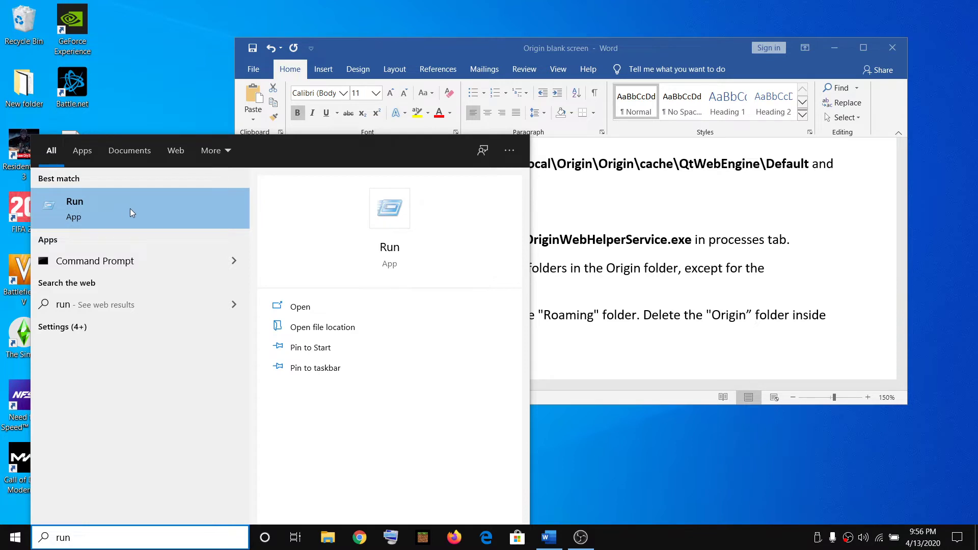
{"action": "left_click", "coordinate": [621, 484]}
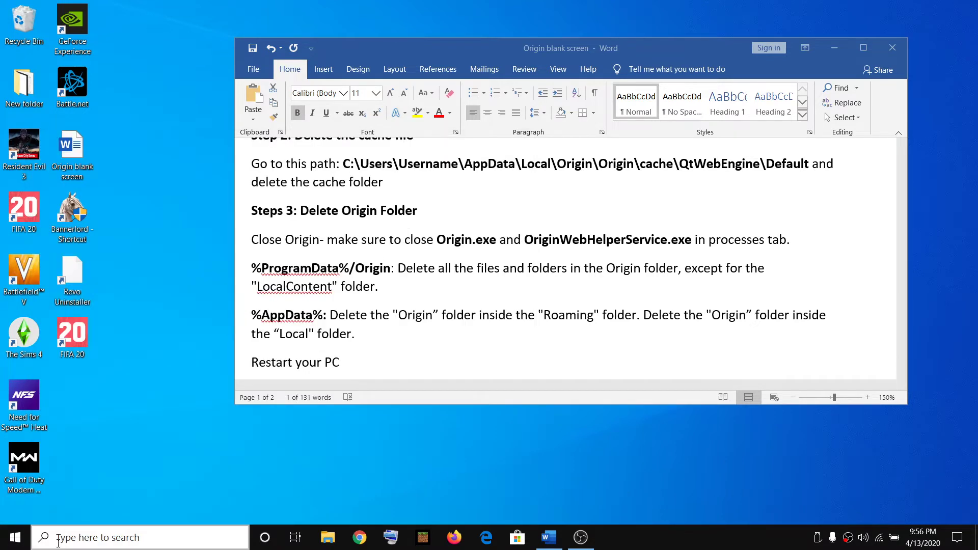
{"action": "right_click", "coordinate": [15, 538]}
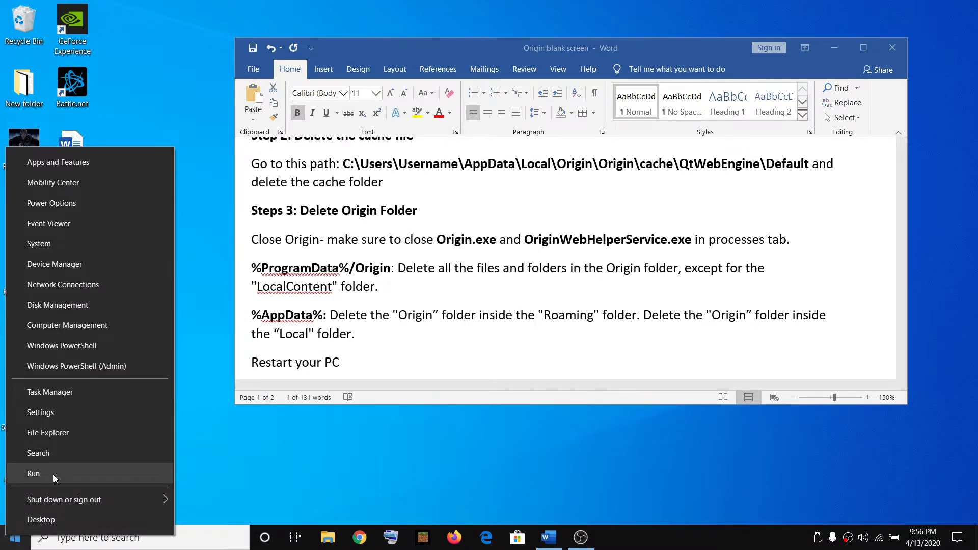
{"action": "left_click", "coordinate": [191, 491]}
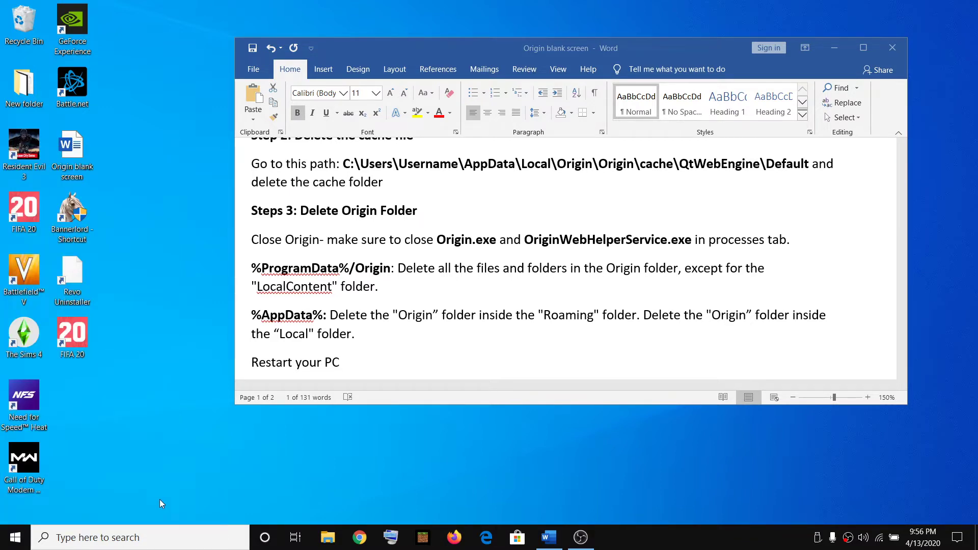
- Replace appwiz.cpl with the pasted %ProgramData%/Origin path in Run and open it
{"action": "key", "text": "super+r"}
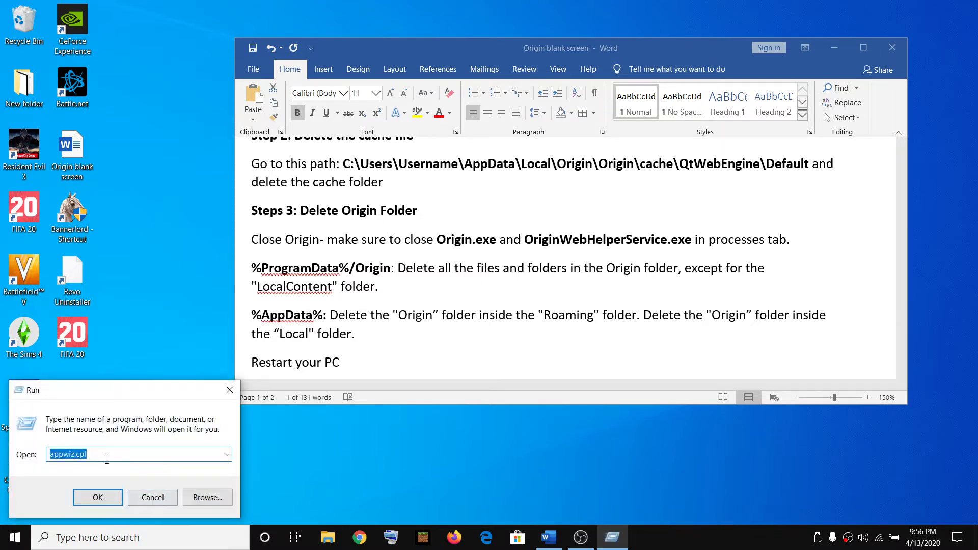
{"action": "left_click", "coordinate": [99, 459]}
{"action": "double_click", "coordinate": [91, 453]}
{"action": "key", "text": "ctrl+v"}
{"action": "left_click_drag", "start_coordinate": [139, 451], "coordinate": [50, 454]}
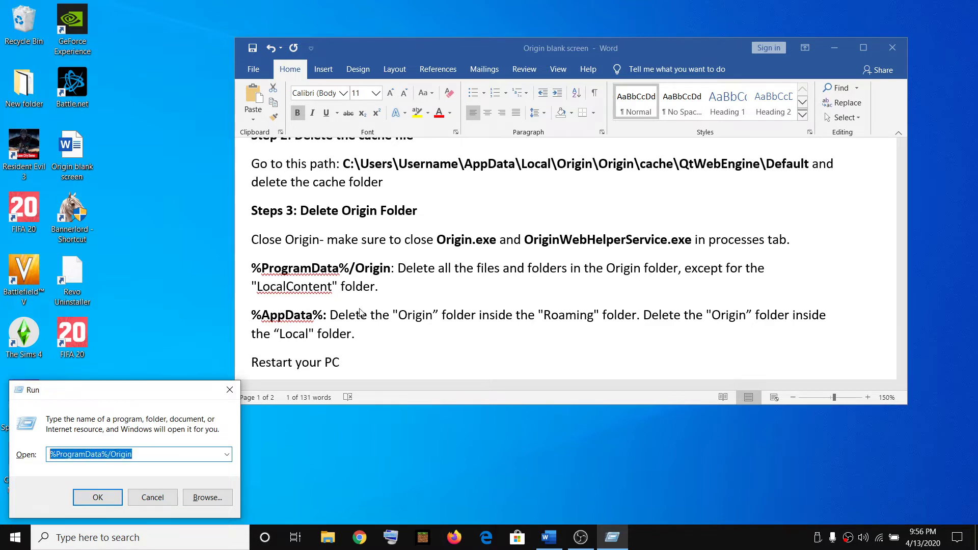
{"action": "left_click", "coordinate": [132, 460]}
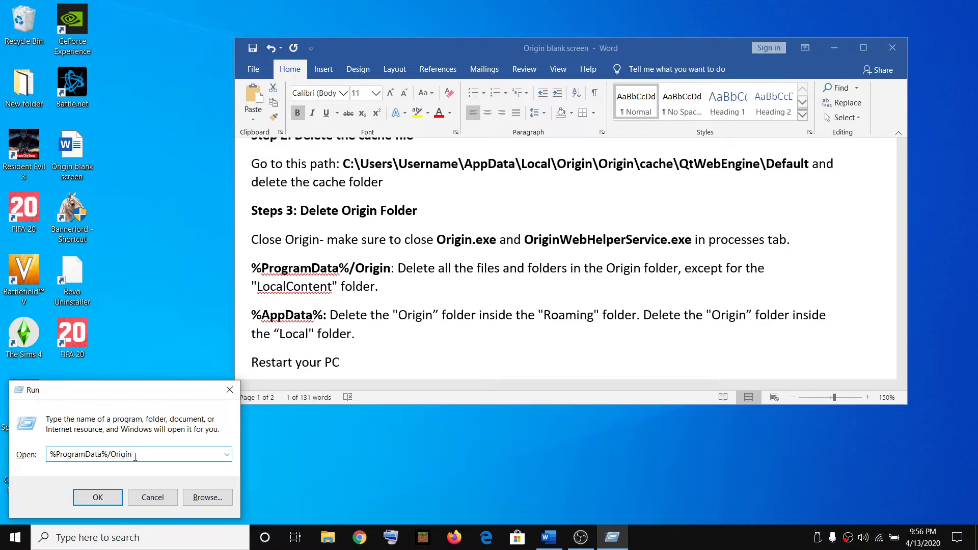
{"action": "left_click", "coordinate": [97, 497]}
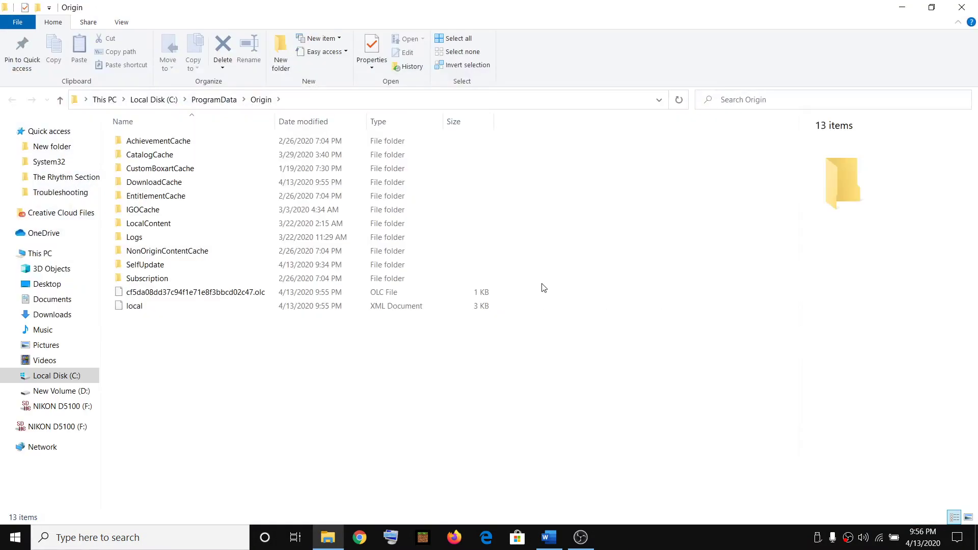
- Highlight the delete-everything-except-LocalContent instruction, then select LocalContent in File Explorer
{"action": "key", "text": "alt+Tab"}
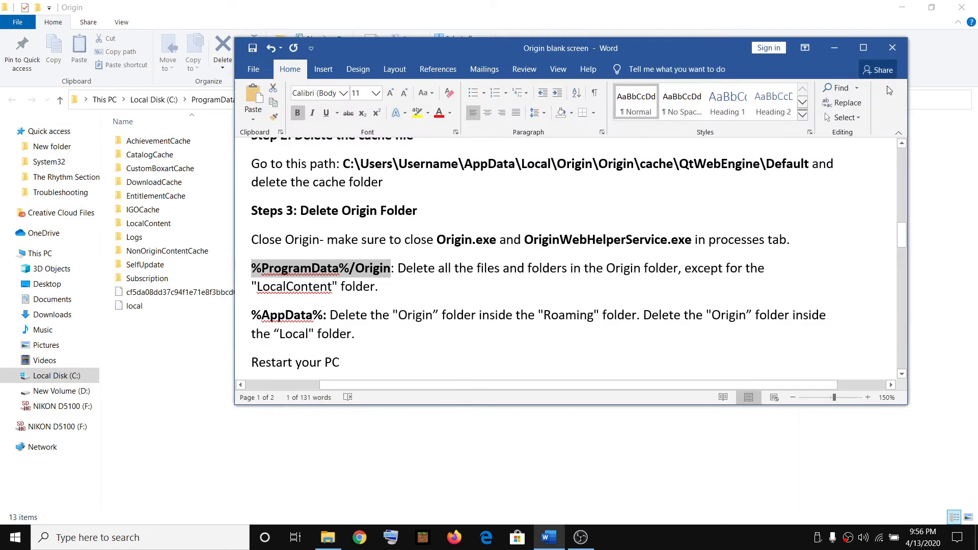
{"action": "left_click_drag", "start_coordinate": [398, 268], "coordinate": [765, 268]}
{"action": "left_click_drag", "start_coordinate": [257, 286], "coordinate": [345, 294]}
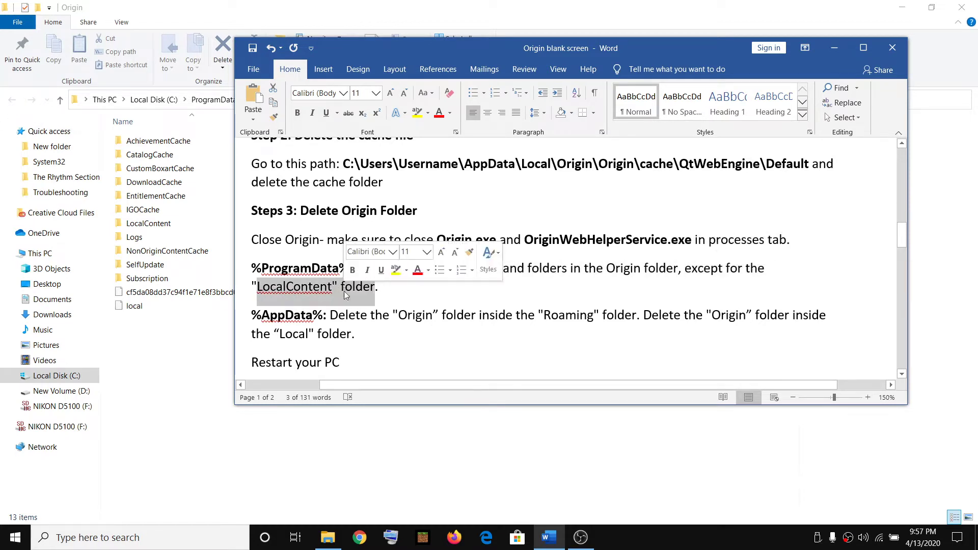
{"action": "left_click", "coordinate": [223, 262]}
{"action": "left_click", "coordinate": [151, 224]}
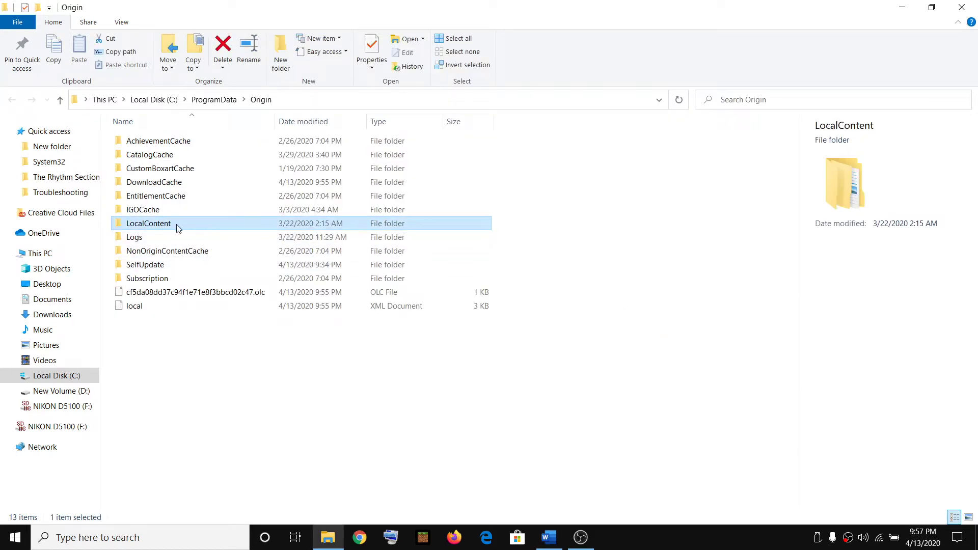
{"action": "mouse_move", "coordinate": [179, 228]}
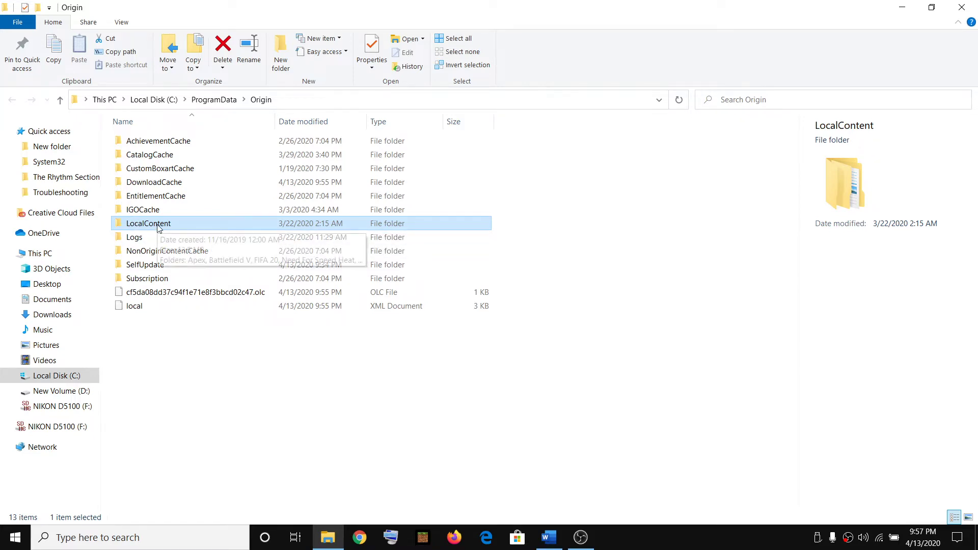
- Delete the six folders listed above LocalContent, from IGOCache upward
{"action": "left_click", "coordinate": [144, 212]}
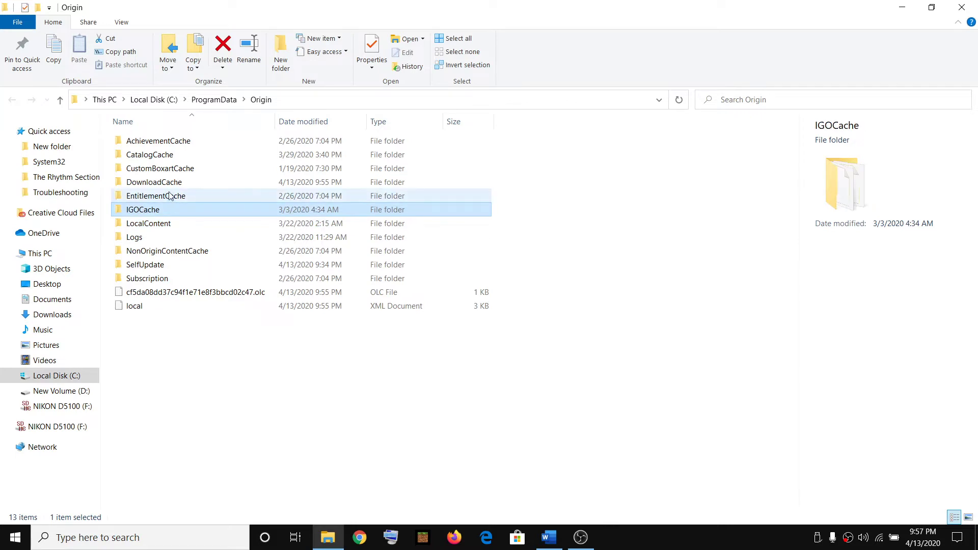
{"action": "left_click", "coordinate": [159, 146], "text": "shift"}
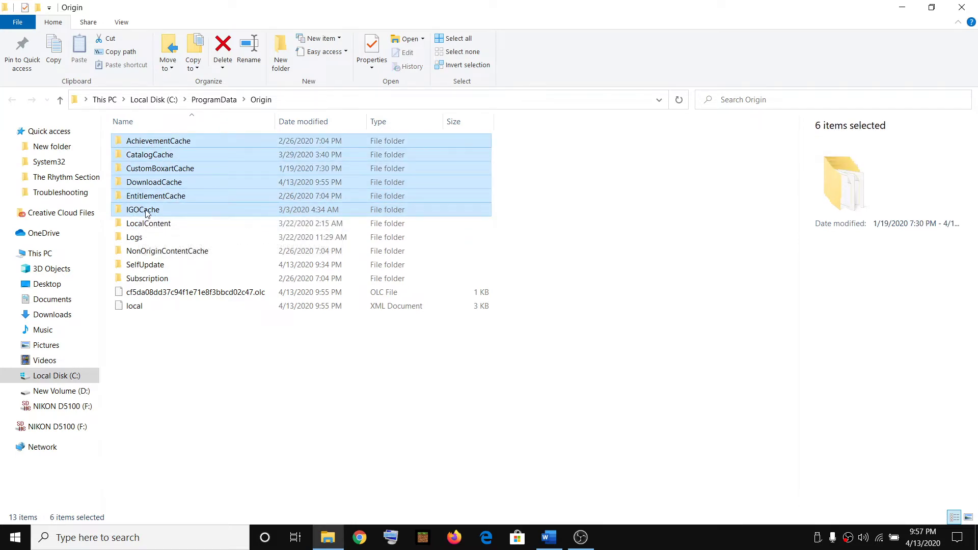
{"action": "right_click", "coordinate": [157, 154]}
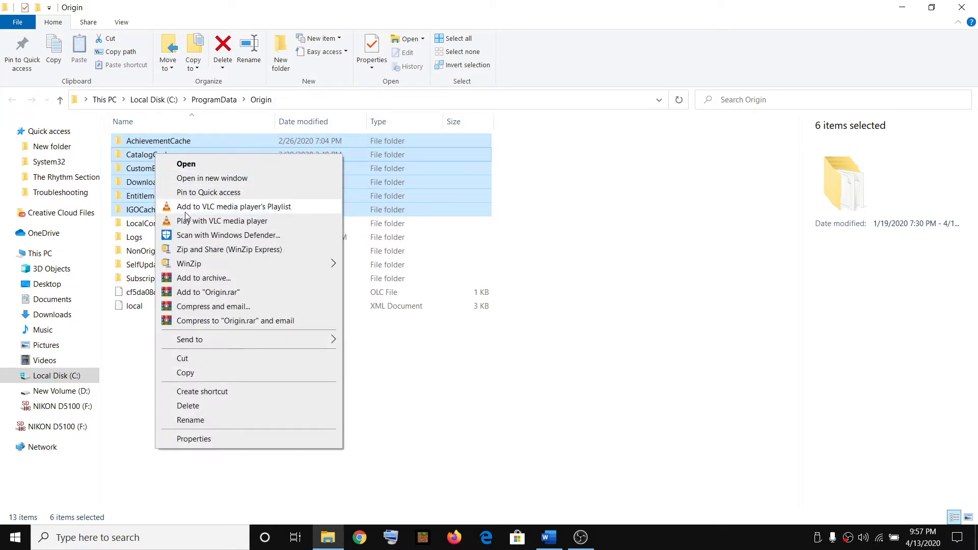
{"action": "left_click", "coordinate": [188, 405]}
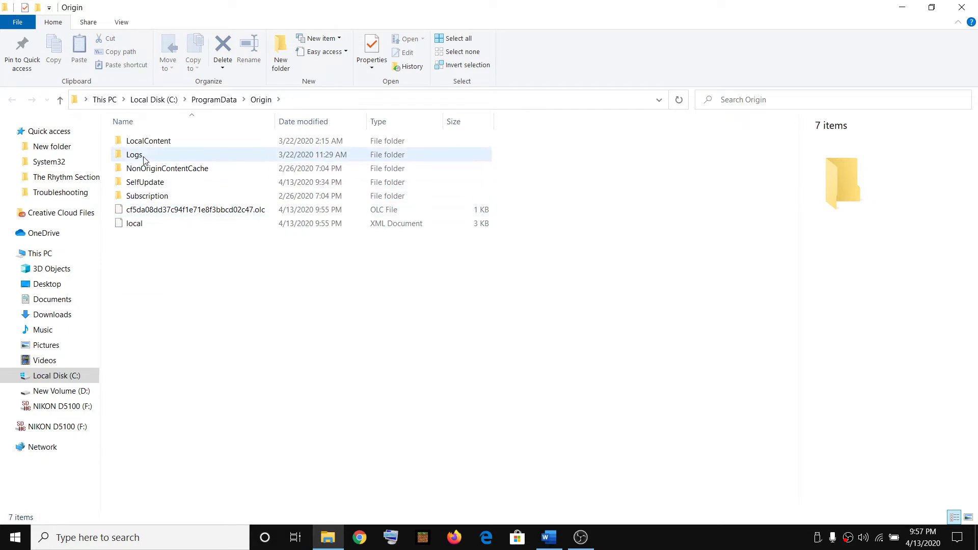
- Delete the remaining items from Logs to local, keeping only LocalContent
{"action": "left_click", "coordinate": [142, 157]}
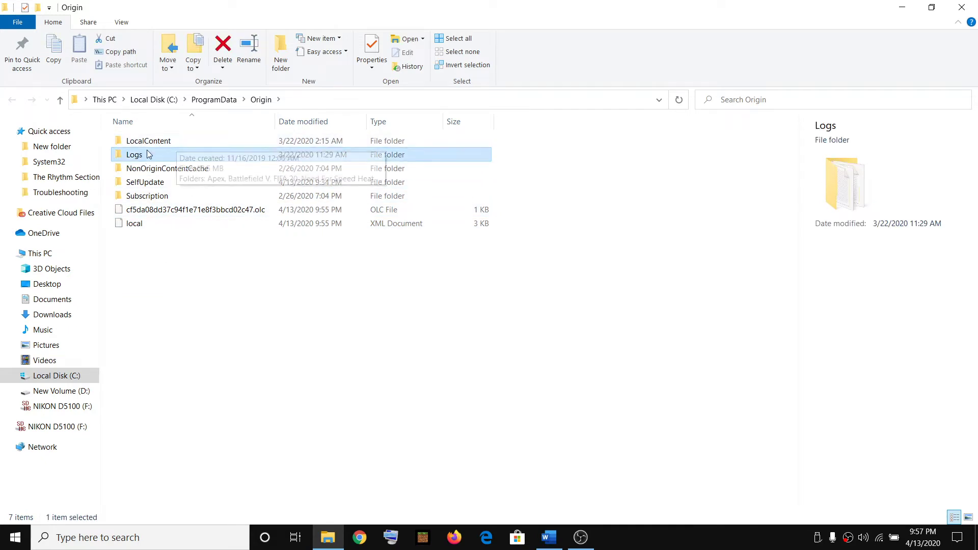
{"action": "left_click", "coordinate": [140, 230], "text": "shift"}
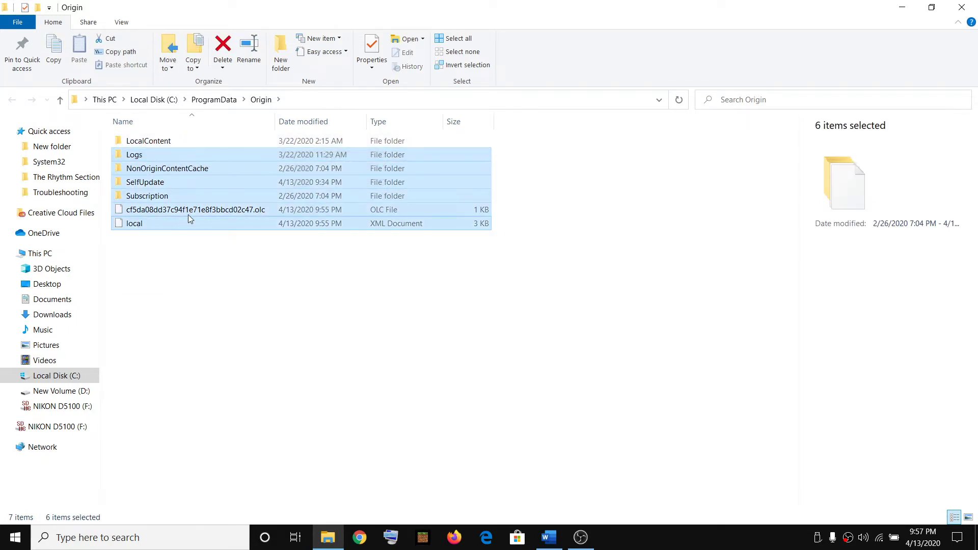
{"action": "right_click", "coordinate": [185, 183]}
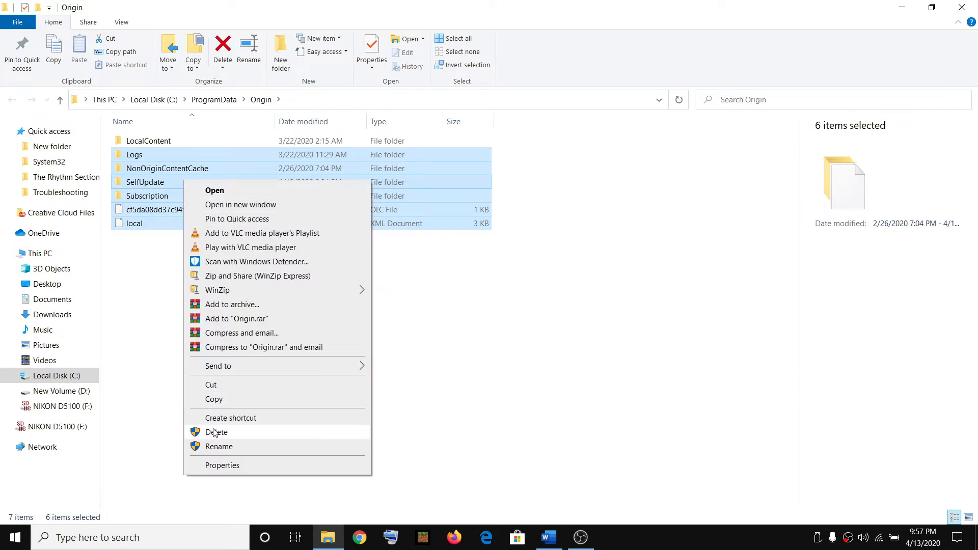
{"action": "left_click", "coordinate": [217, 431]}
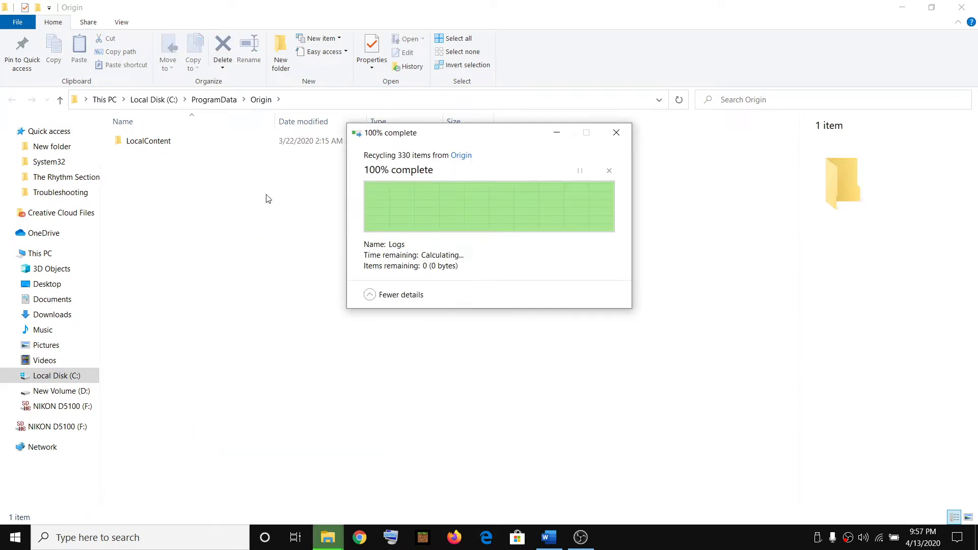
{"action": "left_click", "coordinate": [183, 148]}
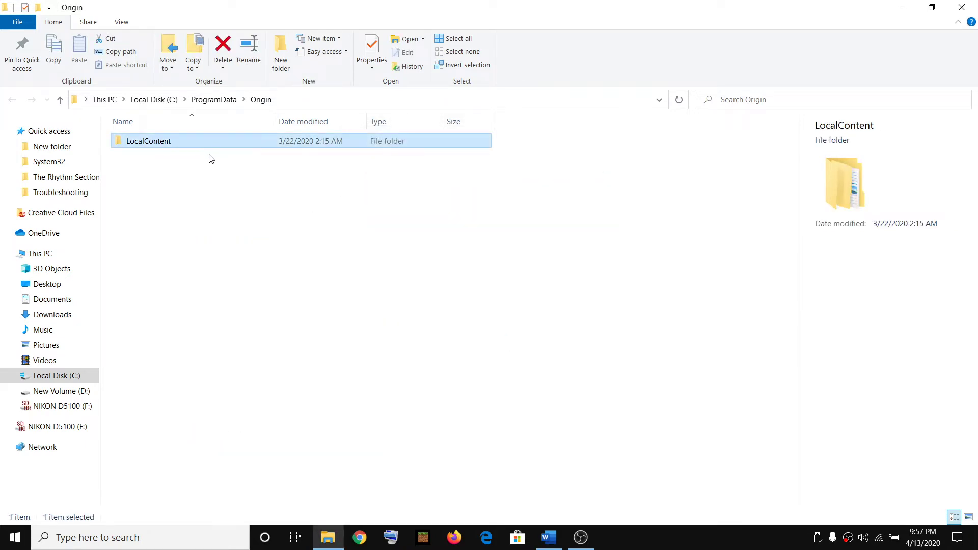
- Open the AppData Roaming folder by pasting %AppData% into the Run dialog
{"action": "key", "text": "alt+Tab"}
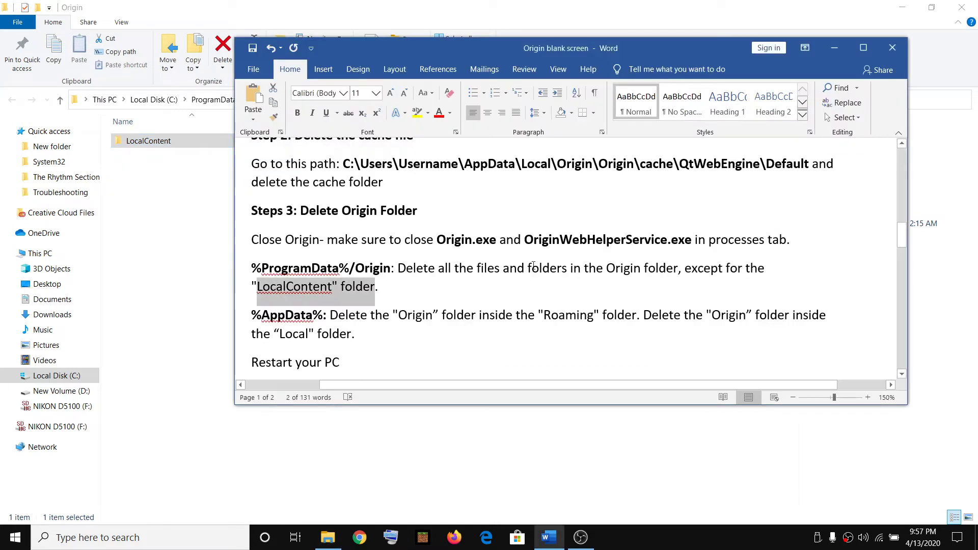
{"action": "scroll", "coordinate": [368, 294], "scroll_direction": "down", "scroll_amount": 3}
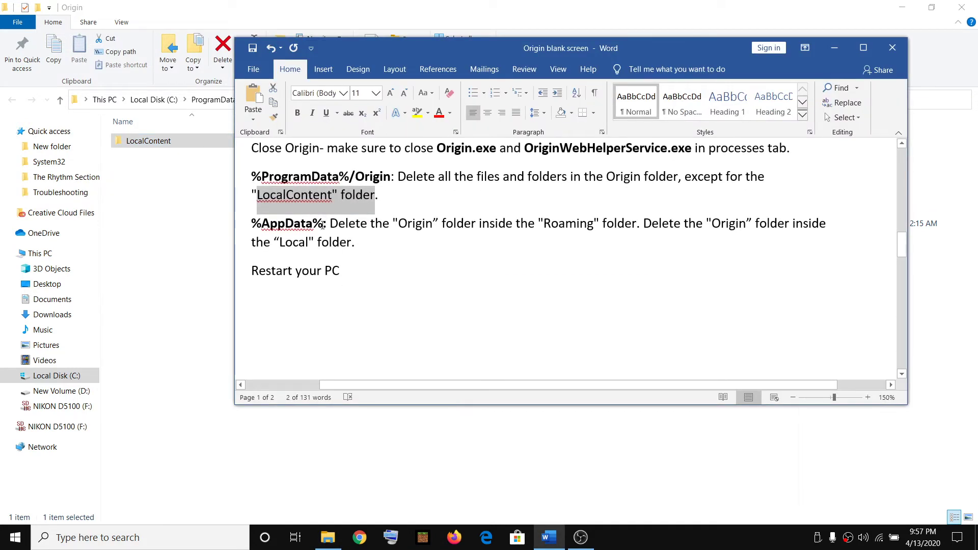
{"action": "left_click_drag", "start_coordinate": [322, 225], "coordinate": [251, 225]}
{"action": "key", "text": "ctrl+c"}
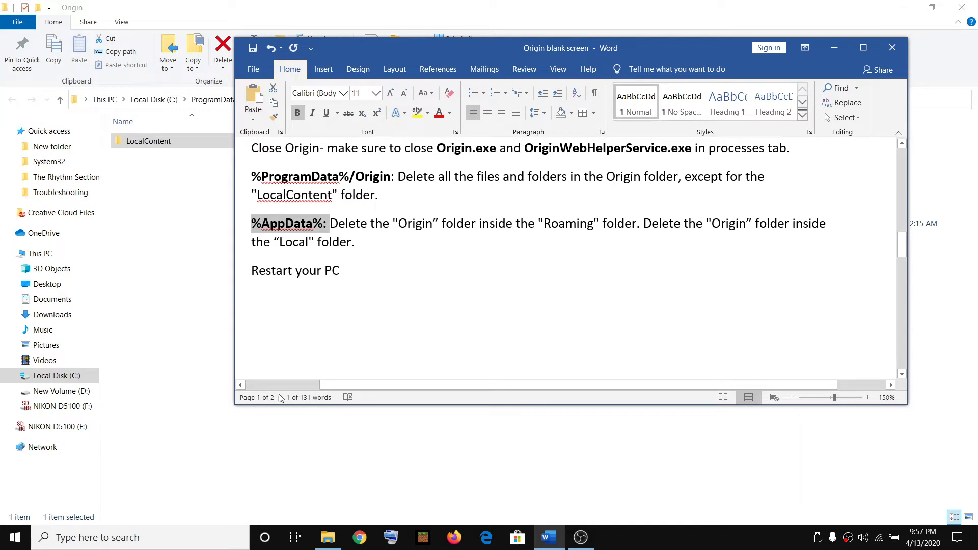
{"action": "left_click", "coordinate": [115, 536]}
{"action": "type", "text": "run"}
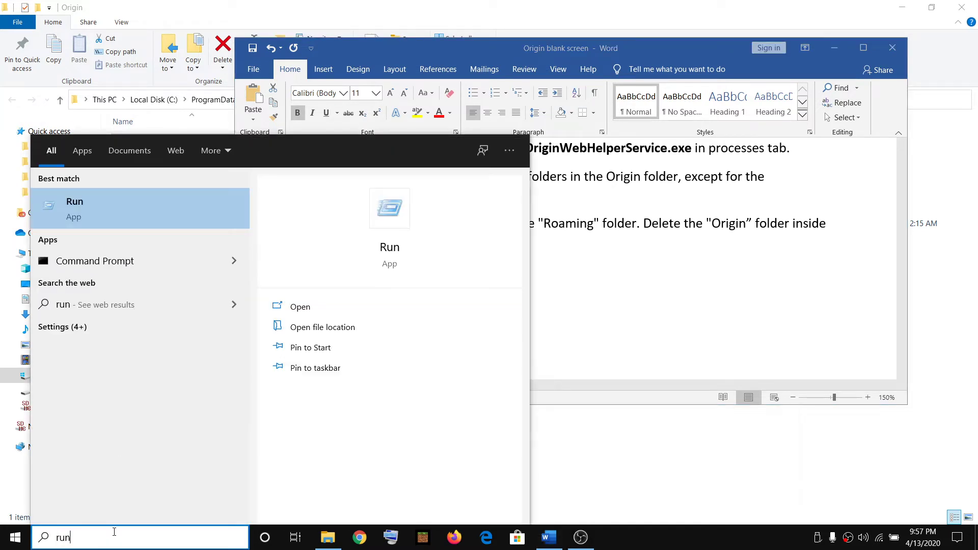
{"action": "left_click", "coordinate": [97, 214]}
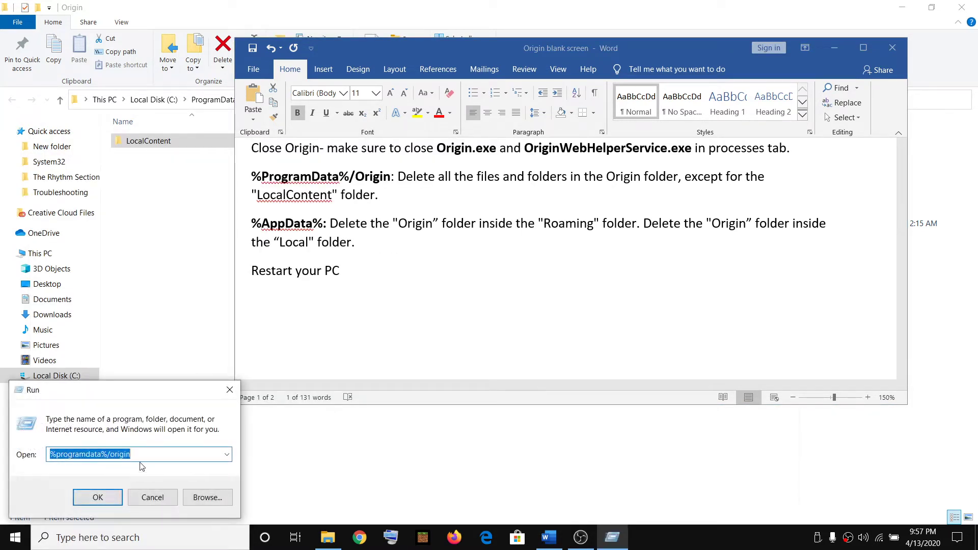
{"action": "key", "text": "ctrl+v"}
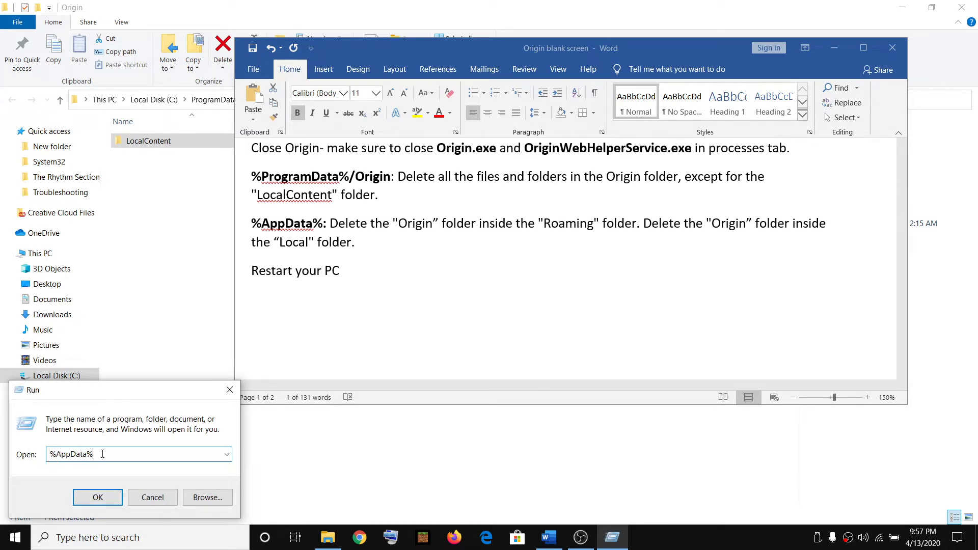
{"action": "left_click", "coordinate": [98, 497]}
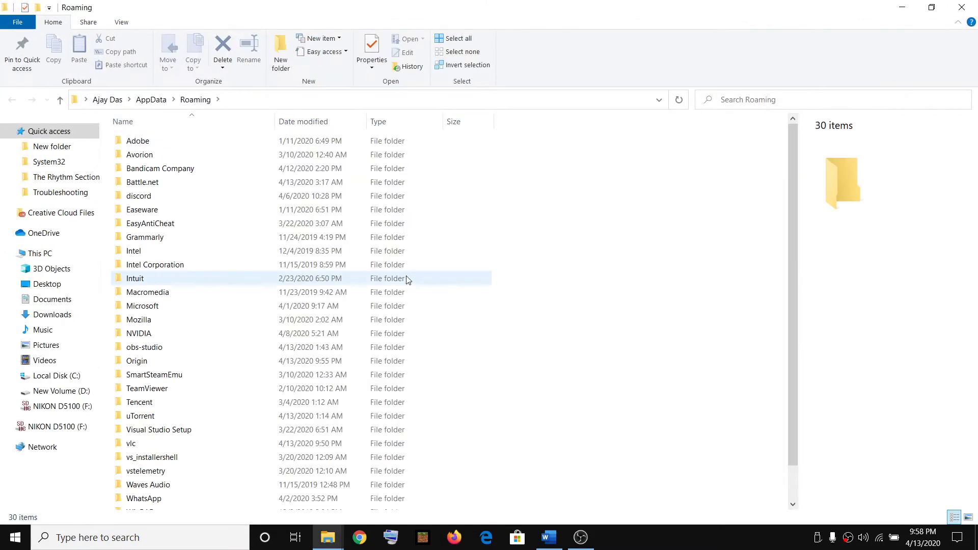
- Delete the Origin folder from Roaming, leaving 29 items
{"action": "key", "text": "alt+Tab"}
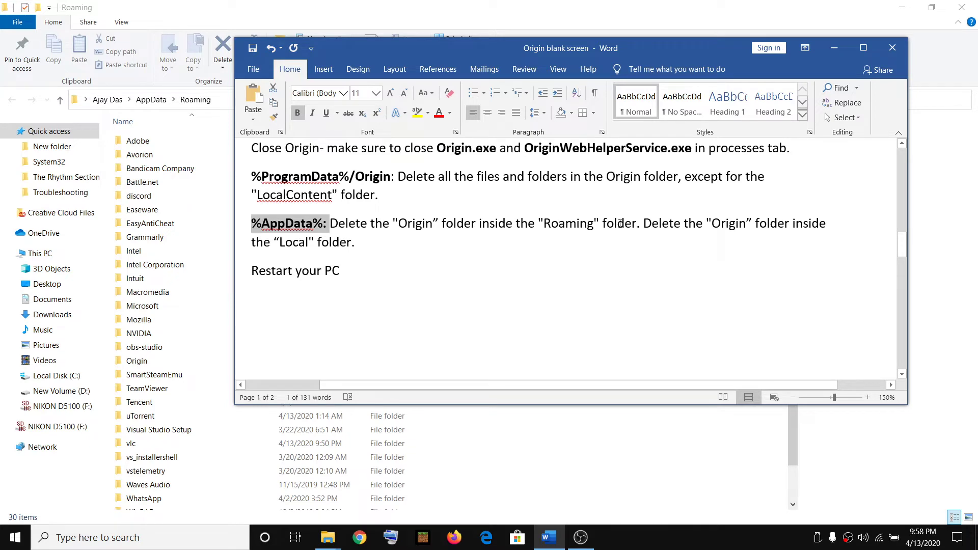
{"action": "key", "text": "alt+Tab"}
{"action": "key", "text": "alt+Tab"}
{"action": "key", "text": "alt+Tab"}
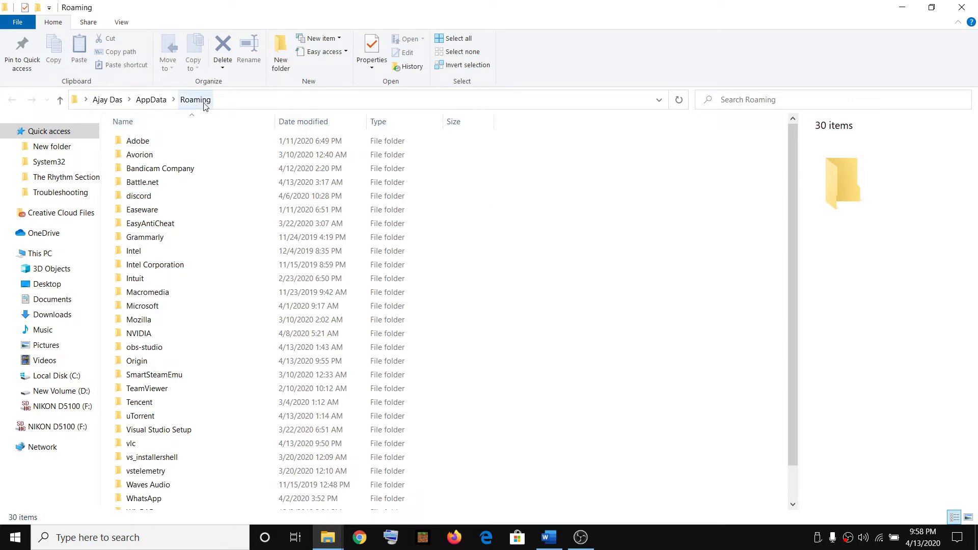
{"action": "left_click", "coordinate": [149, 364]}
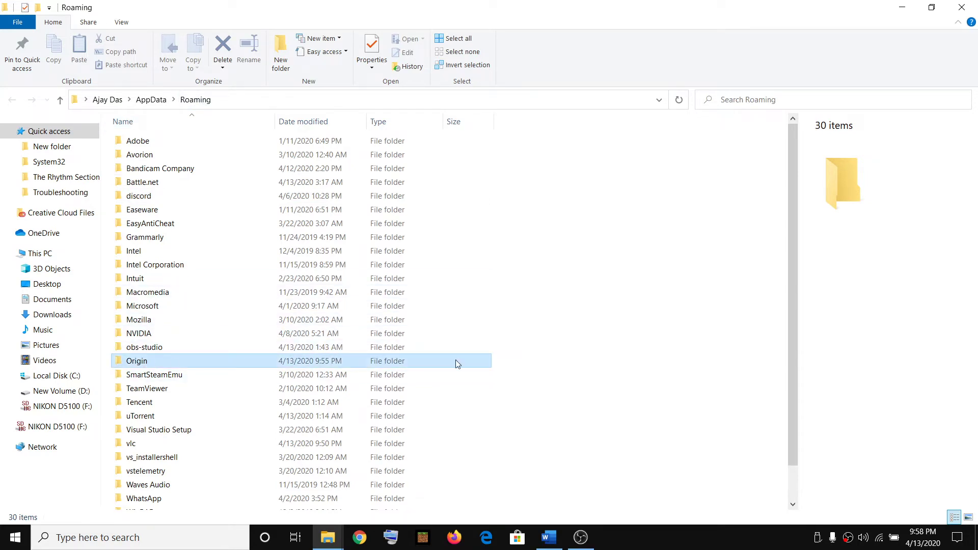
{"action": "key", "text": "alt+Tab"}
{"action": "left_click_drag", "start_coordinate": [330, 223], "coordinate": [618, 226]}
{"action": "key", "text": "alt+Tab"}
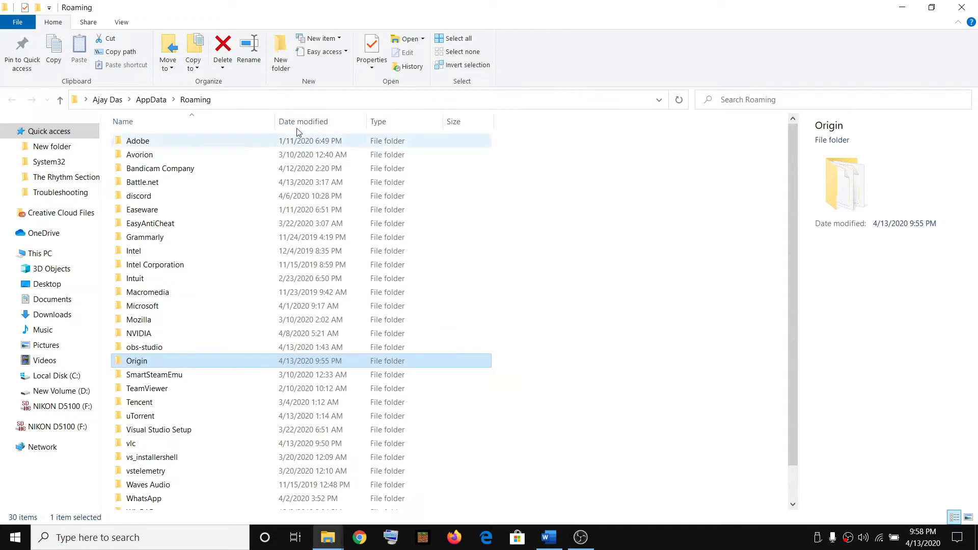
{"action": "right_click", "coordinate": [151, 360]}
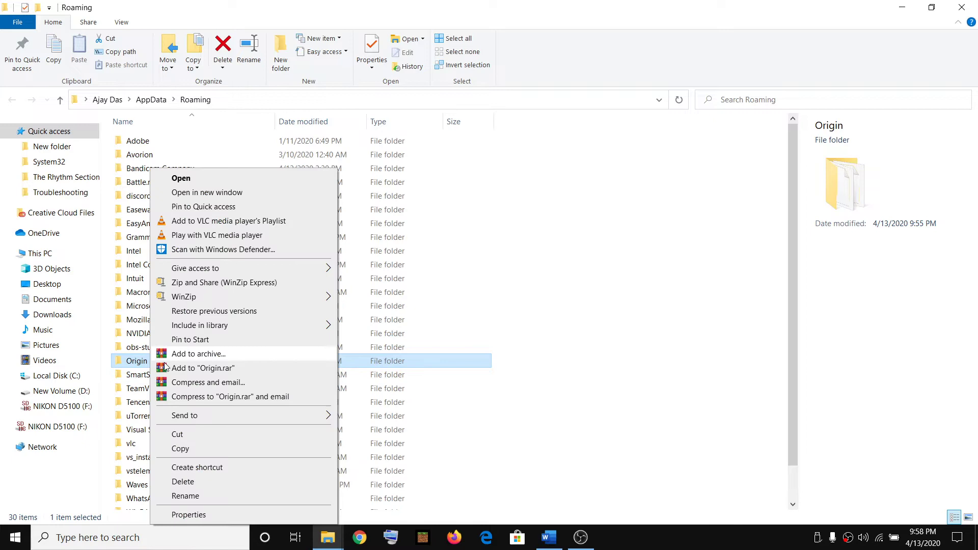
{"action": "left_click", "coordinate": [178, 482]}
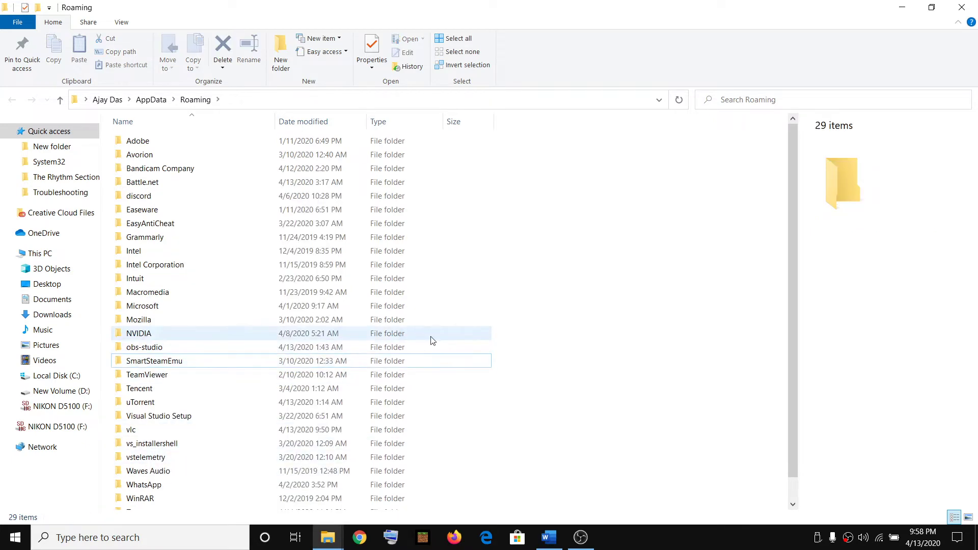
- Go up to AppData and open the Local folder
{"action": "key", "text": "alt+Tab"}
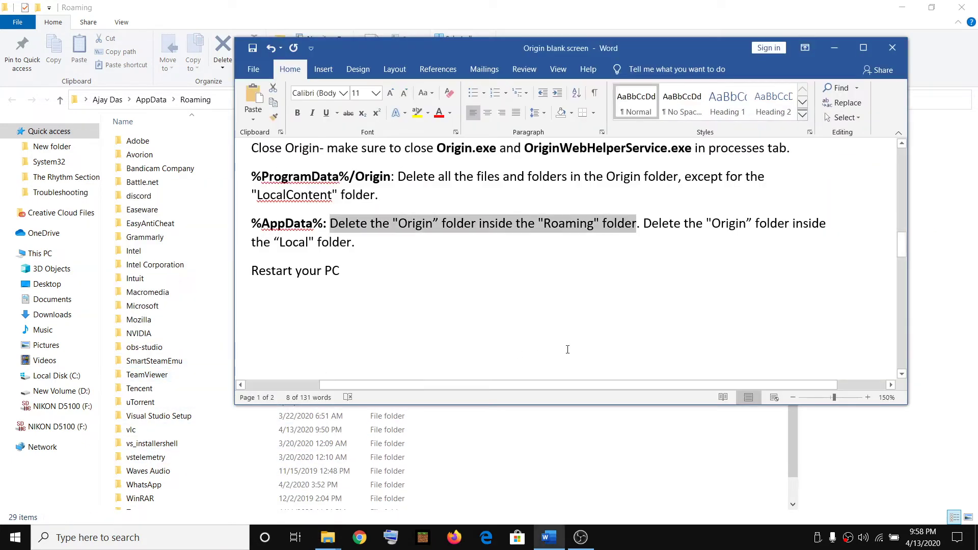
{"action": "left_click_drag", "start_coordinate": [651, 223], "coordinate": [354, 241]}
{"action": "key", "text": "alt+Tab"}
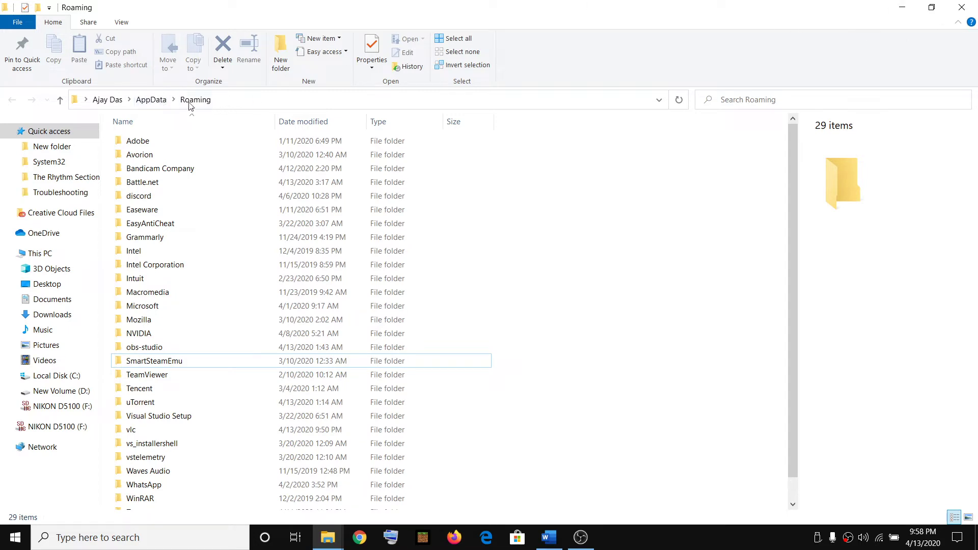
{"action": "left_click", "coordinate": [151, 100]}
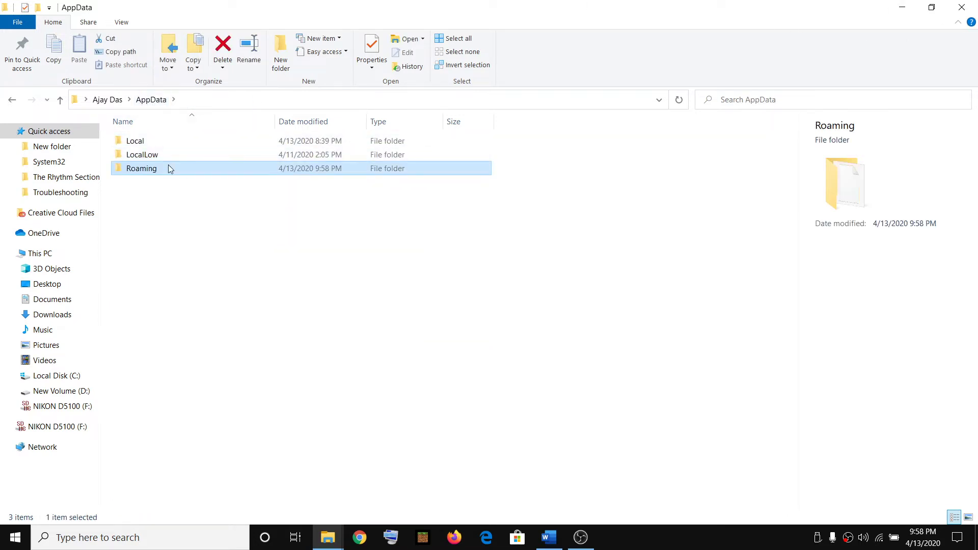
{"action": "key", "text": "alt+Tab"}
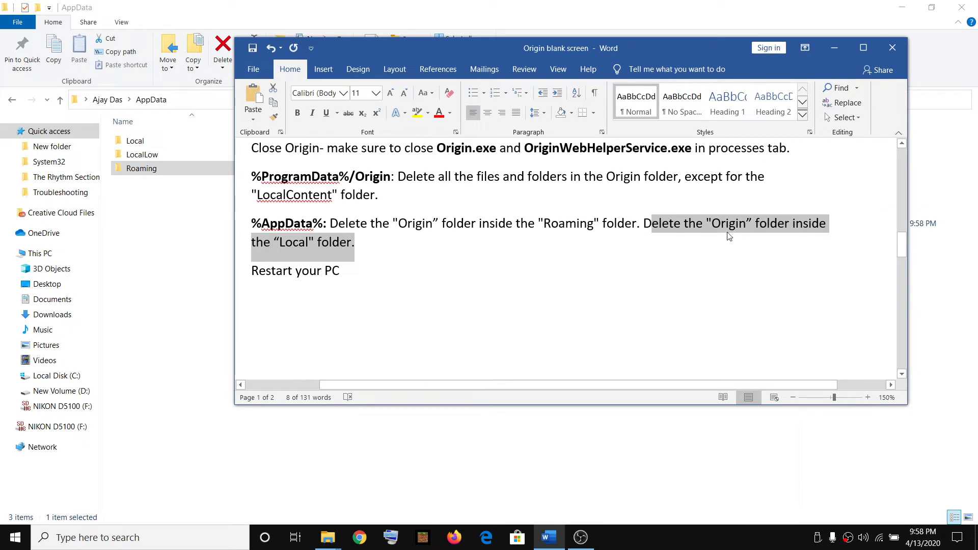
{"action": "left_click", "coordinate": [306, 246]}
{"action": "double_click", "coordinate": [294, 243]}
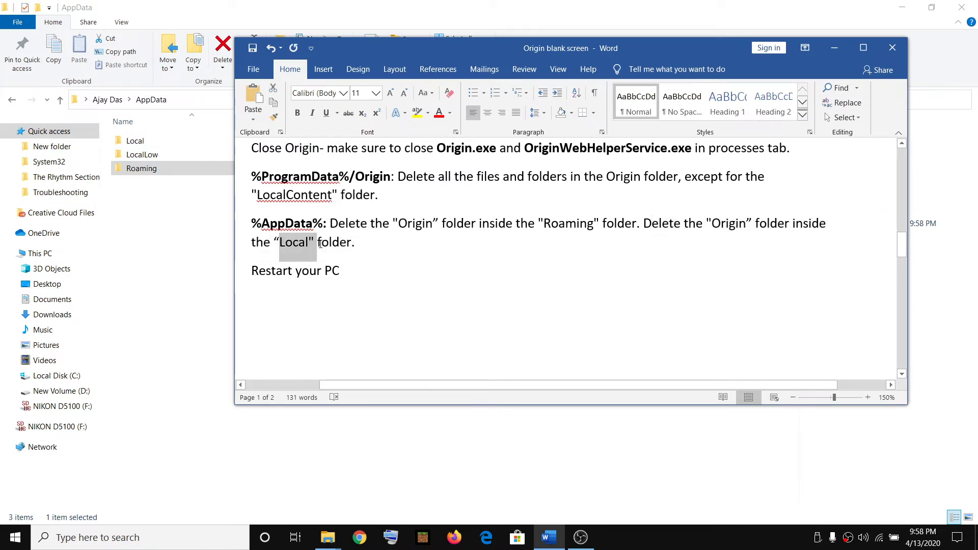
{"action": "key", "text": "alt+Tab"}
{"action": "double_click", "coordinate": [157, 143]}
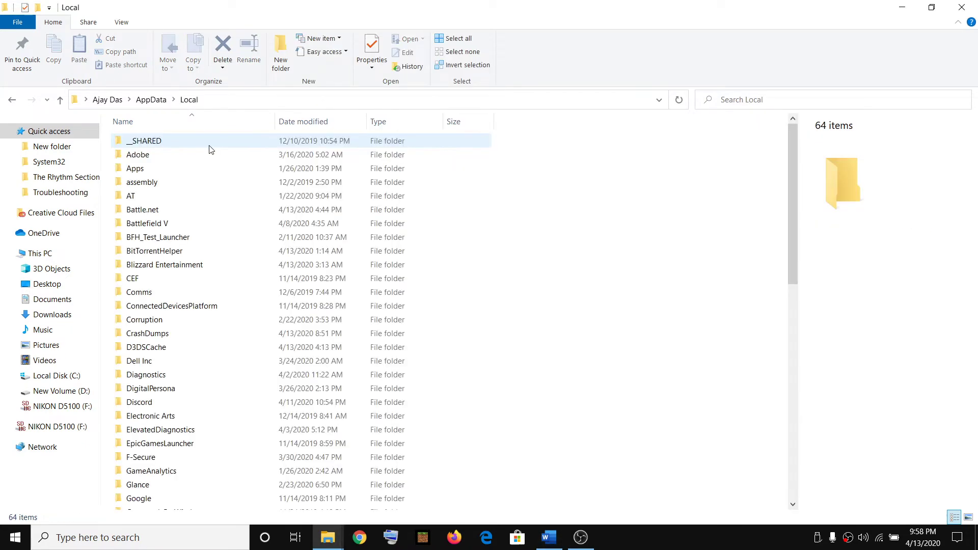
- Delete the Origin folder from AppData\Local, leaving 63 items
{"action": "scroll", "coordinate": [227, 346], "scroll_direction": "down", "scroll_amount": 1}
{"action": "scroll", "coordinate": [227, 346], "scroll_direction": "down", "scroll_amount": 5}
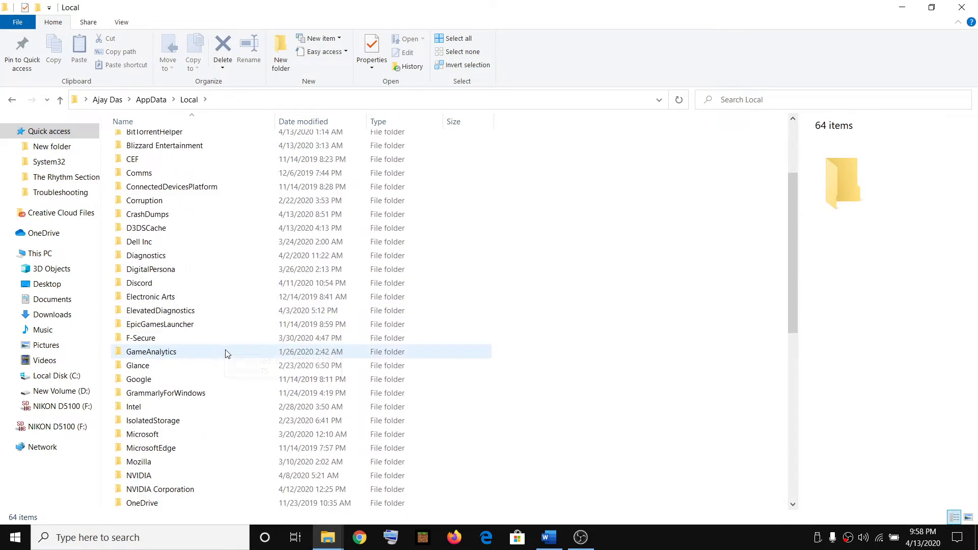
{"action": "left_click", "coordinate": [137, 397]}
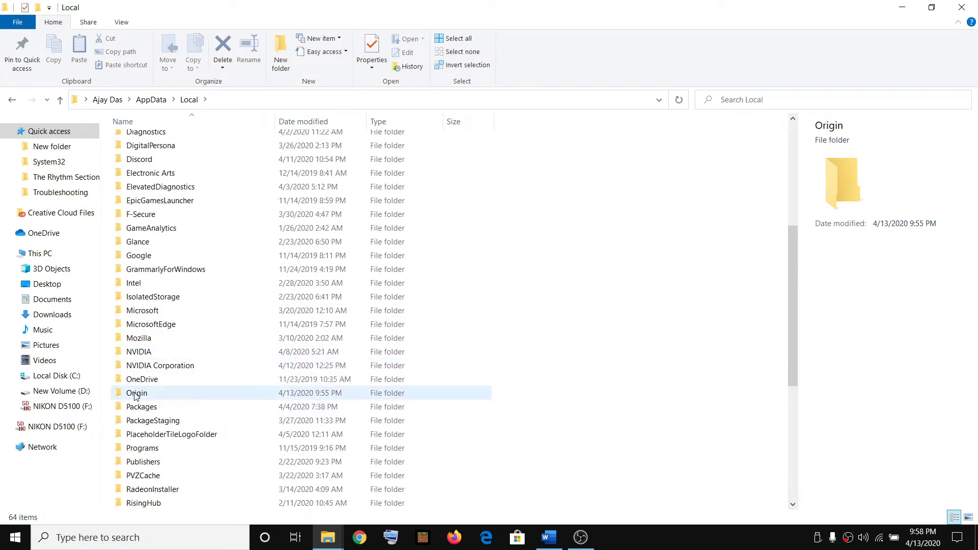
{"action": "right_click", "coordinate": [155, 395]}
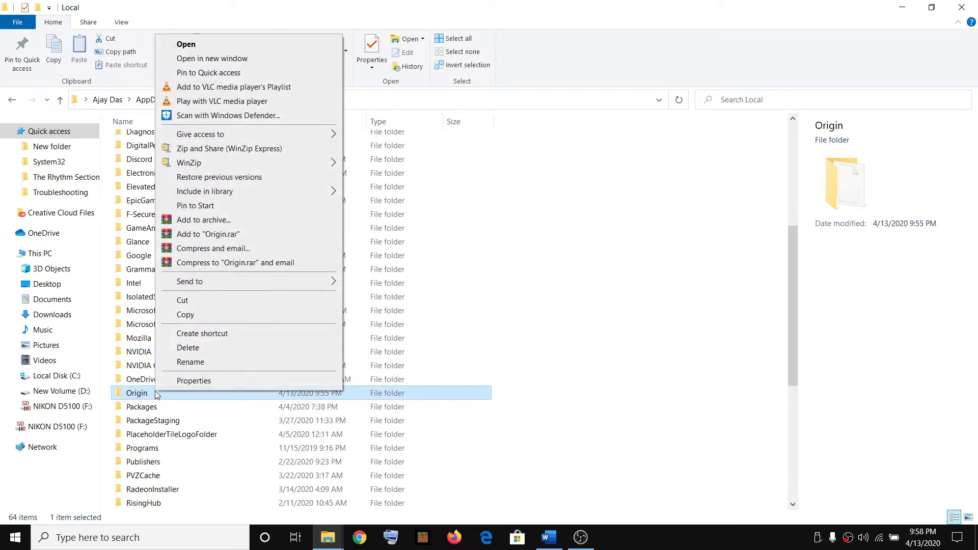
{"action": "left_click", "coordinate": [211, 351]}
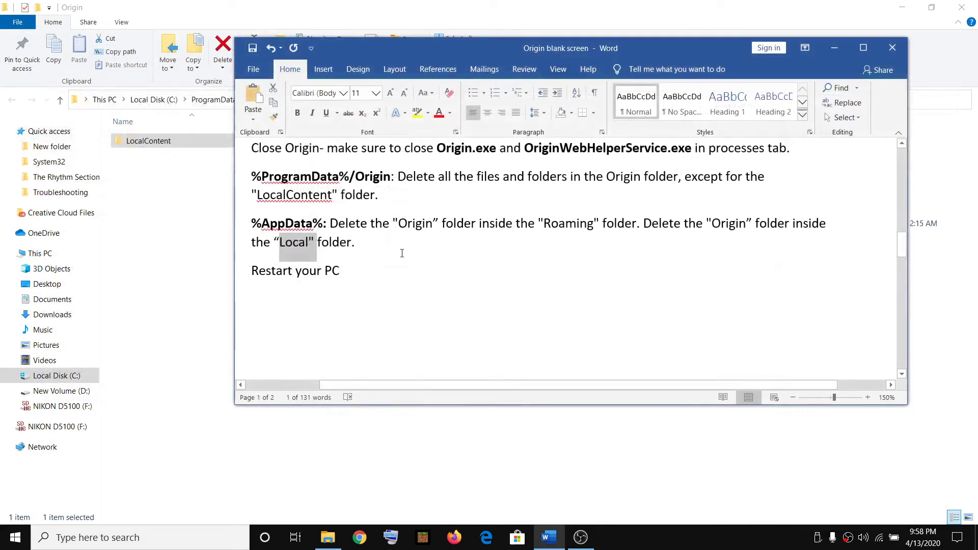
- Look at the Start menu's power options without restarting, then dismiss them
{"action": "left_click", "coordinate": [359, 270]}
{"action": "left_click", "coordinate": [15, 536]}
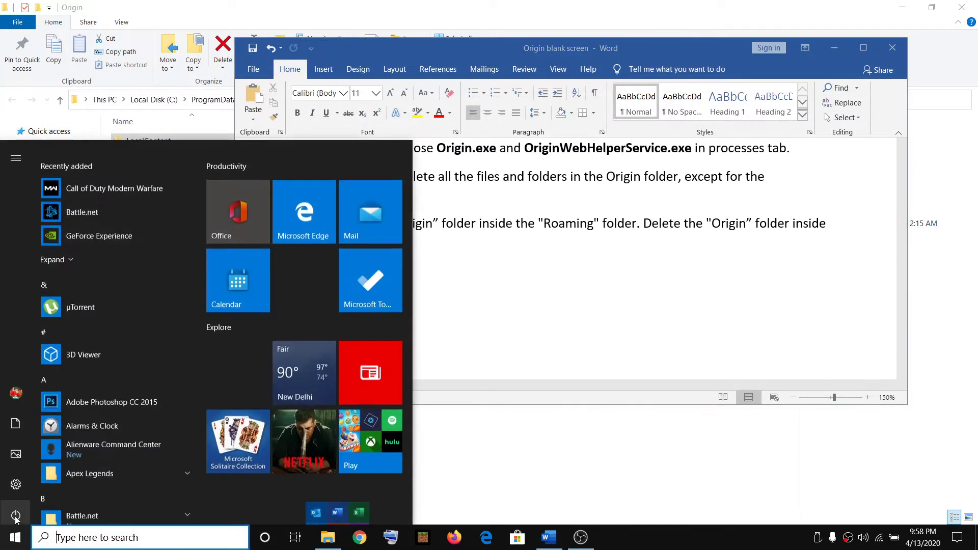
{"action": "left_click", "coordinate": [15, 509]}
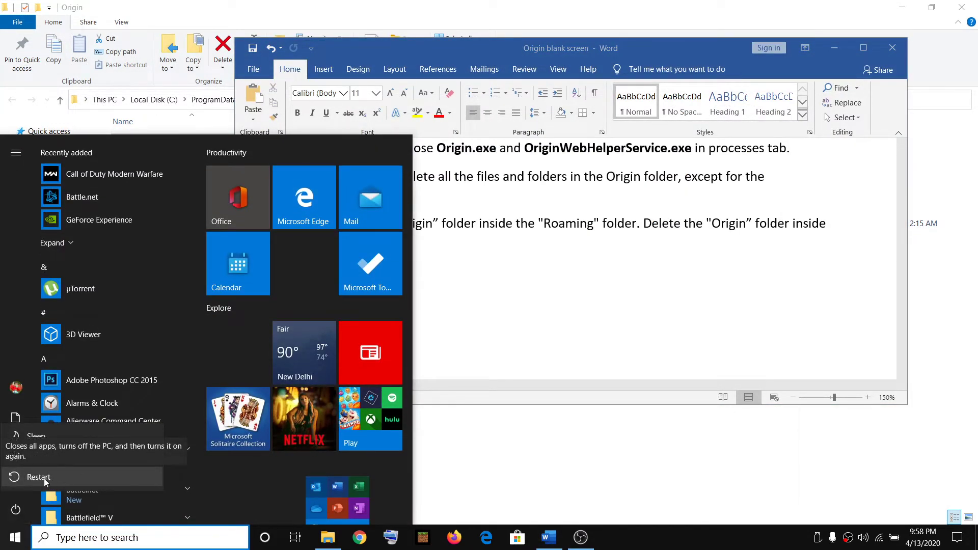
{"action": "key", "text": "Escape"}
{"action": "left_click", "coordinate": [464, 255]}
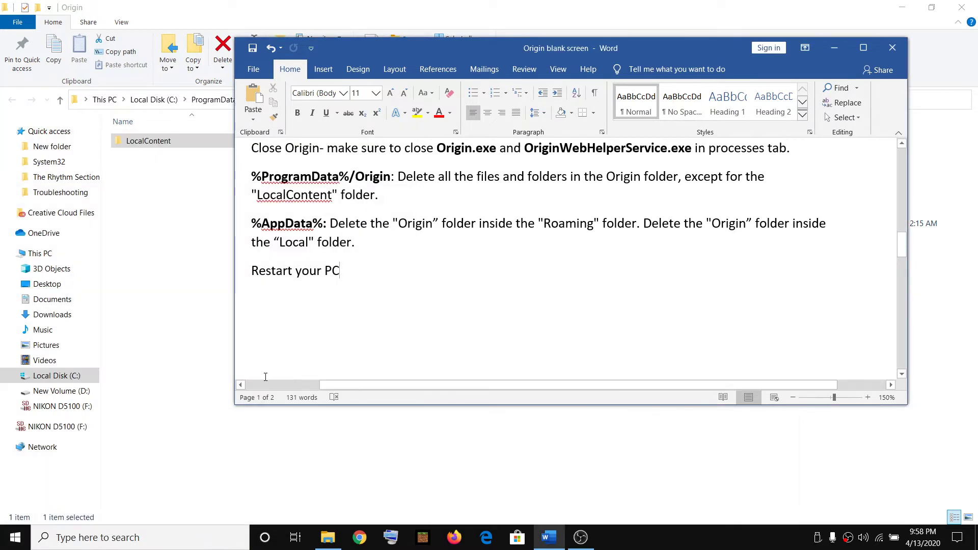
- Launch the Origin app from a Windows search for 'origin'
{"action": "left_click", "coordinate": [110, 539]}
{"action": "type", "text": "origin"}
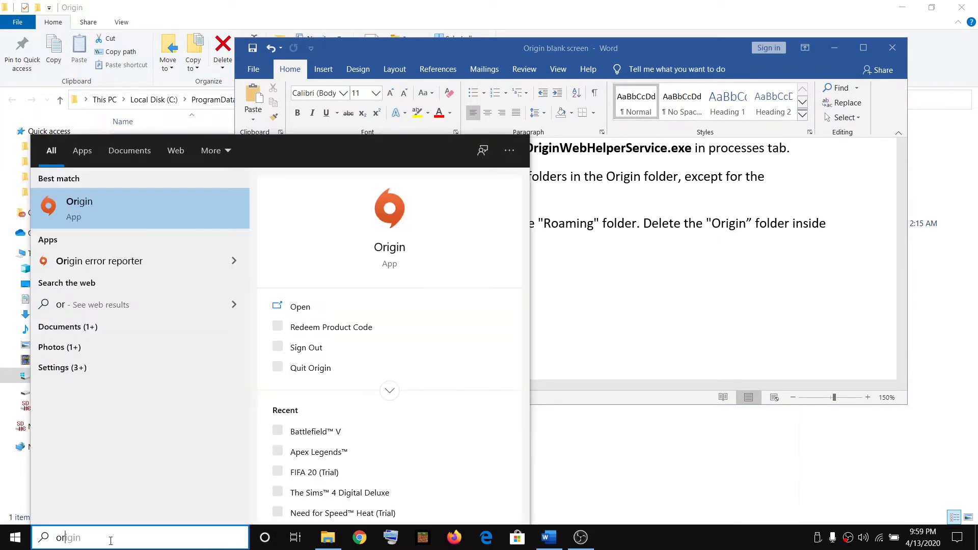
{"action": "left_click", "coordinate": [131, 224]}
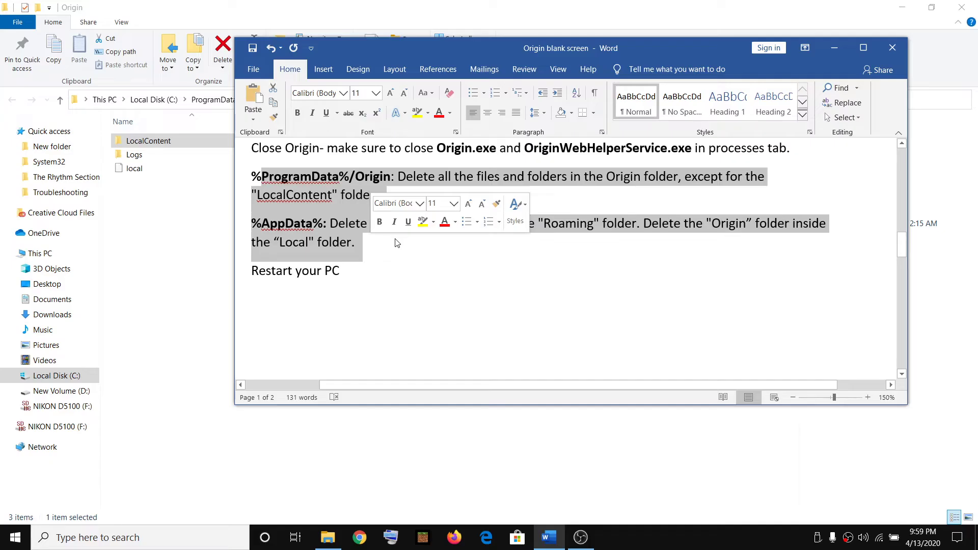
{"action": "scroll", "coordinate": [476, 261], "scroll_direction": "down", "scroll_amount": 2}
{"action": "scroll", "coordinate": [486, 261], "scroll_direction": "up", "scroll_amount": 2}
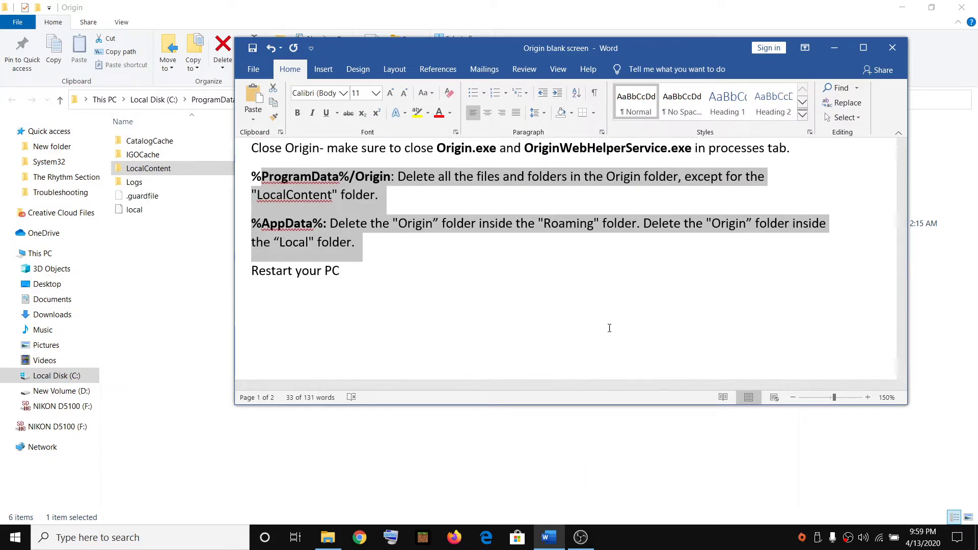
- Sign in to Origin with the account e-mail and password, ticking Keep me signed in, then reopen Origin
{"action": "left_click", "coordinate": [834, 48]}
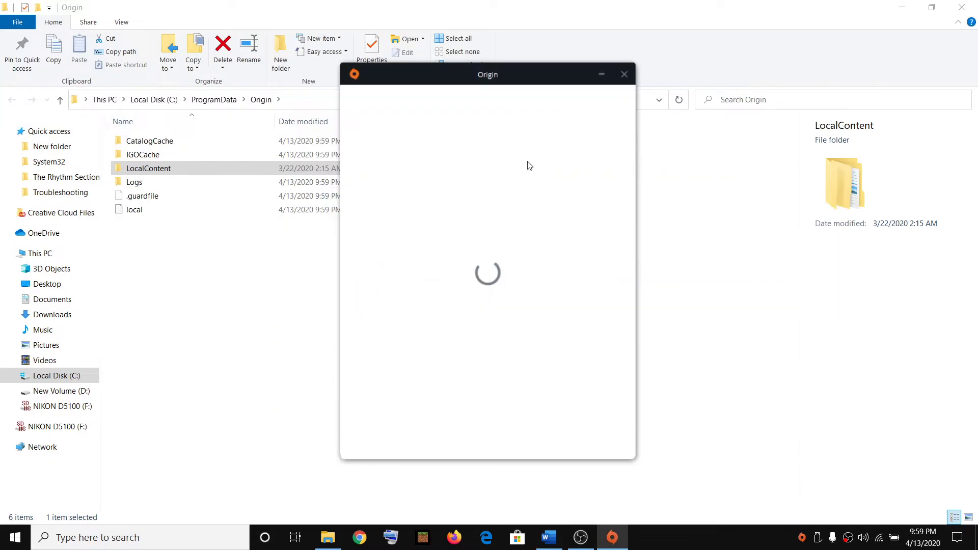
{"action": "left_click", "coordinate": [902, 7]}
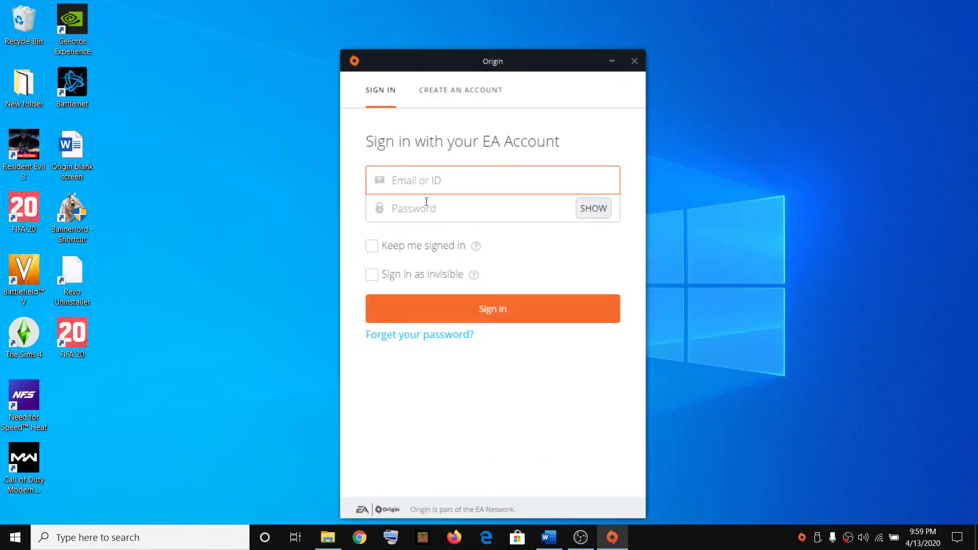
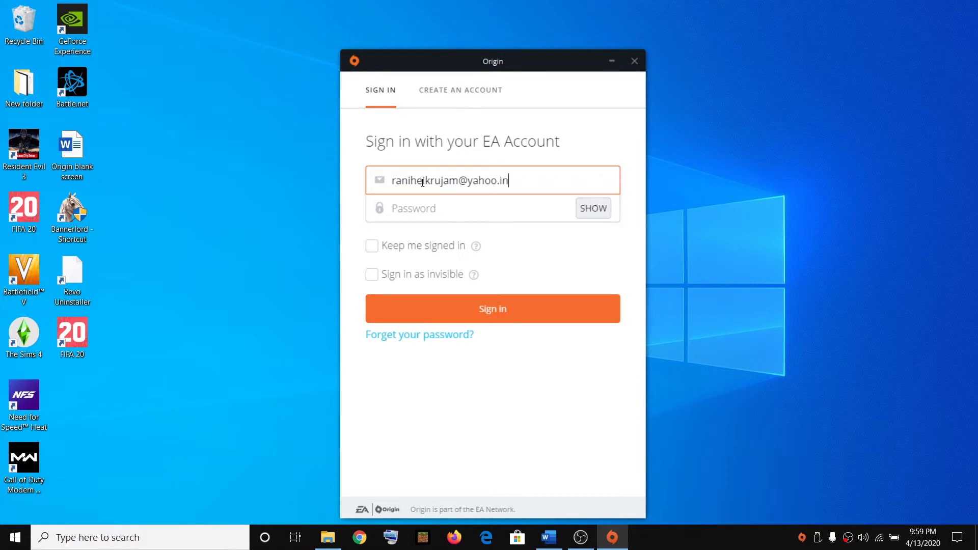
{"action": "key", "text": "Tab"}
{"action": "type", "text": "***"}
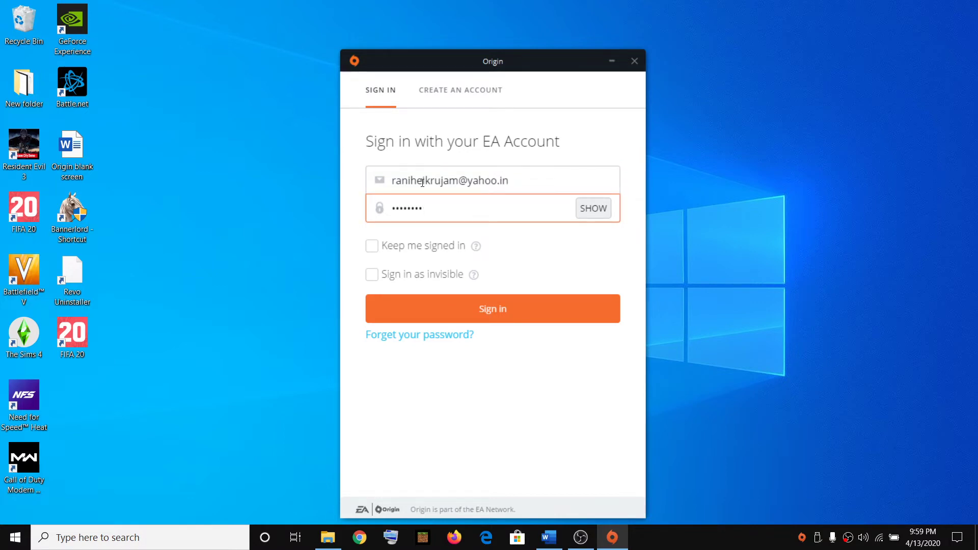
{"action": "left_click", "coordinate": [371, 245]}
{"action": "left_click", "coordinate": [476, 309]}
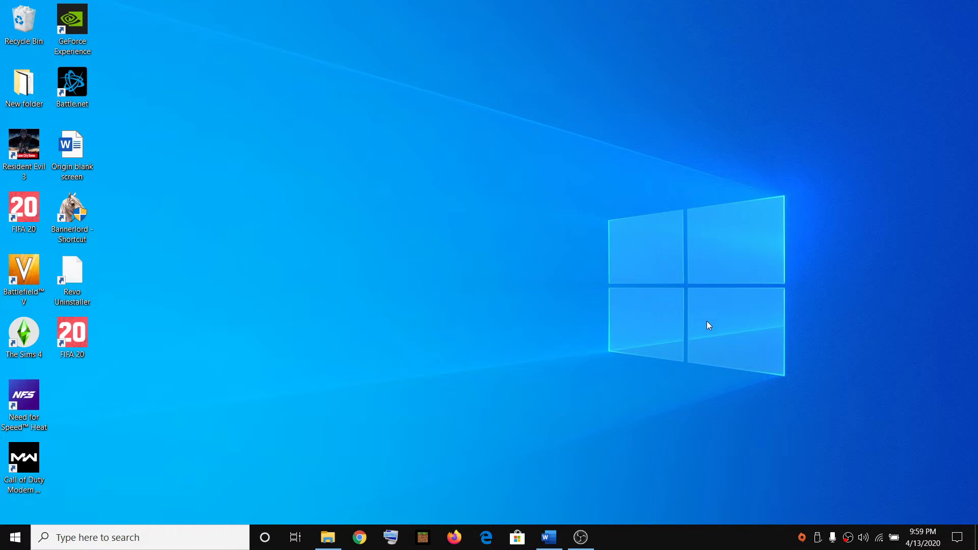
{"action": "left_click", "coordinate": [802, 537]}
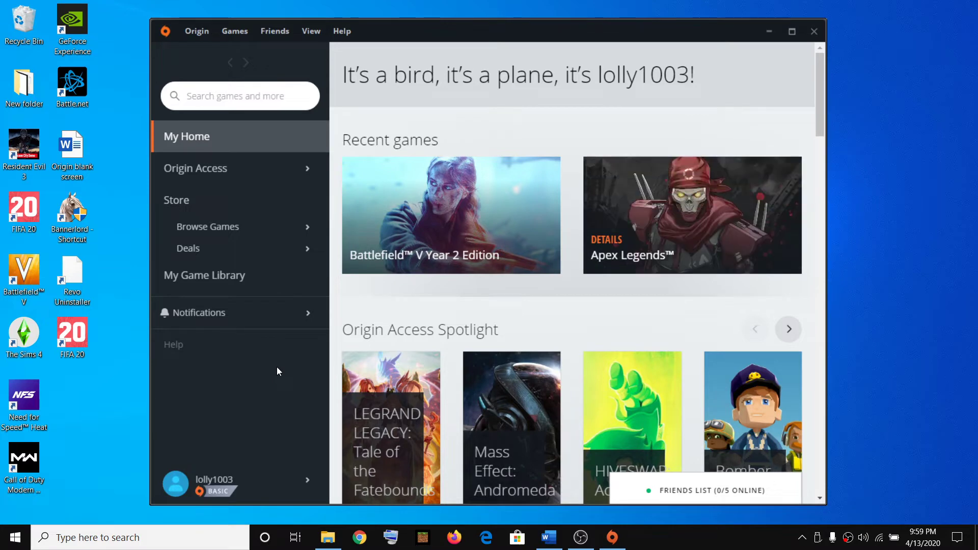
- Close Origin and highlight 'Controlled folder access' in Step 4 of the Word notes
{"action": "left_click", "coordinate": [814, 31]}
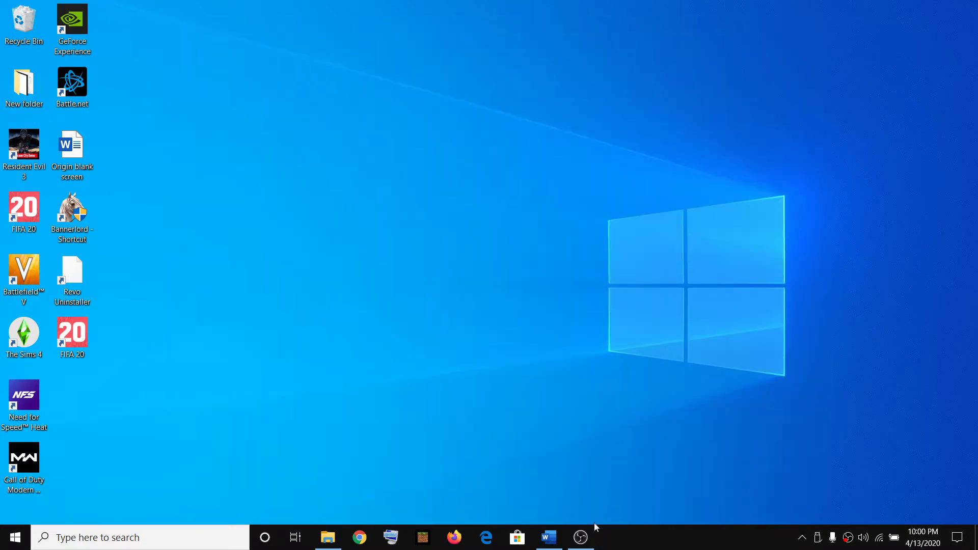
{"action": "left_click", "coordinate": [549, 536]}
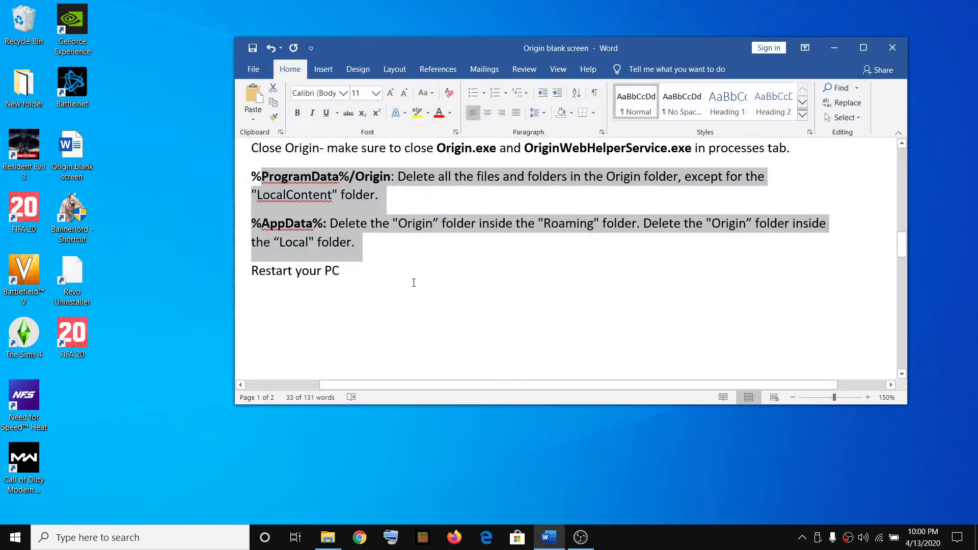
{"action": "scroll", "coordinate": [414, 283], "scroll_direction": "down", "scroll_amount": 10}
{"action": "left_click_drag", "start_coordinate": [289, 215], "coordinate": [557, 218]}
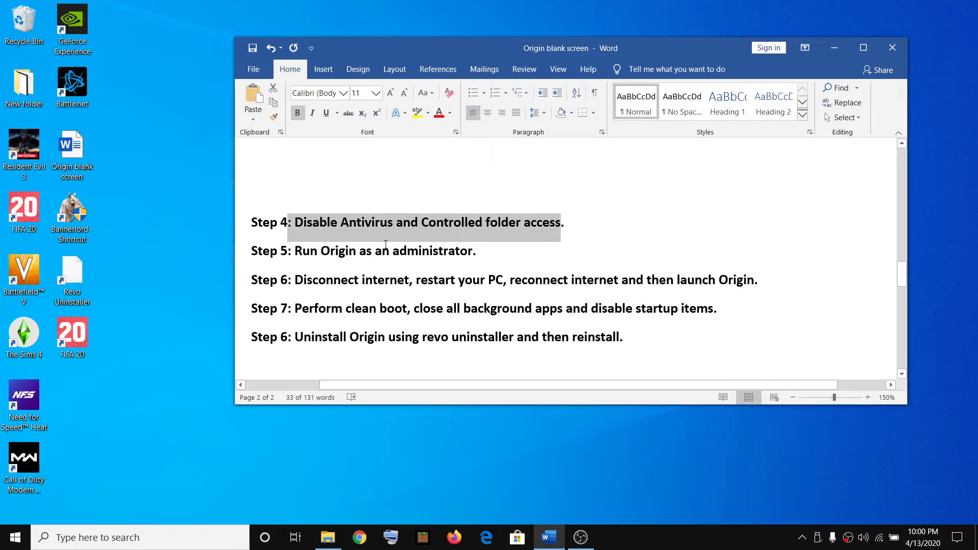
{"action": "left_click", "coordinate": [496, 247]}
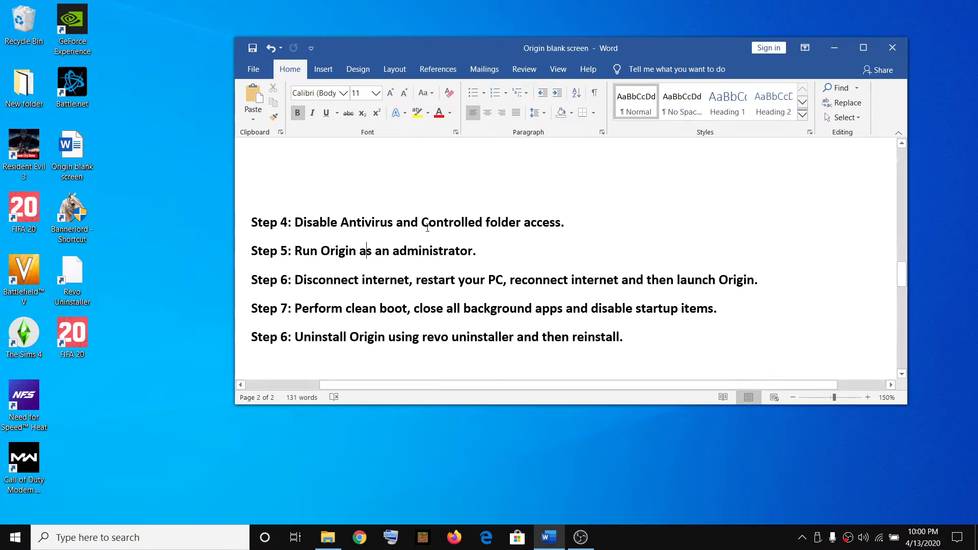
{"action": "left_click_drag", "start_coordinate": [423, 222], "coordinate": [560, 223]}
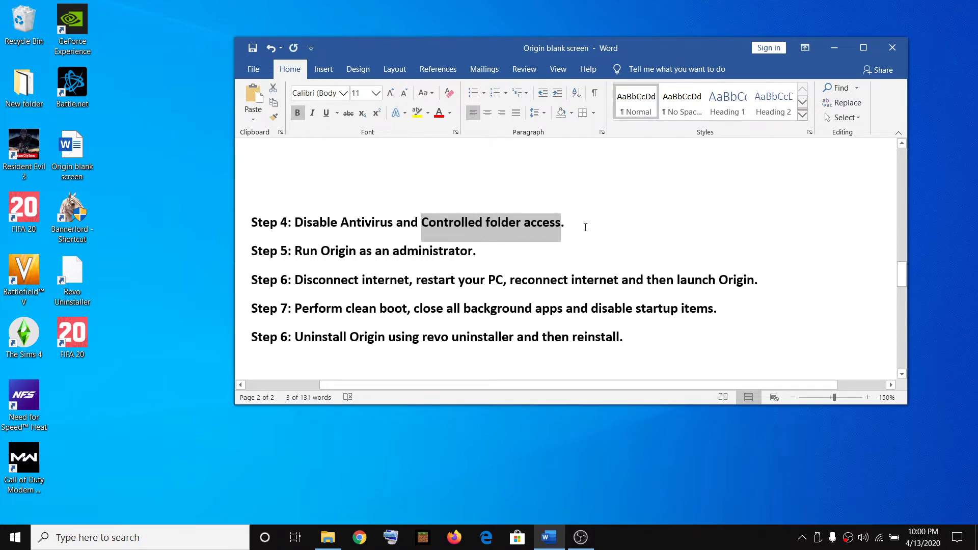
{"action": "left_click", "coordinate": [128, 542]}
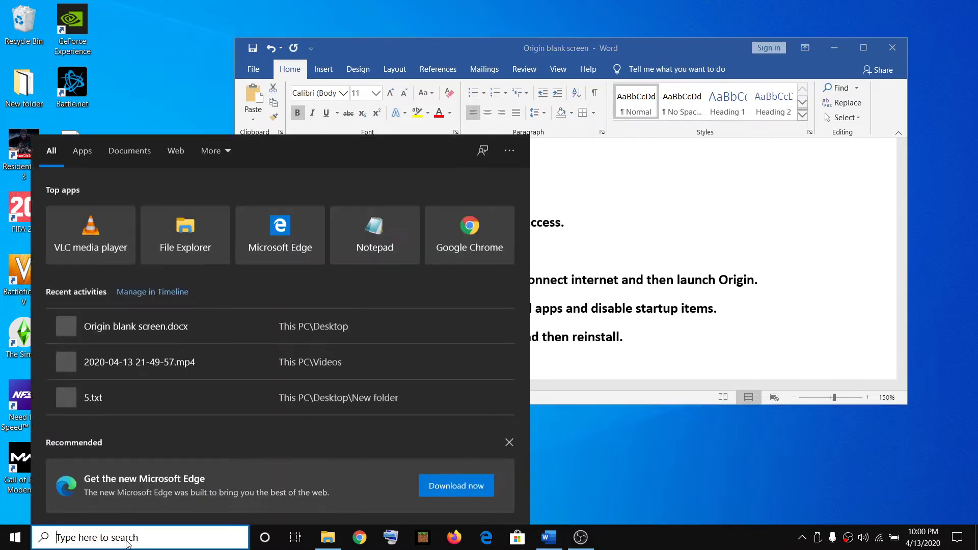
- Open Windows Security's ransomware protection settings under Virus & threat protection
{"action": "type", "text": "windows"}
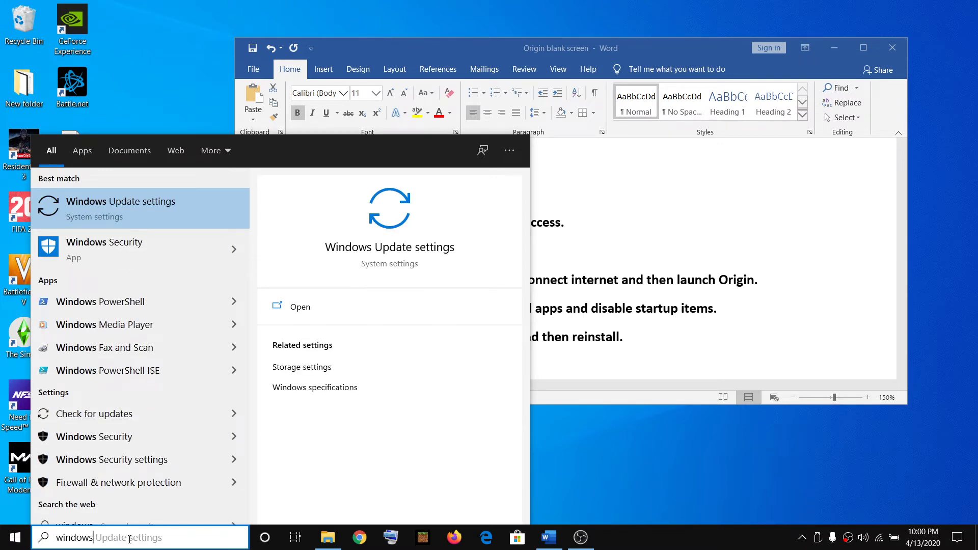
{"action": "type", "text": " secur"}
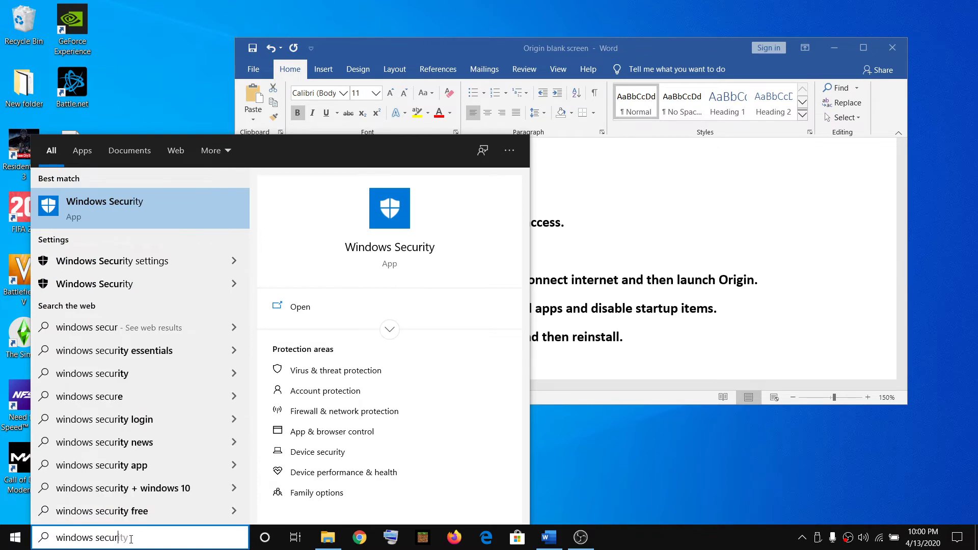
{"action": "type", "text": "ity"}
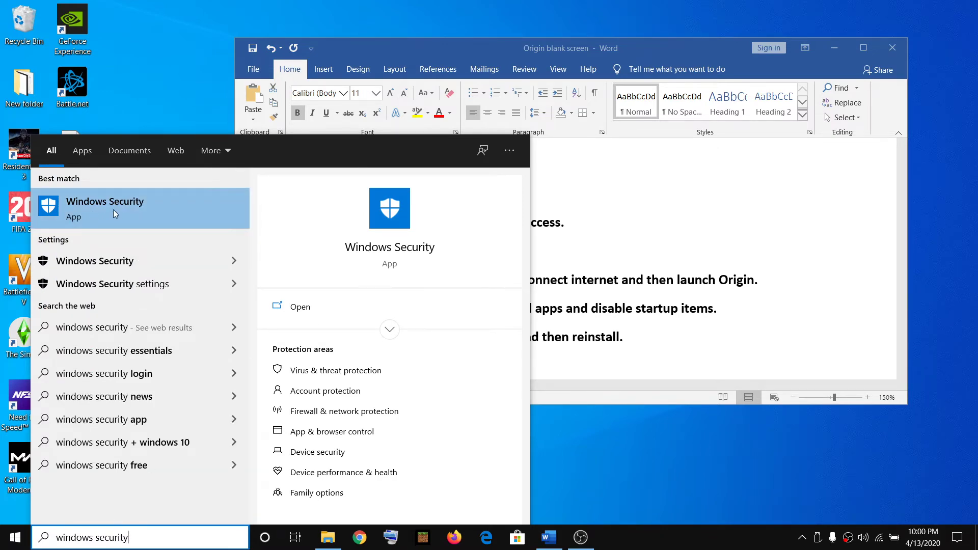
{"action": "left_click", "coordinate": [114, 209]}
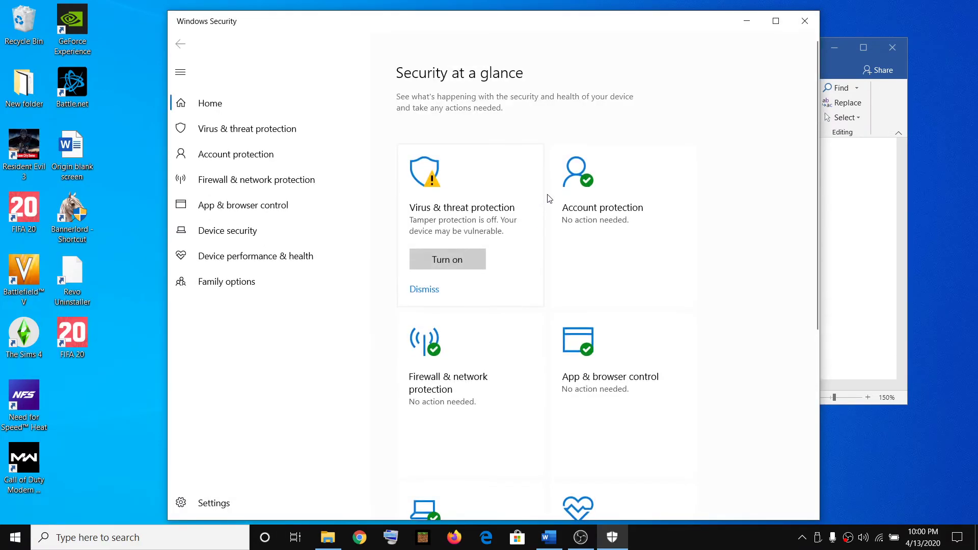
{"action": "scroll", "coordinate": [625, 260], "scroll_direction": "down", "scroll_amount": 5}
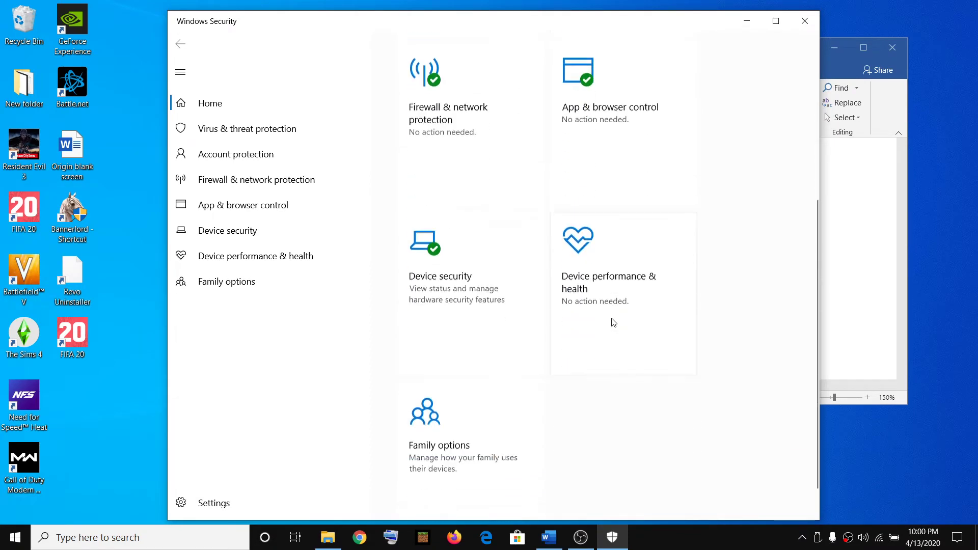
{"action": "scroll", "coordinate": [614, 322], "scroll_direction": "up", "scroll_amount": 5}
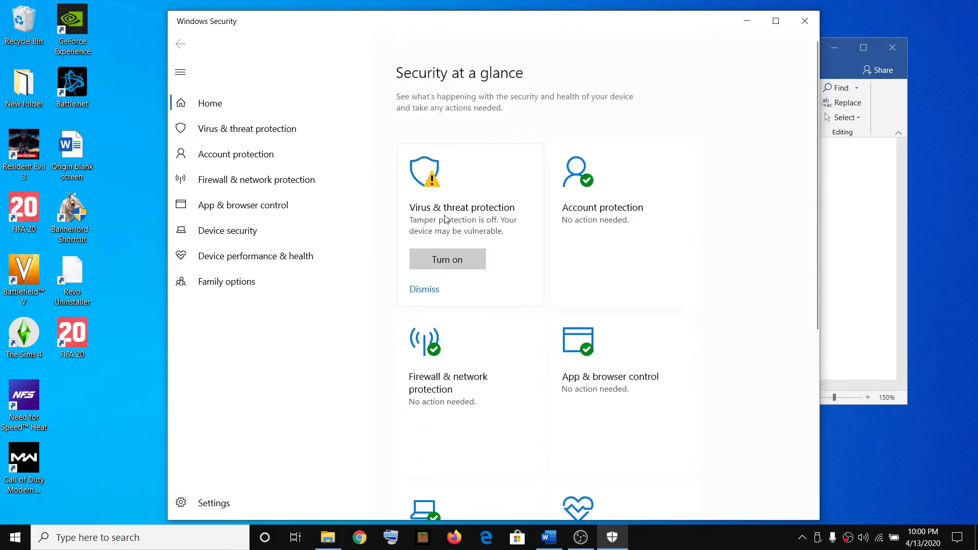
{"action": "left_click", "coordinate": [444, 219]}
{"action": "scroll", "coordinate": [530, 296], "scroll_direction": "down", "scroll_amount": 4}
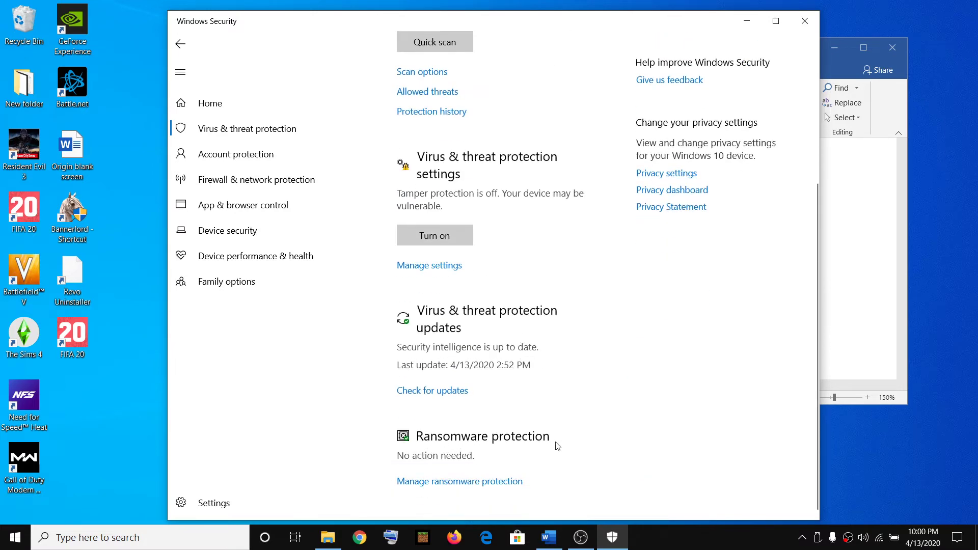
{"action": "left_click", "coordinate": [469, 482]}
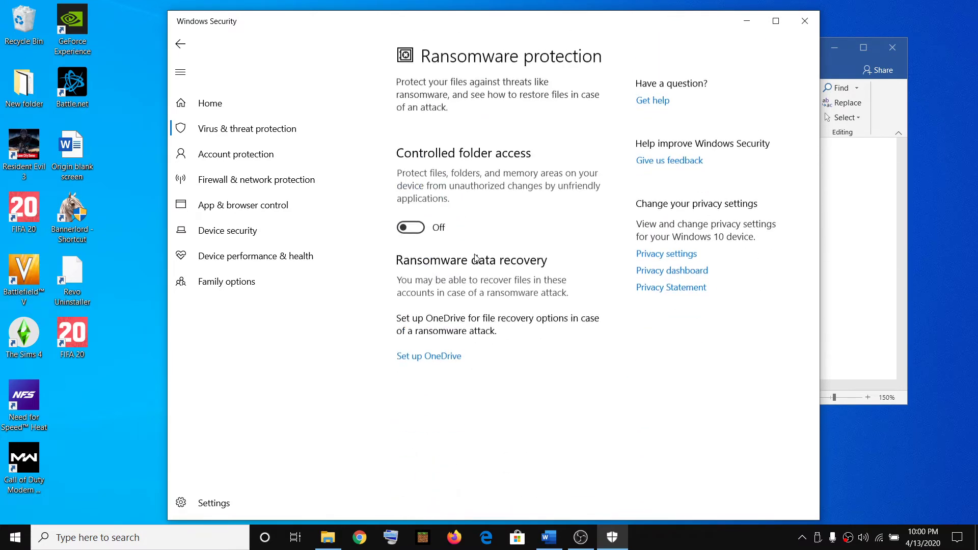
- Leave Controlled folder access switched off and close Windows Security
{"action": "left_click", "coordinate": [410, 229]}
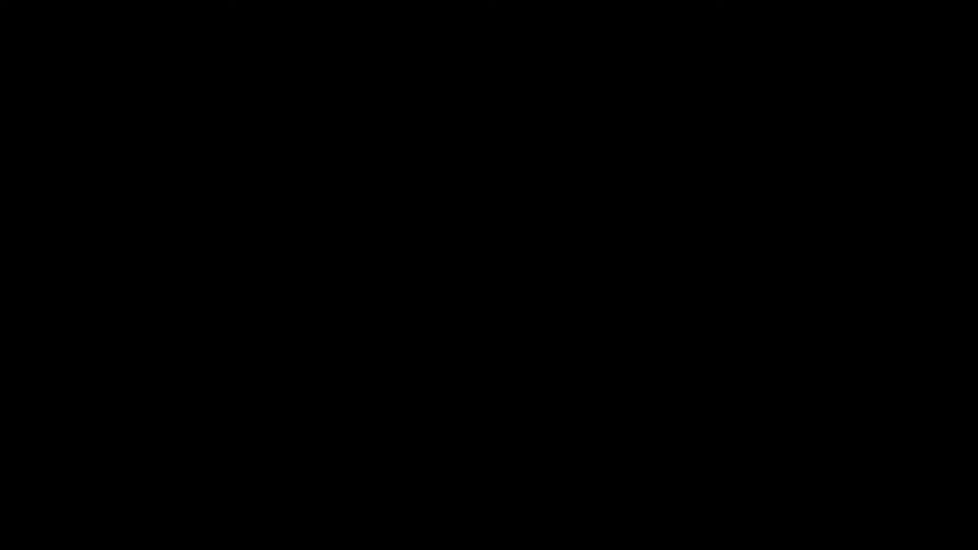
{"action": "key", "text": "alt+y"}
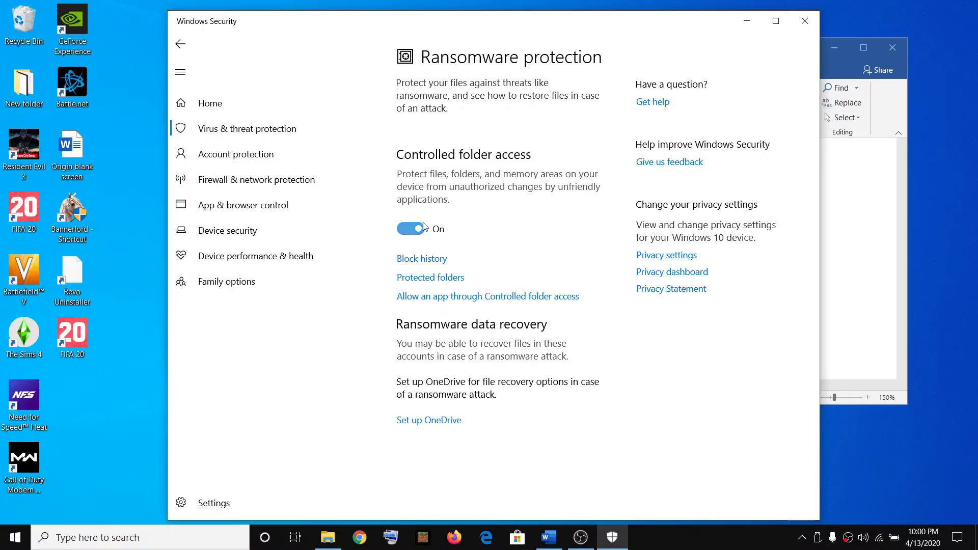
{"action": "left_click", "coordinate": [406, 232]}
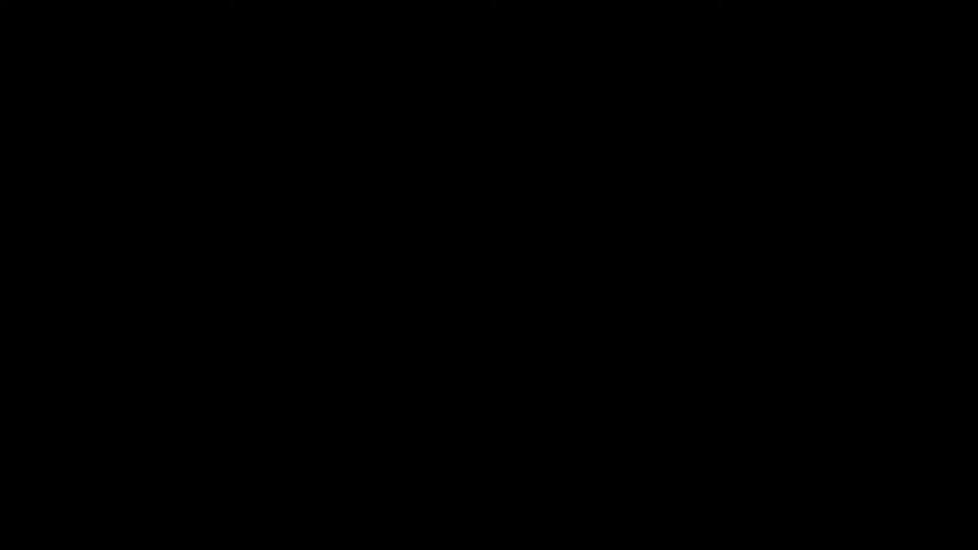
{"action": "key", "text": "alt+y"}
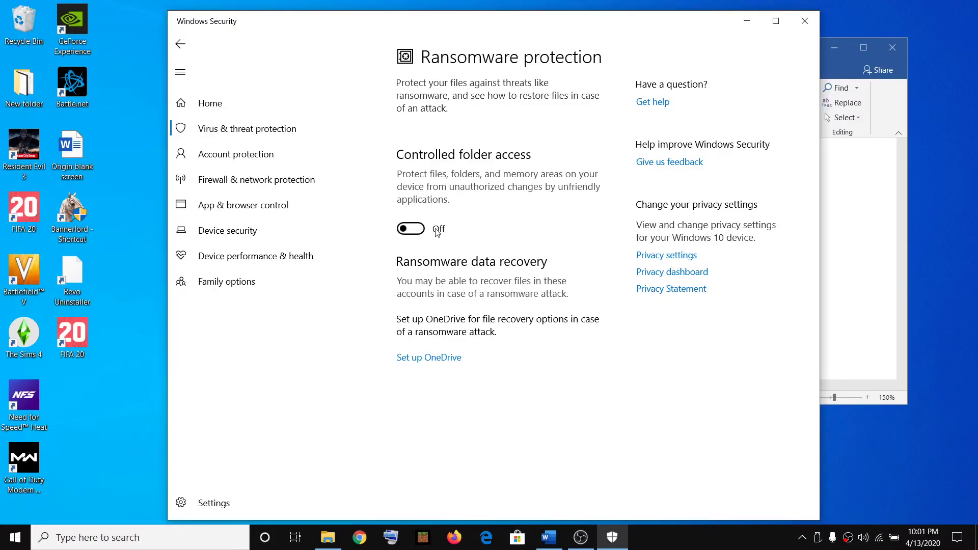
{"action": "left_click", "coordinate": [804, 21]}
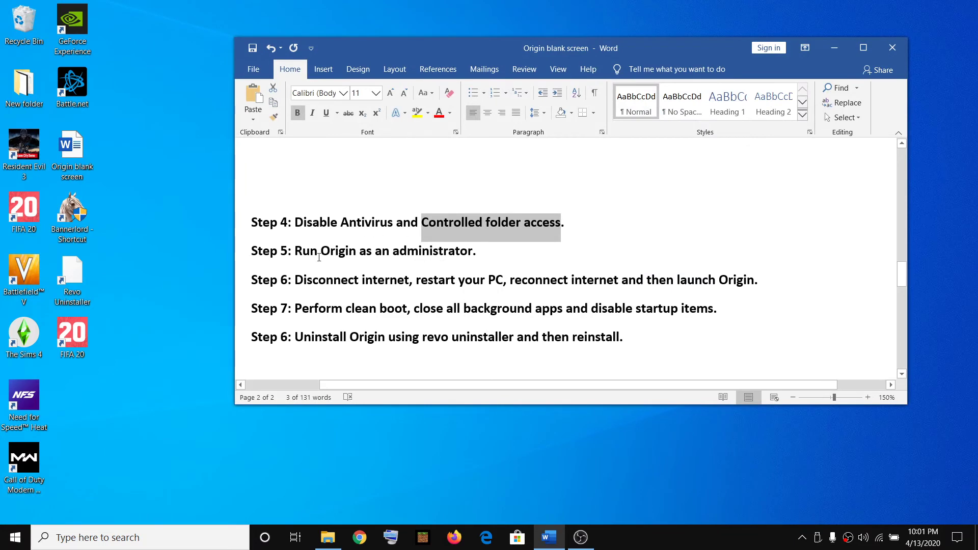
- Search for 'origin' and show the options for the Origin best match
{"action": "left_click_drag", "start_coordinate": [320, 249], "coordinate": [515, 257]}
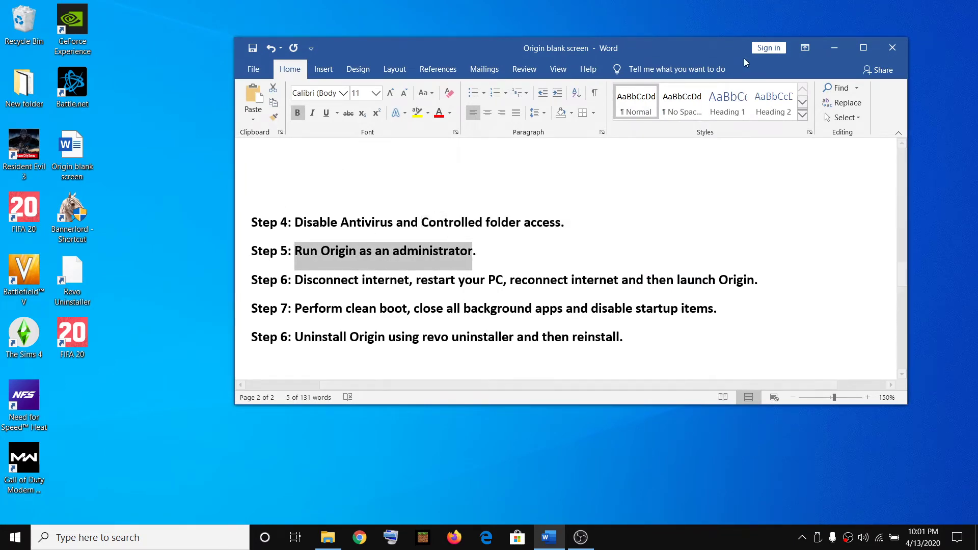
{"action": "left_click", "coordinate": [825, 51]}
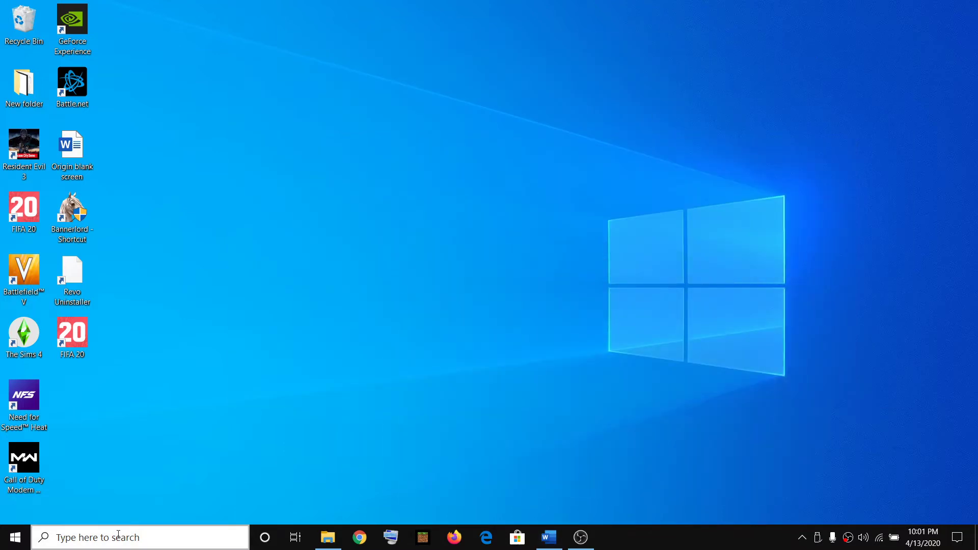
{"action": "left_click", "coordinate": [116, 536]}
{"action": "type", "text": "origin"}
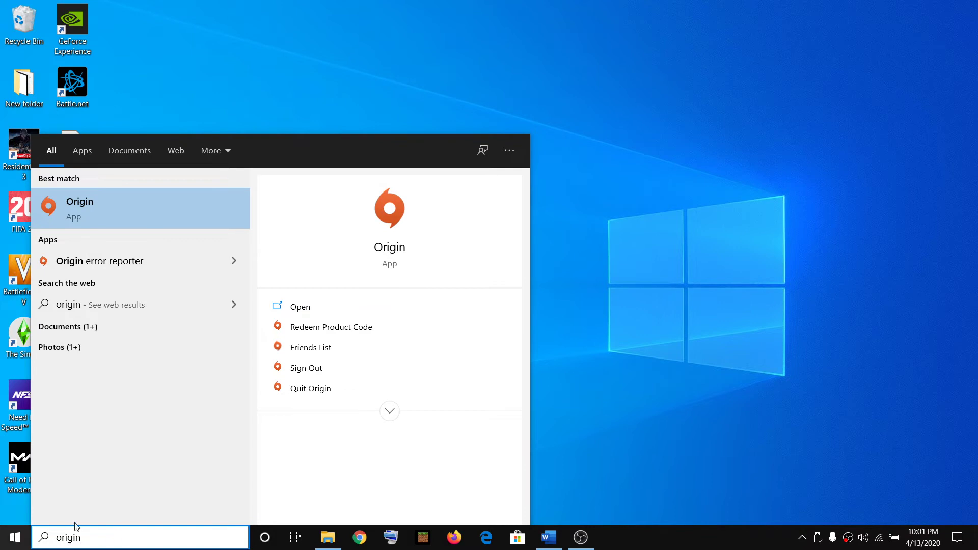
{"action": "left_click", "coordinate": [232, 102]}
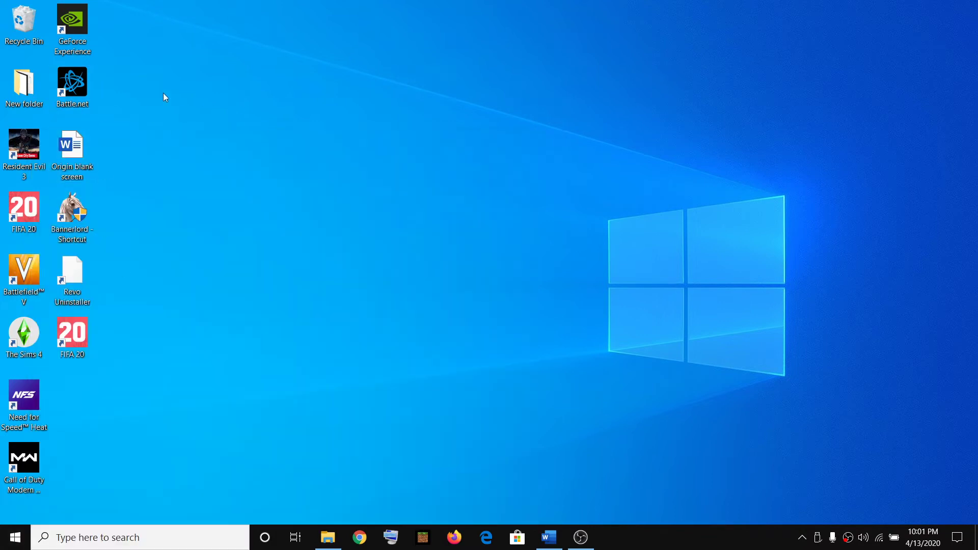
{"action": "left_click", "coordinate": [91, 545]}
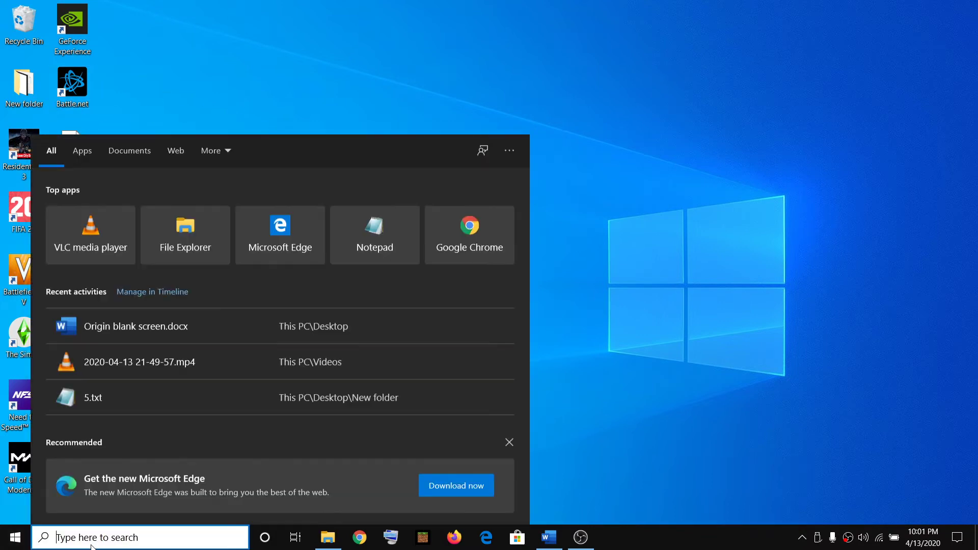
{"action": "type", "text": "origin"}
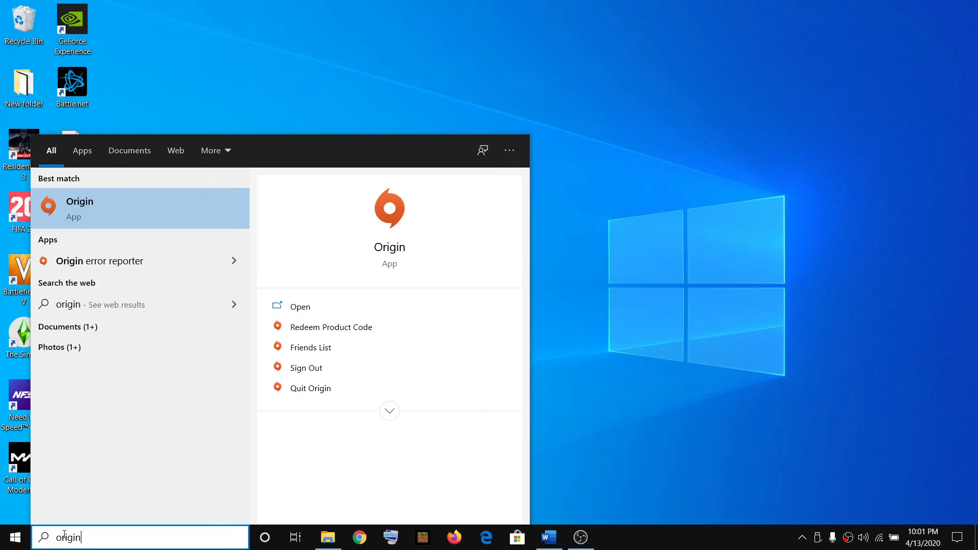
{"action": "right_click", "coordinate": [90, 207]}
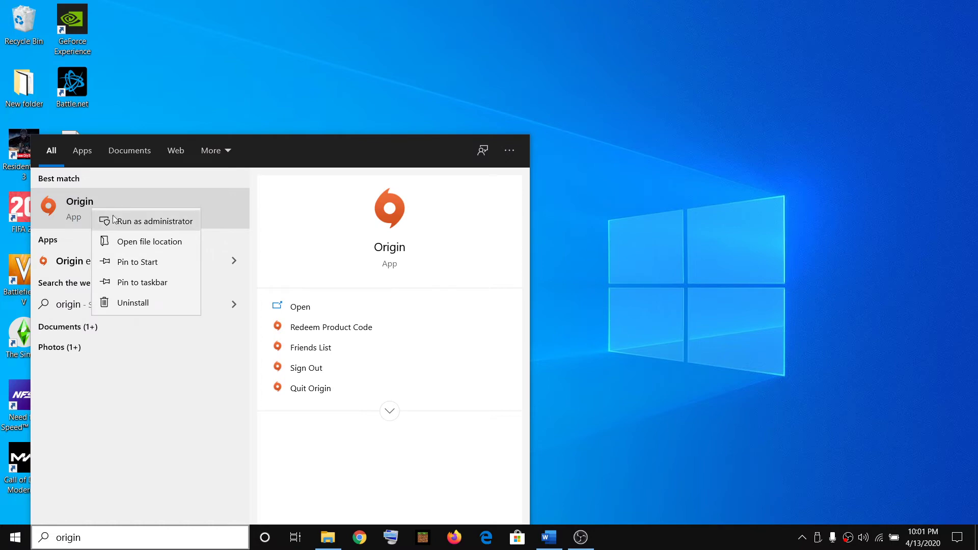
- Tick 'Run this program as an administrator' in the Origin shortcut's Compatibility properties and apply it
{"action": "left_click", "coordinate": [141, 243]}
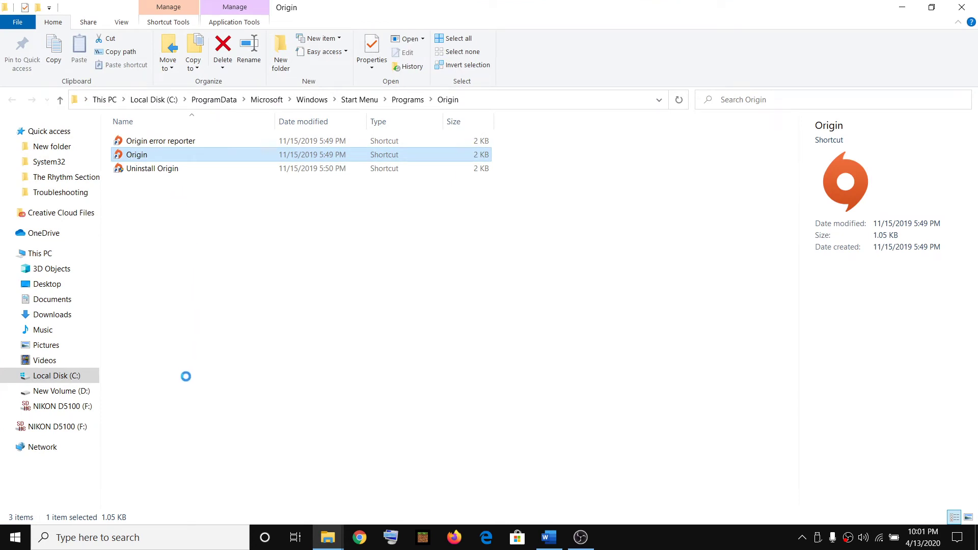
{"action": "key", "text": "shift+F10"}
{"action": "left_click", "coordinate": [178, 501]}
{"action": "left_click_drag", "start_coordinate": [277, 164], "coordinate": [392, 135]}
{"action": "left_click", "coordinate": [448, 165]}
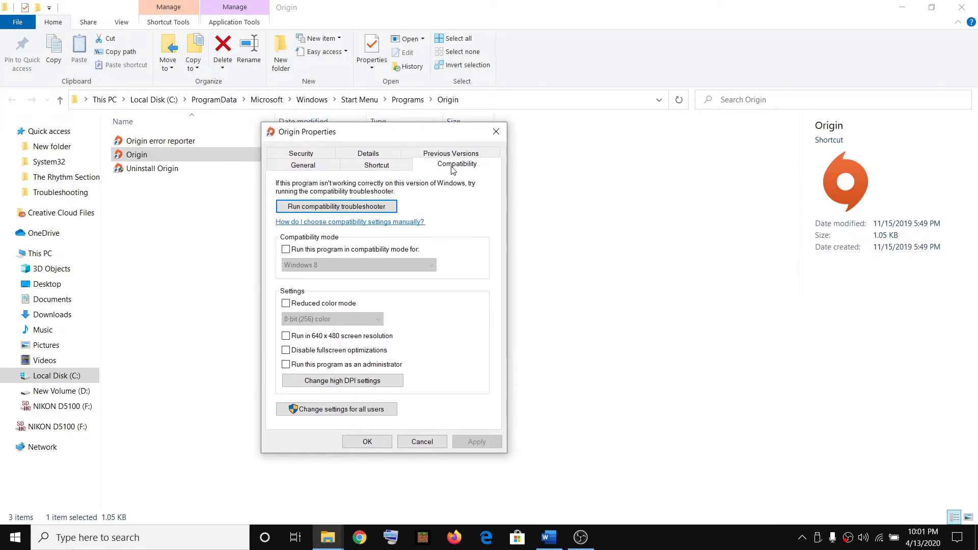
{"action": "left_click", "coordinate": [286, 364]}
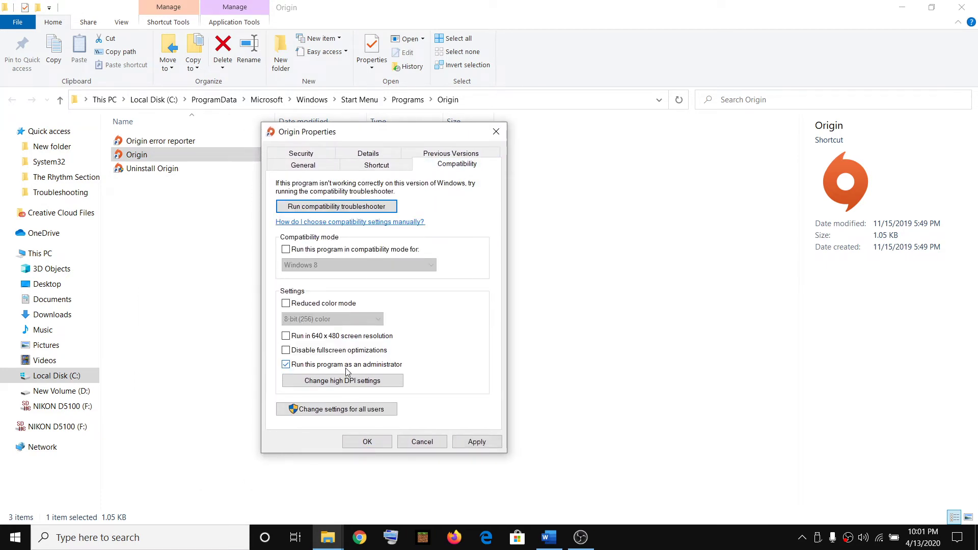
{"action": "left_click", "coordinate": [482, 441]}
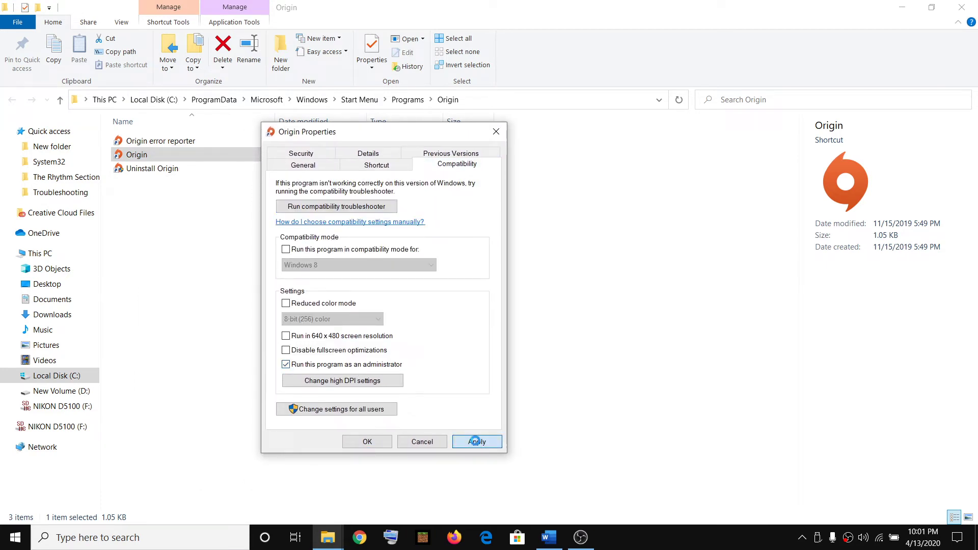
{"action": "left_click", "coordinate": [374, 443]}
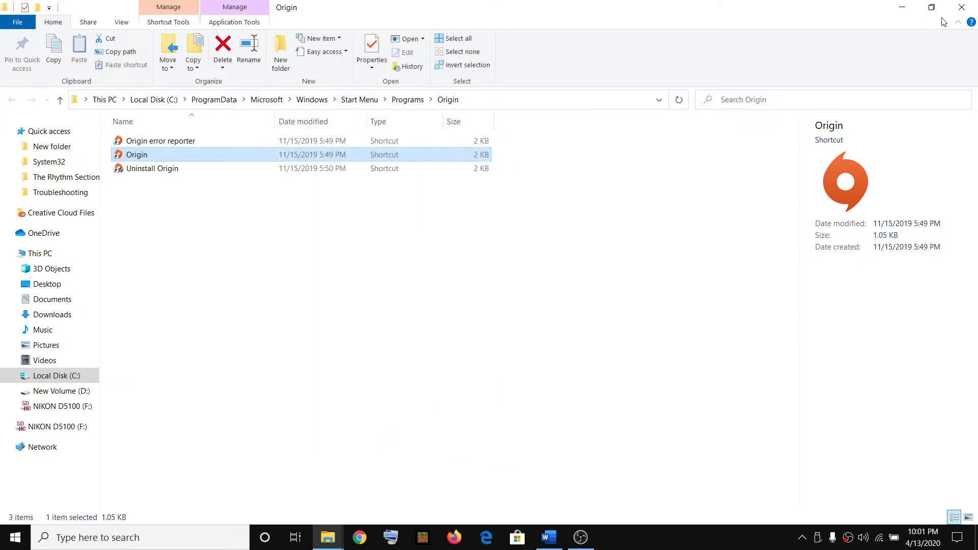
{"action": "key", "text": "super+d"}
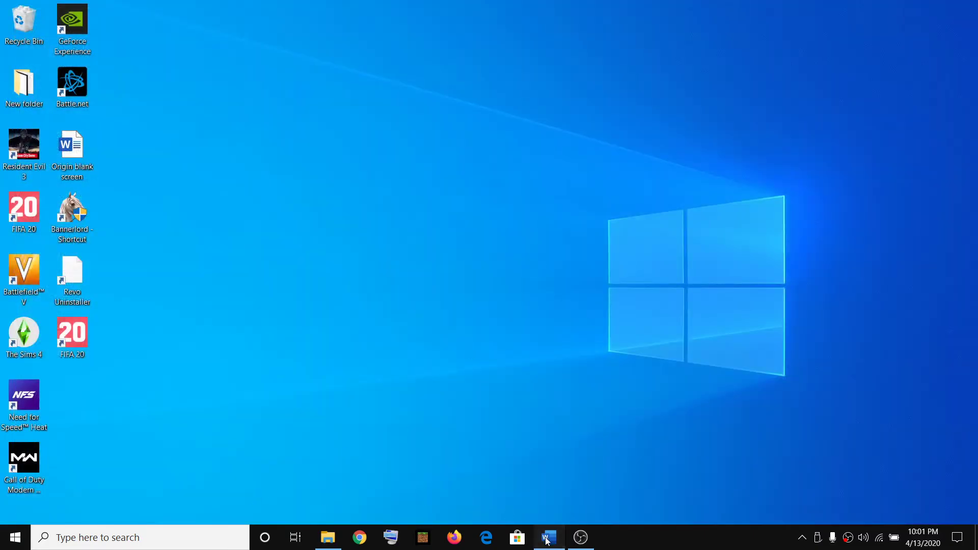
- Highlight Step 6's disconnect internet text and disconnect from the Wi-Fi network
{"action": "left_click", "coordinate": [549, 537]}
{"action": "scroll", "coordinate": [351, 301], "scroll_direction": "down", "scroll_amount": 1}
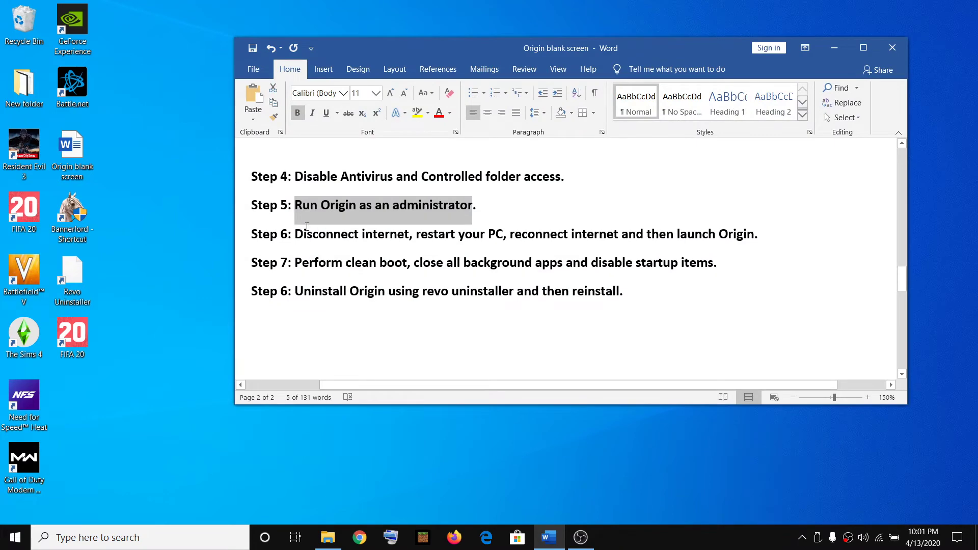
{"action": "left_click_drag", "start_coordinate": [294, 233], "coordinate": [416, 235]}
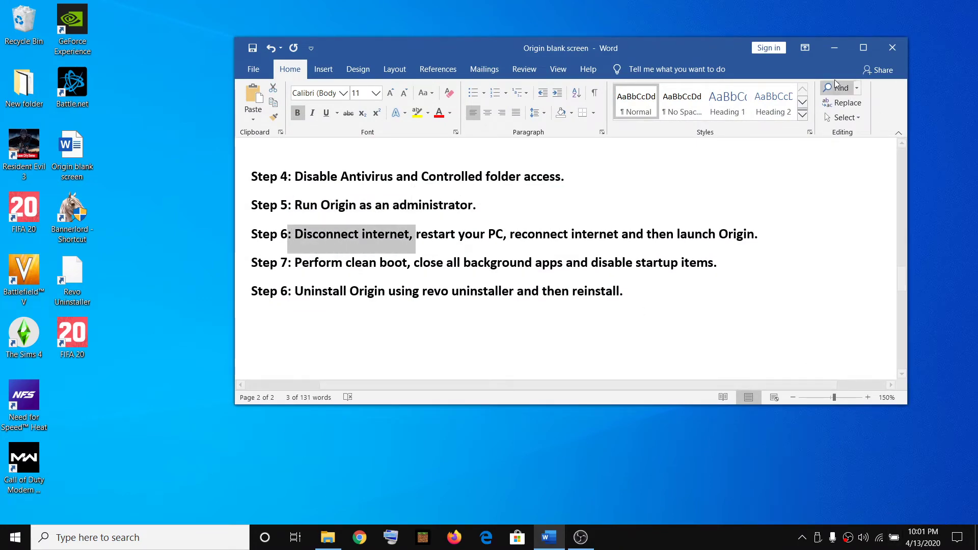
{"action": "left_click", "coordinate": [834, 48]}
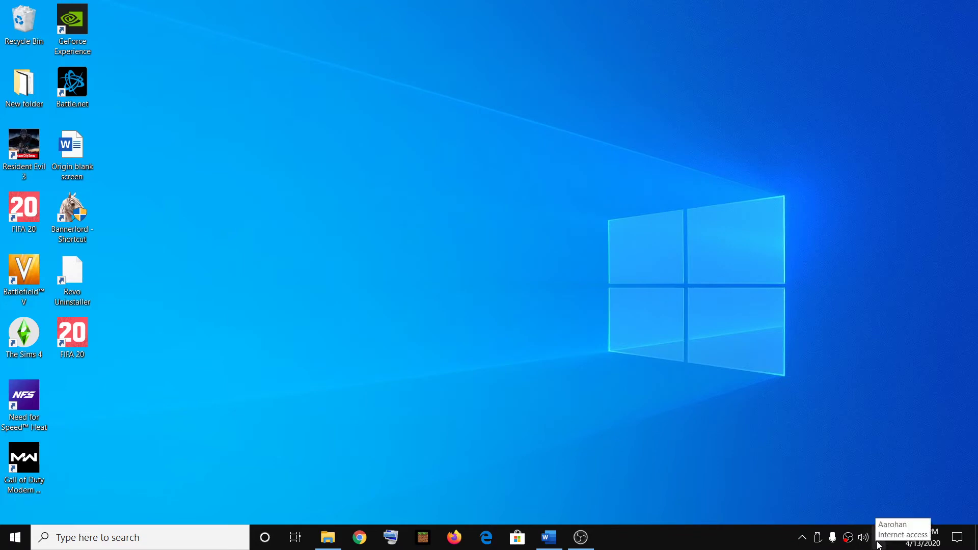
{"action": "left_click", "coordinate": [878, 544]}
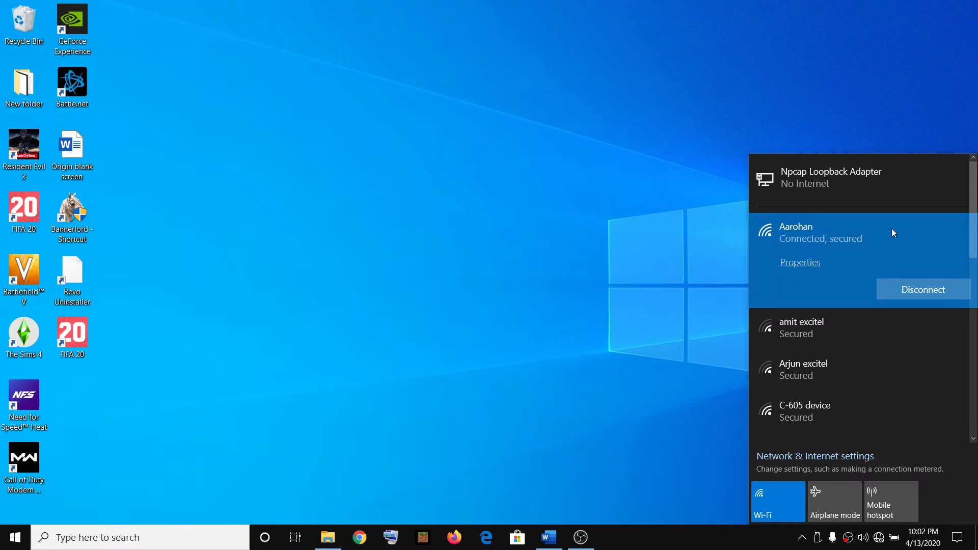
{"action": "left_click", "coordinate": [887, 283]}
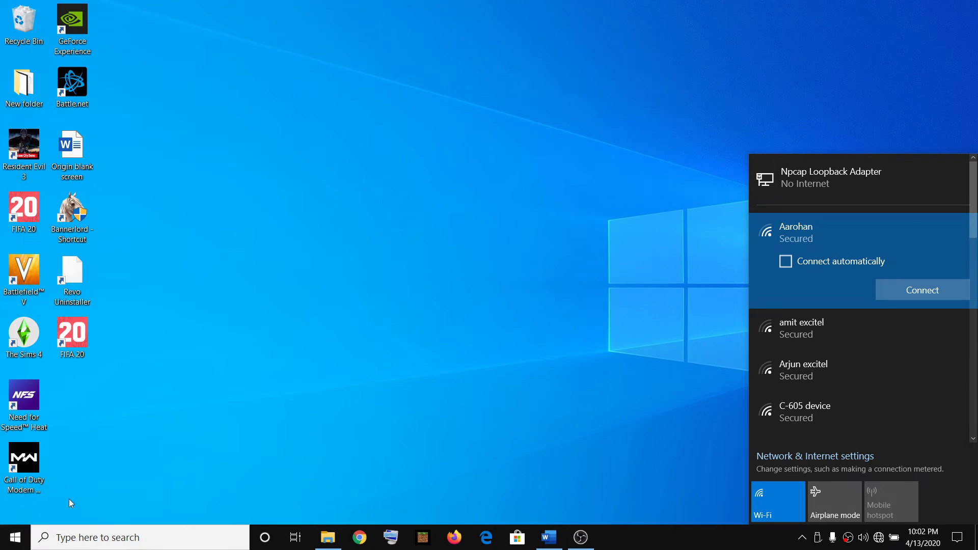
- Reconnect to the Wi-Fi network after checking the Start menu's power options
{"action": "left_click", "coordinate": [14, 537]}
{"action": "left_click", "coordinate": [15, 511]}
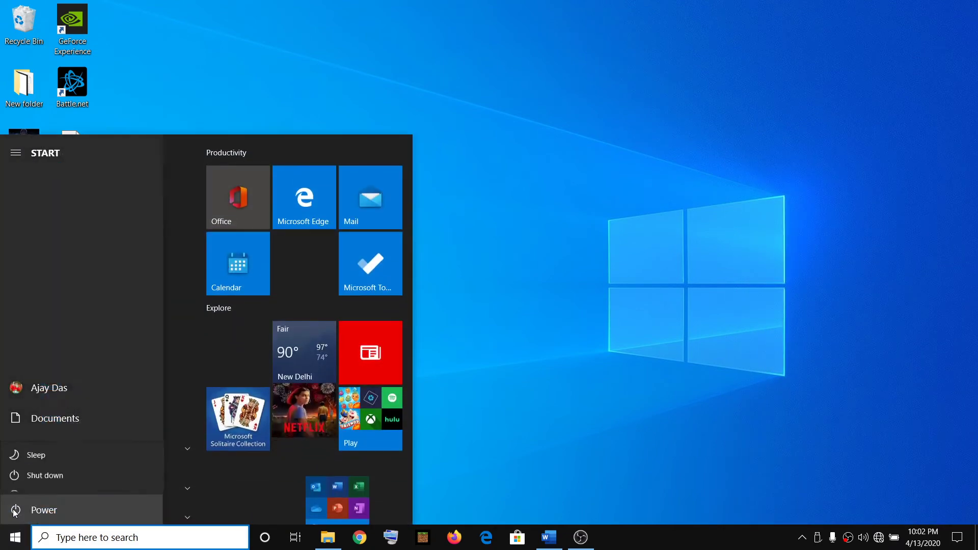
{"action": "key", "text": "Escape"}
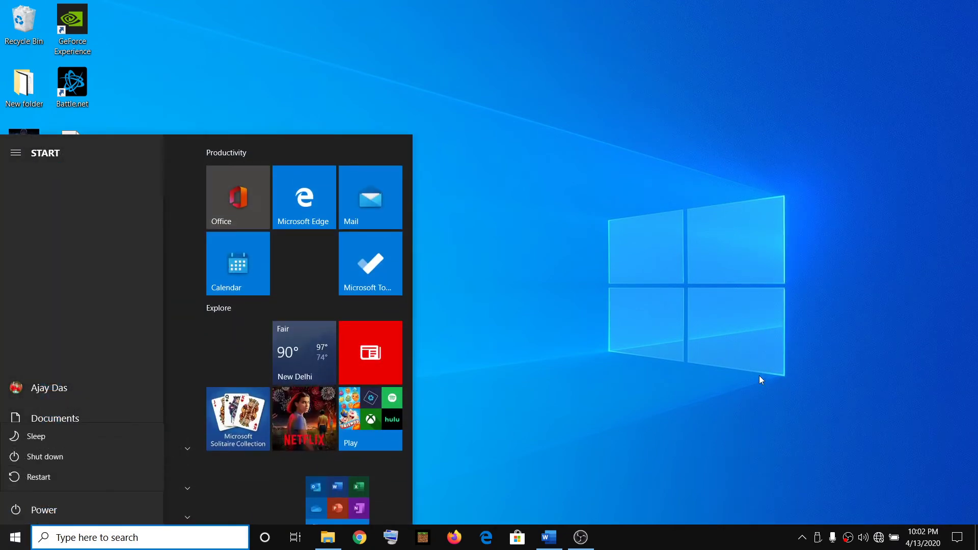
{"action": "left_click", "coordinate": [572, 330]}
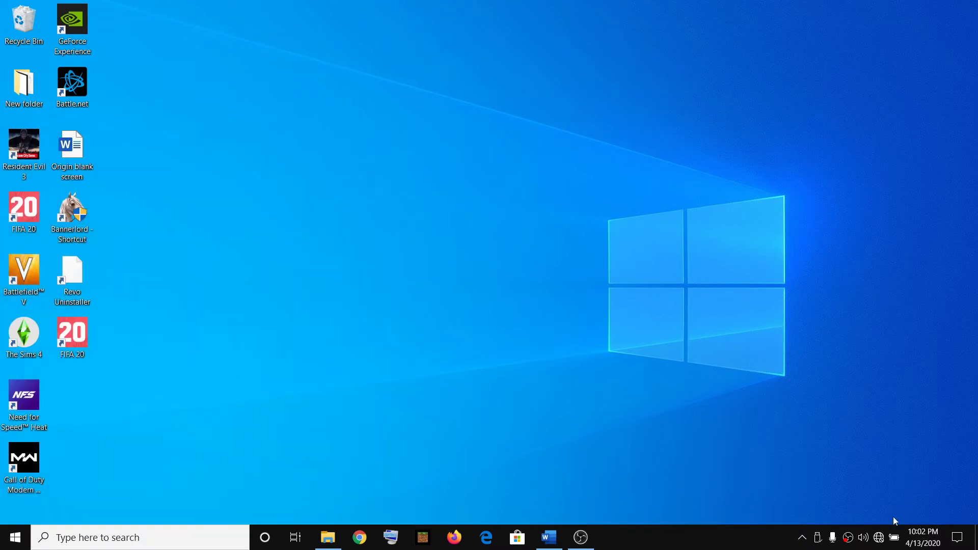
{"action": "left_click", "coordinate": [879, 537]}
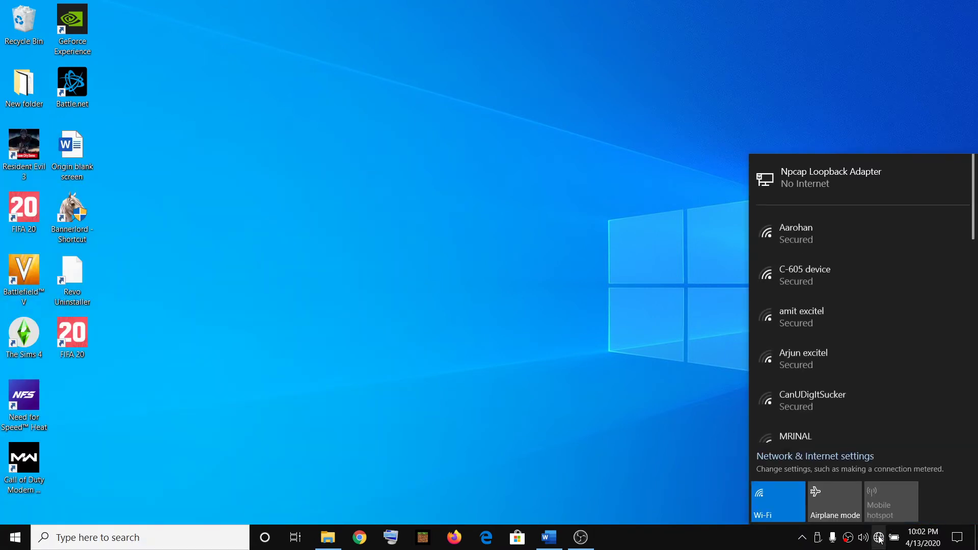
{"action": "left_click", "coordinate": [879, 541]}
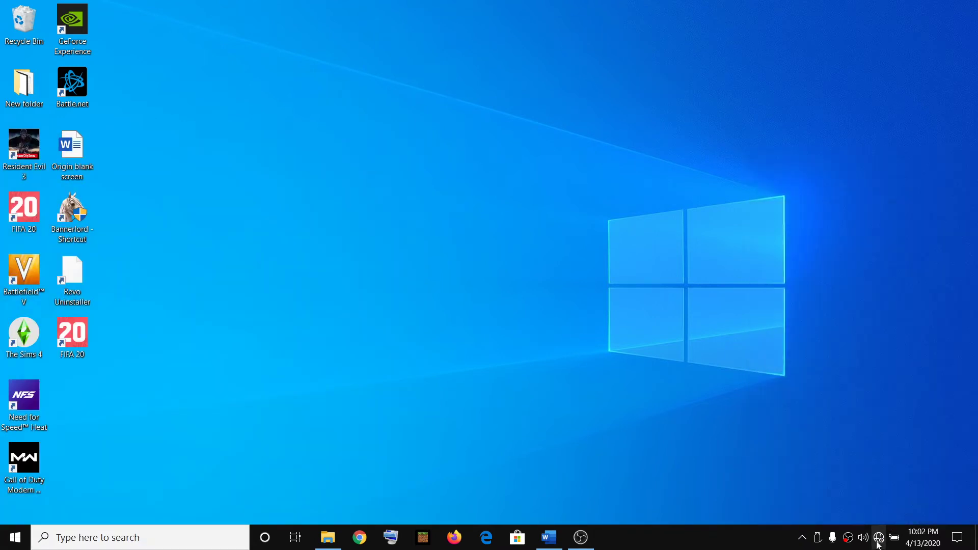
{"action": "left_click", "coordinate": [878, 543]}
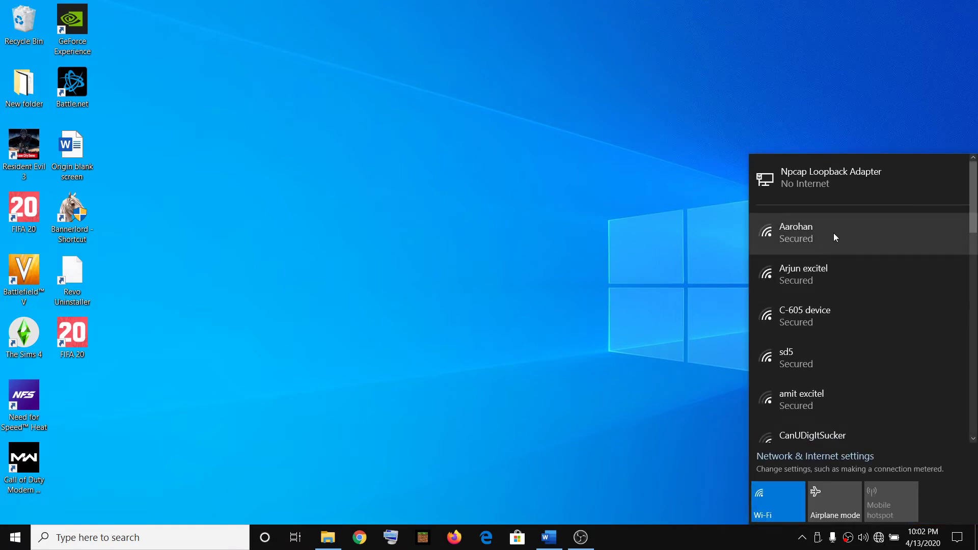
{"action": "left_click", "coordinate": [825, 234]}
{"action": "left_click", "coordinate": [819, 262]}
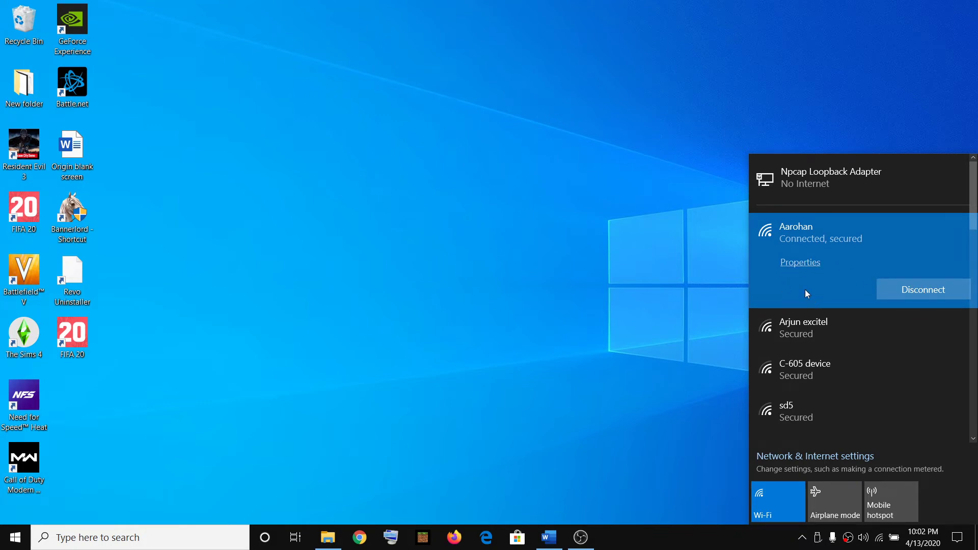
{"action": "left_click", "coordinate": [511, 303]}
- Highlight 'Perform clean boot' in Step 7 and enter msconfig in the Run dialog
{"action": "left_click", "coordinate": [548, 539]}
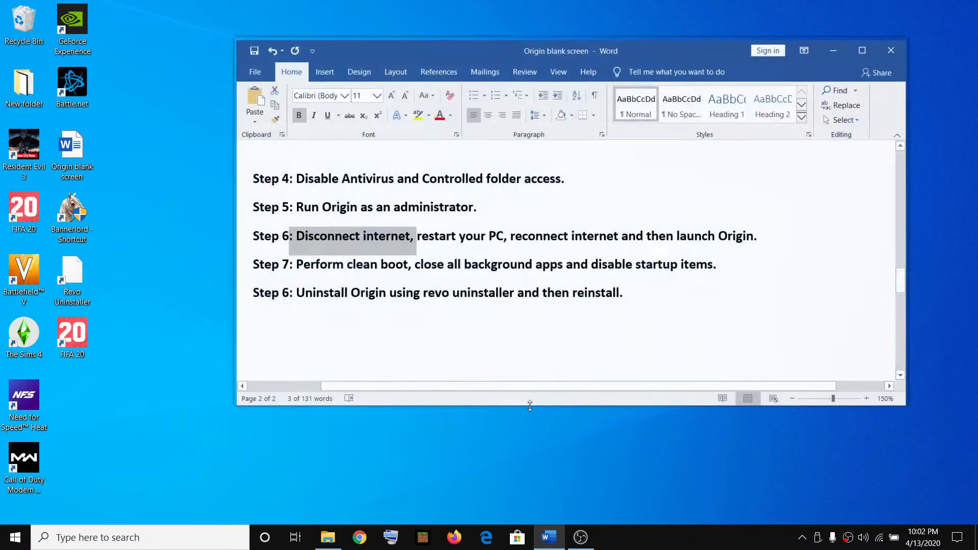
{"action": "left_click_drag", "start_coordinate": [294, 263], "coordinate": [407, 265]}
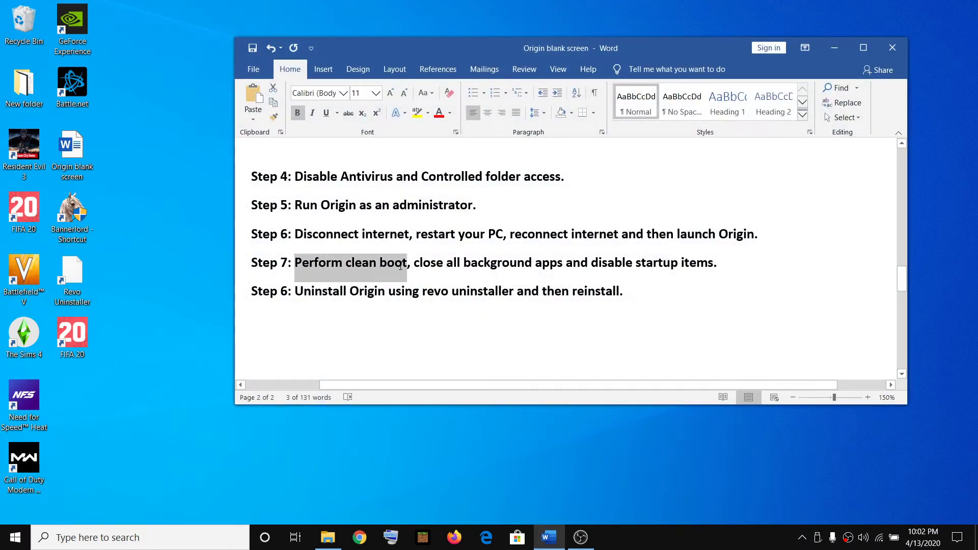
{"action": "left_click", "coordinate": [117, 543]}
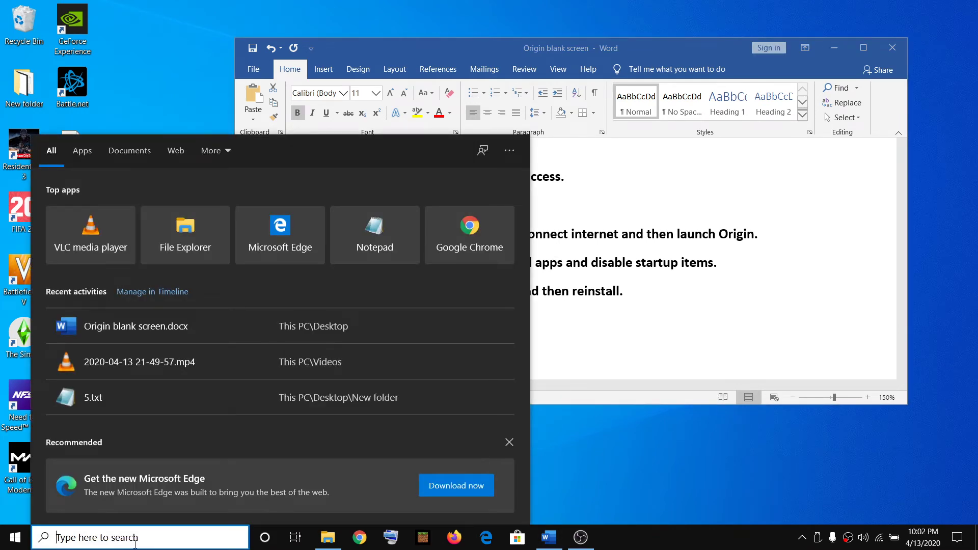
{"action": "type", "text": "run"}
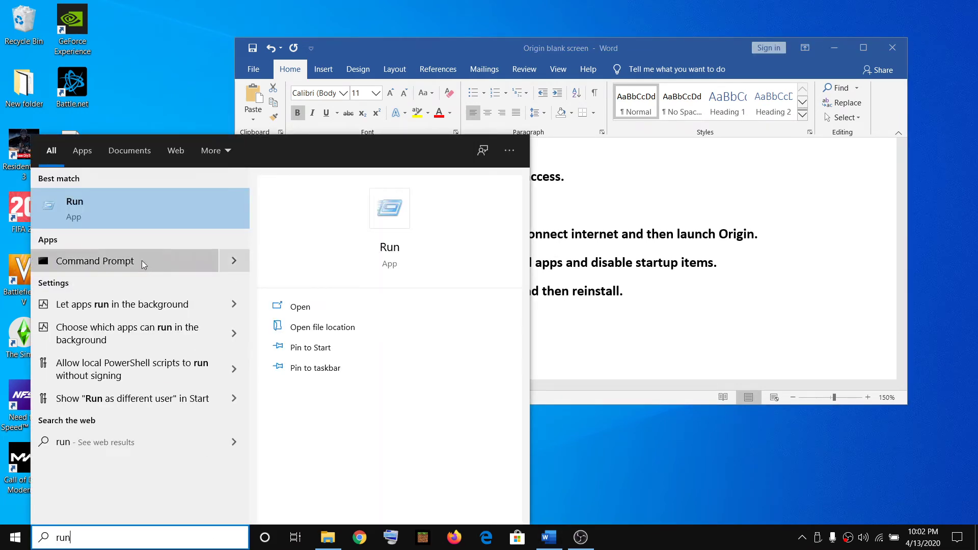
{"action": "left_click", "coordinate": [117, 202]}
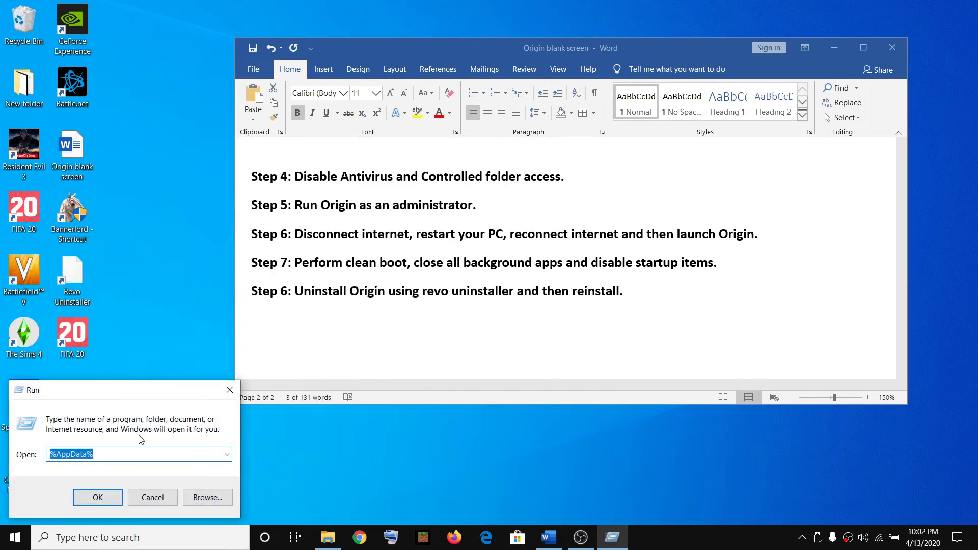
{"action": "left_click", "coordinate": [228, 390]}
{"action": "right_click", "coordinate": [15, 537]}
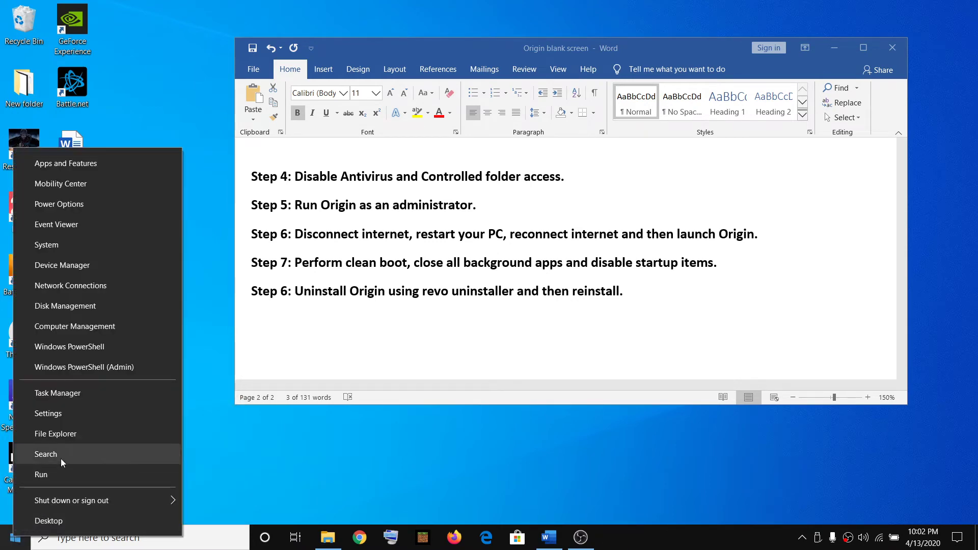
{"action": "left_click", "coordinate": [39, 477]}
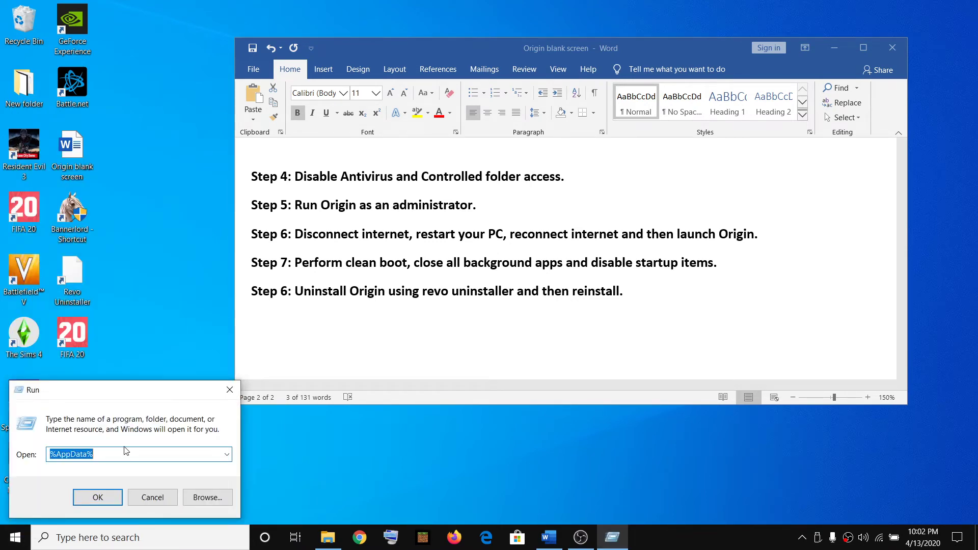
{"action": "type", "text": "msc"}
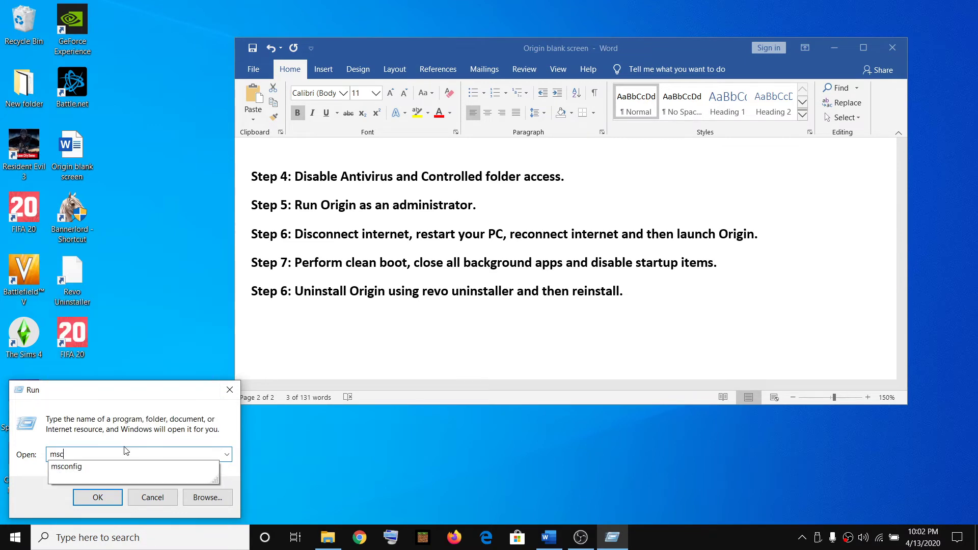
{"action": "type", "text": "onfig"}
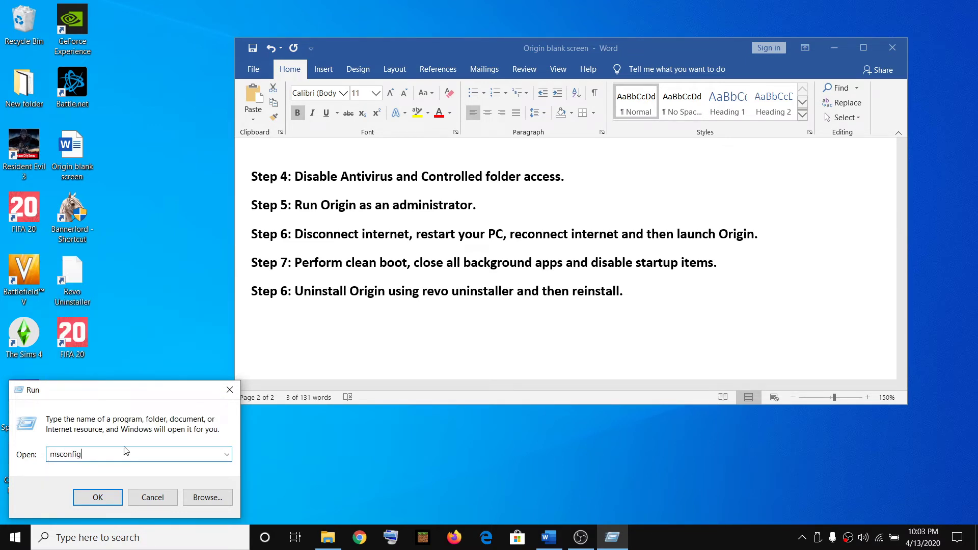
{"action": "double_click", "coordinate": [83, 454]}
- Disable and apply all non-Microsoft services in System Configuration, then close it without restarting
{"action": "left_click", "coordinate": [97, 497]}
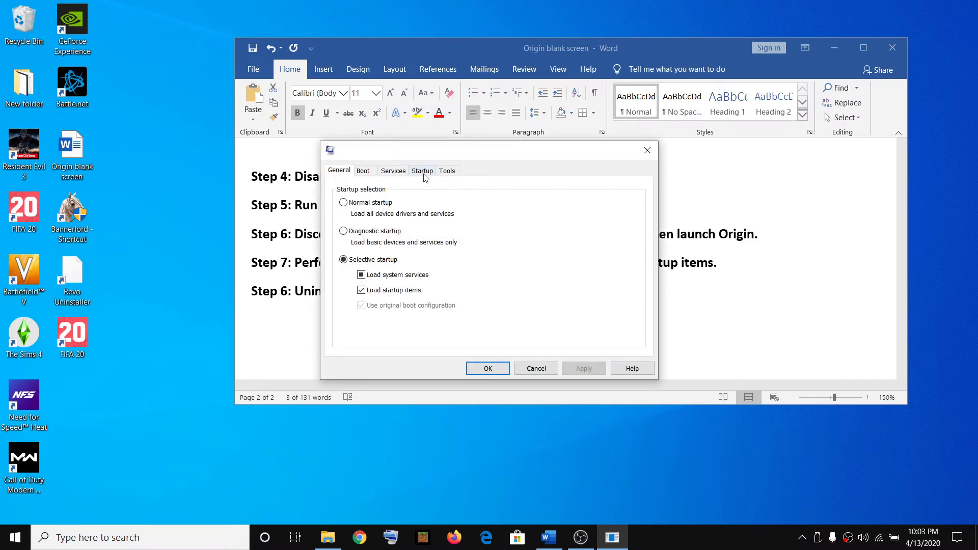
{"action": "left_click", "coordinate": [401, 173]}
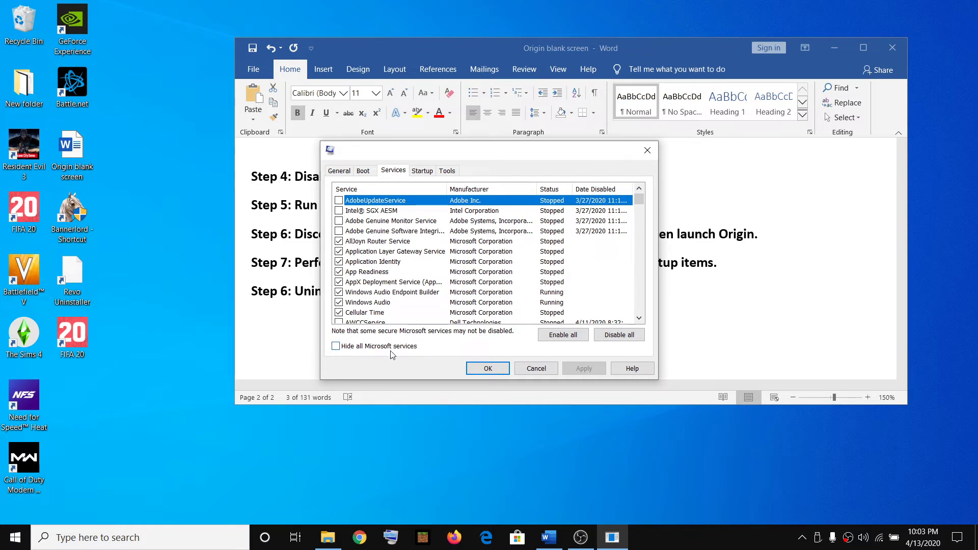
{"action": "left_click", "coordinate": [336, 347]}
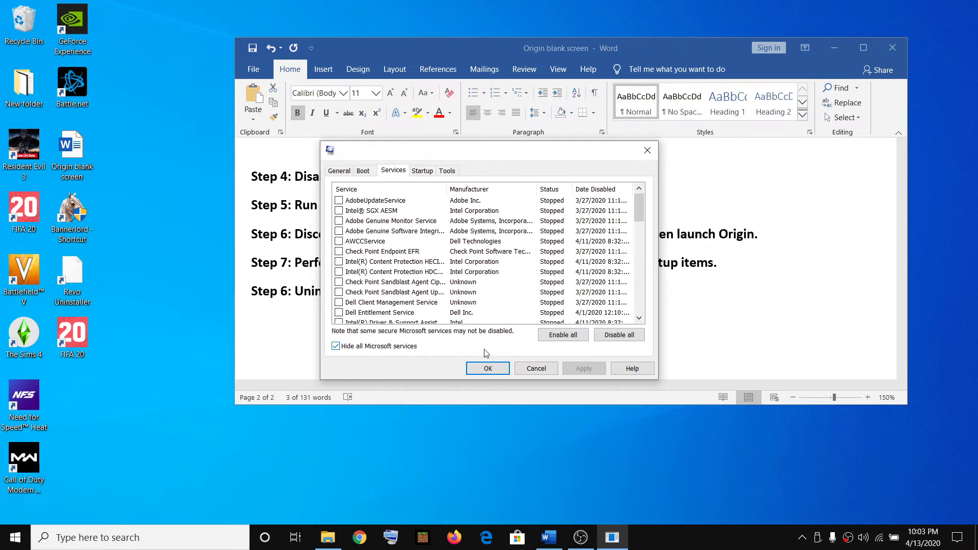
{"action": "left_click", "coordinate": [614, 336]}
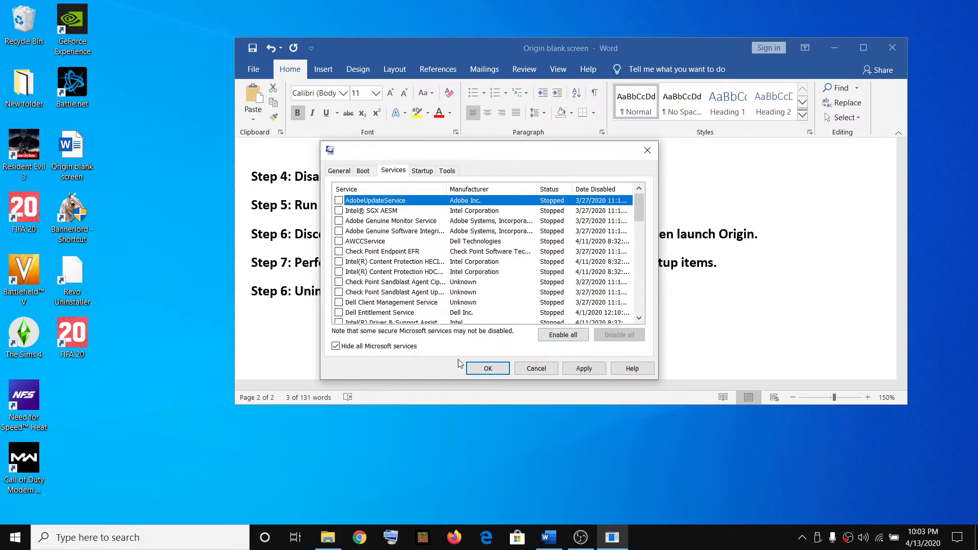
{"action": "left_click", "coordinate": [584, 370]}
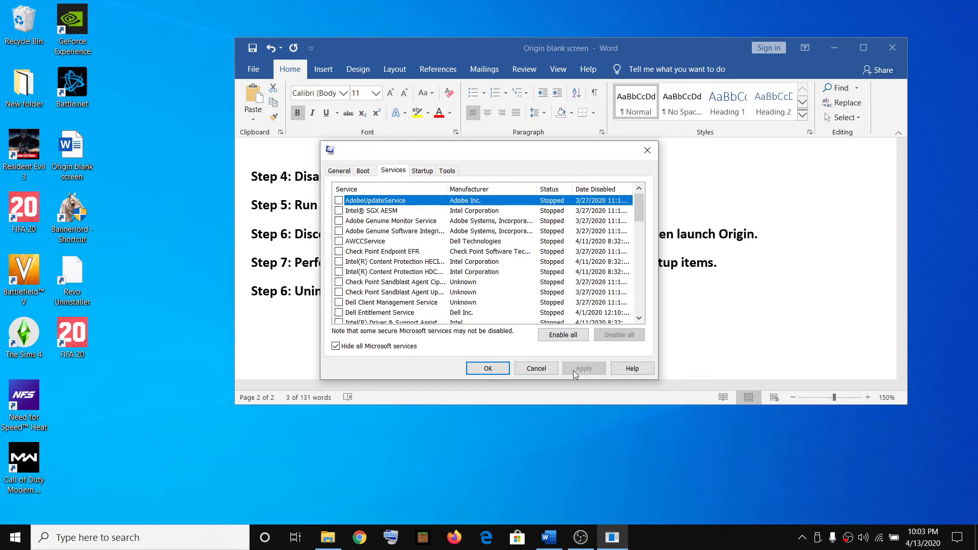
{"action": "left_click", "coordinate": [488, 369]}
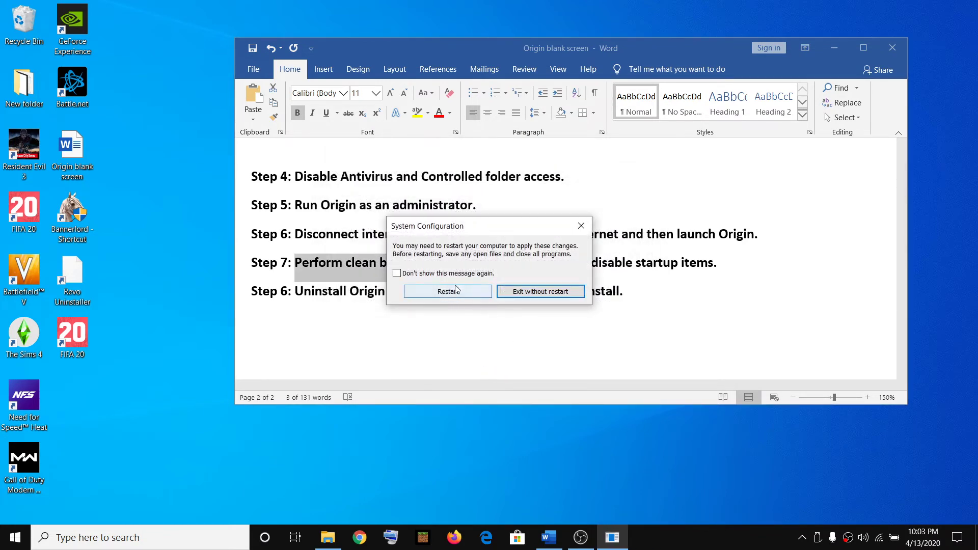
{"action": "left_click", "coordinate": [580, 225]}
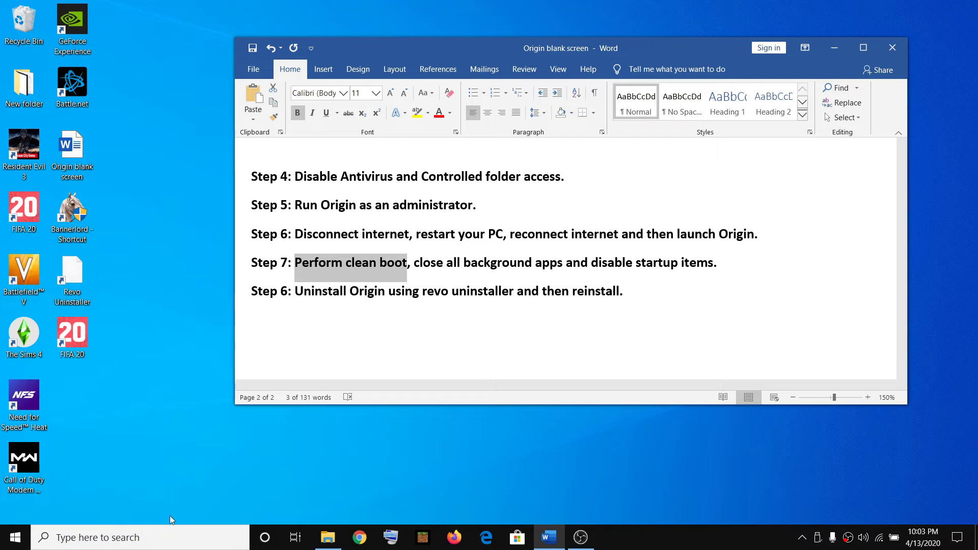
- Switch 'Let apps run in the background' Off on the Background apps Settings page
{"action": "left_click", "coordinate": [171, 537]}
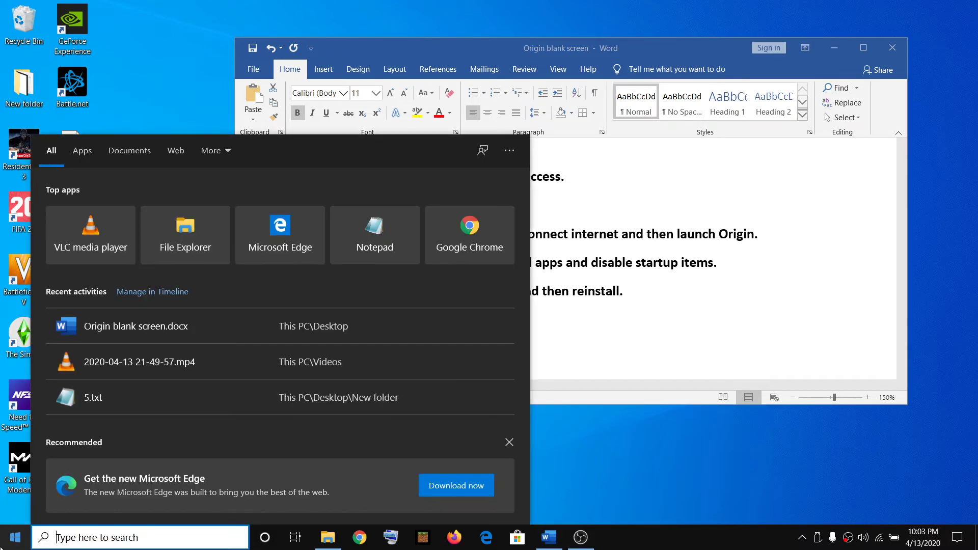
{"action": "left_click", "coordinate": [15, 537]}
{"action": "left_click", "coordinate": [20, 478]}
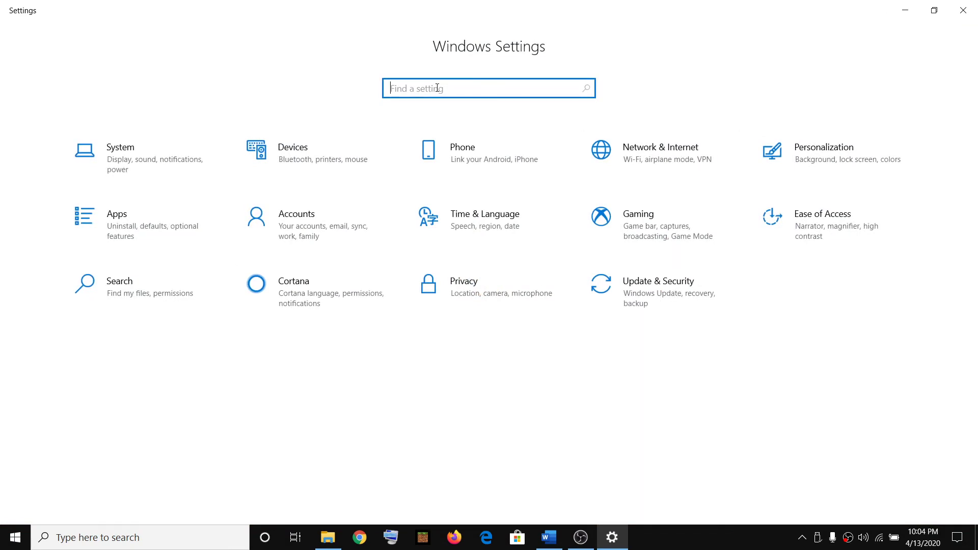
{"action": "type", "text": "background"}
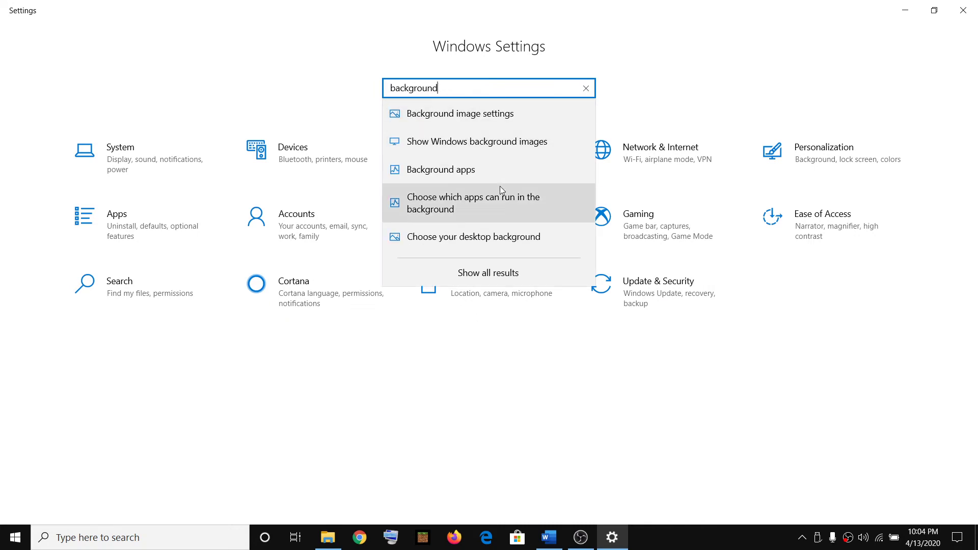
{"action": "left_click", "coordinate": [450, 181]}
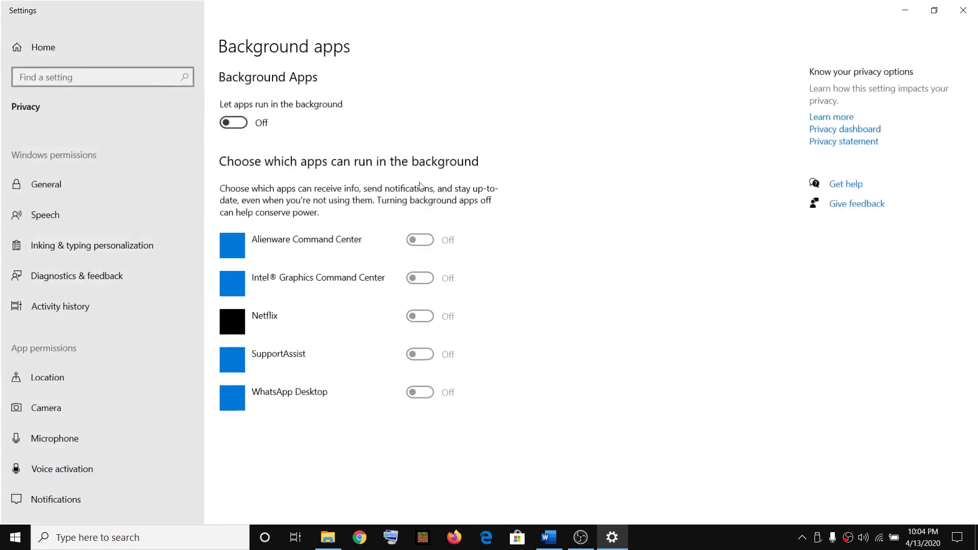
{"action": "left_click", "coordinate": [237, 124]}
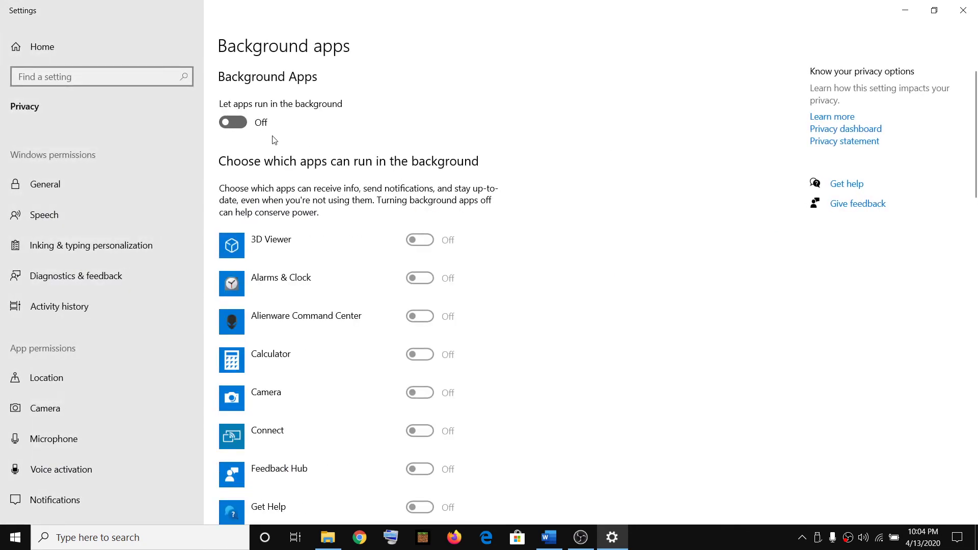
{"action": "left_click", "coordinate": [228, 125]}
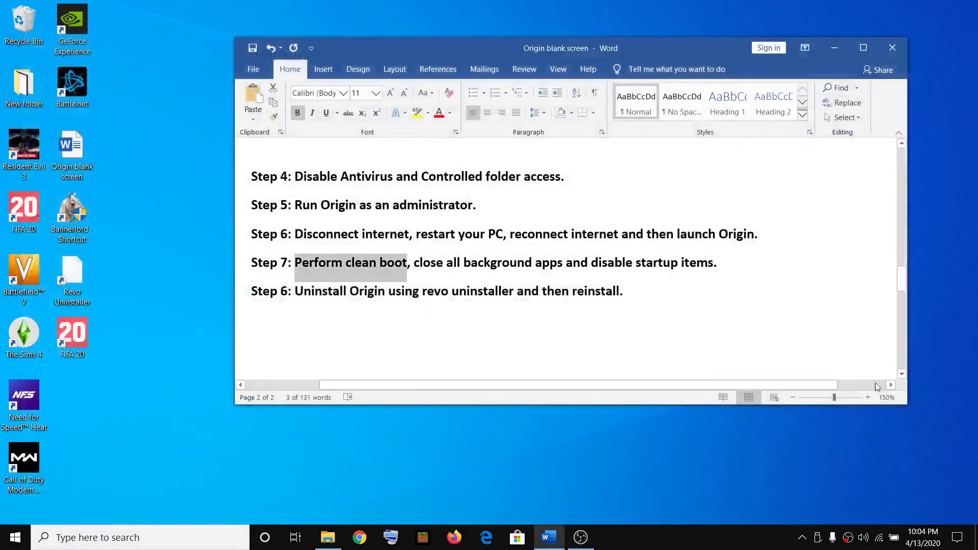
- Close Settings and open the Startup tab in Task Manager
{"action": "left_click", "coordinate": [963, 10]}
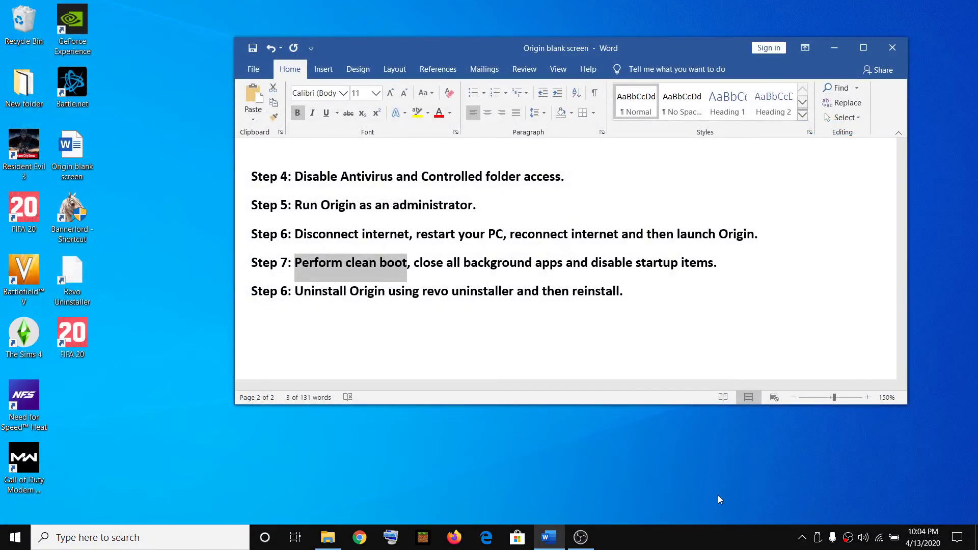
{"action": "right_click", "coordinate": [707, 533]}
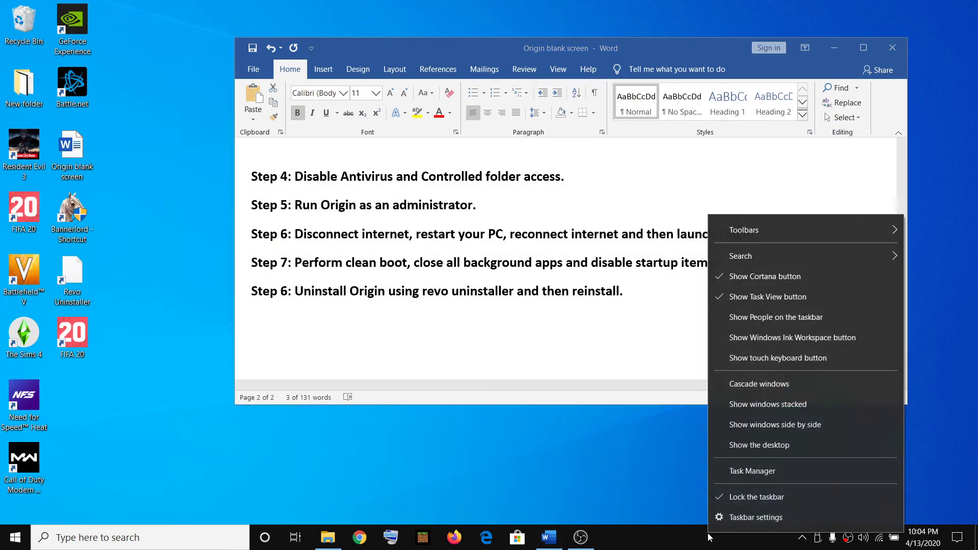
{"action": "left_click", "coordinate": [745, 470]}
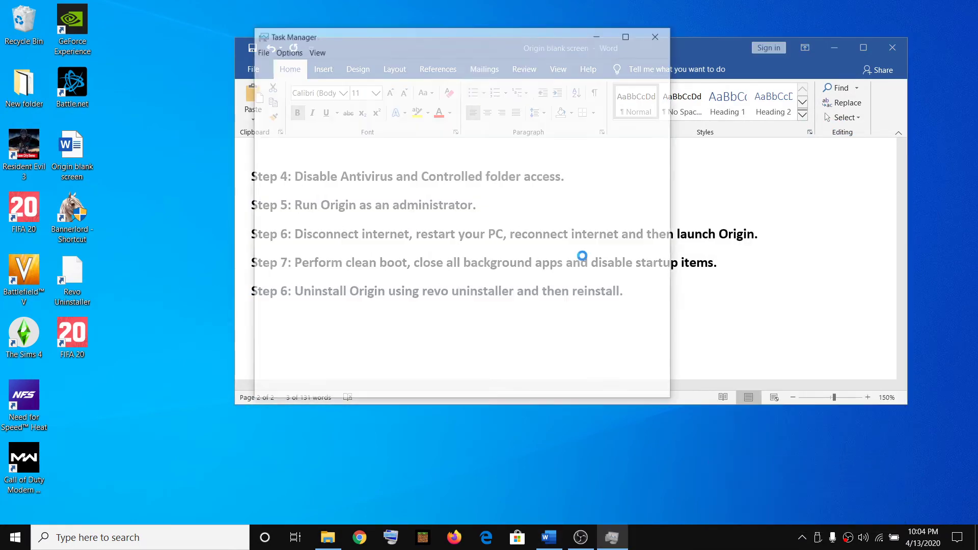
{"action": "left_click", "coordinate": [398, 69]}
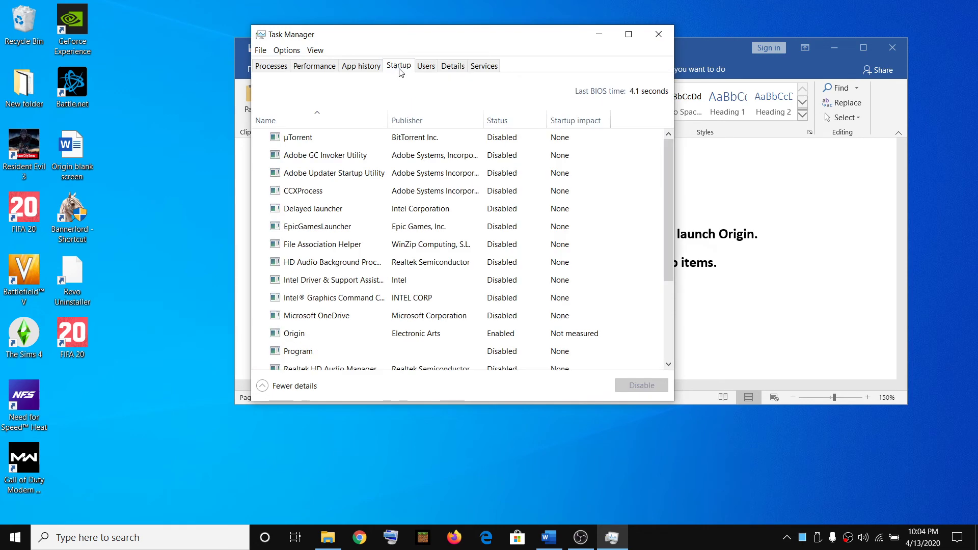
- Enable µTorrent, Adobe GC Invoker Utility and Adobe Updater Startup Utility at startup
{"action": "left_click", "coordinate": [502, 140]}
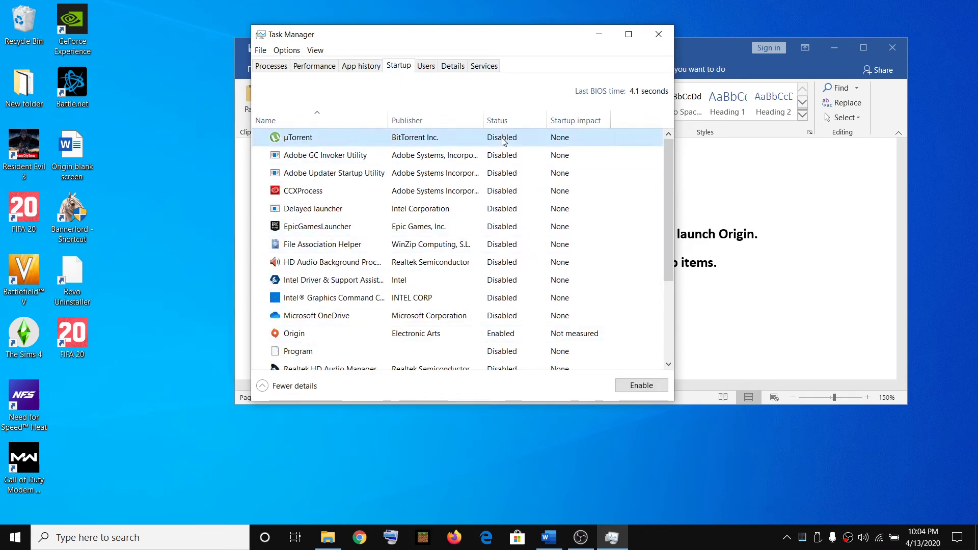
{"action": "right_click", "coordinate": [495, 140]}
{"action": "left_click", "coordinate": [524, 143]}
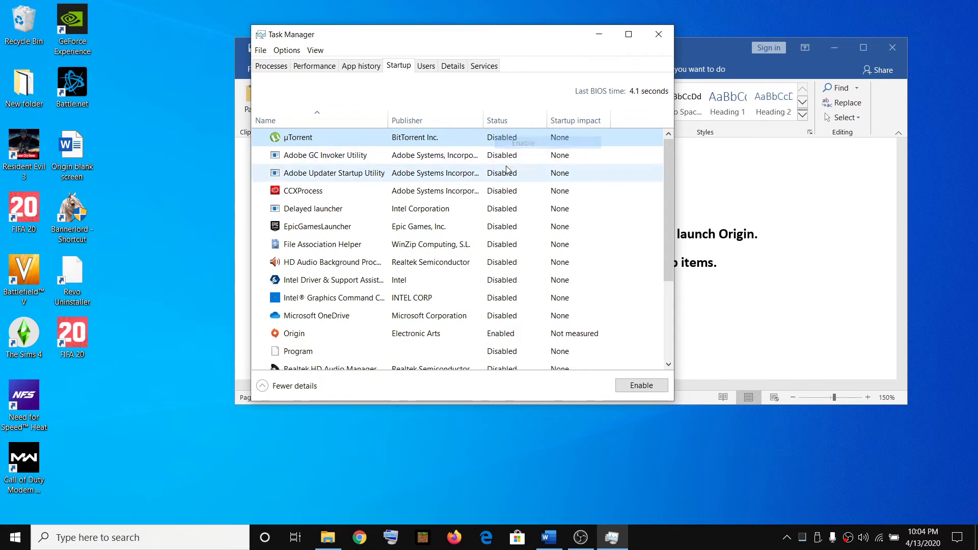
{"action": "right_click", "coordinate": [503, 160]}
{"action": "left_click", "coordinate": [530, 165]}
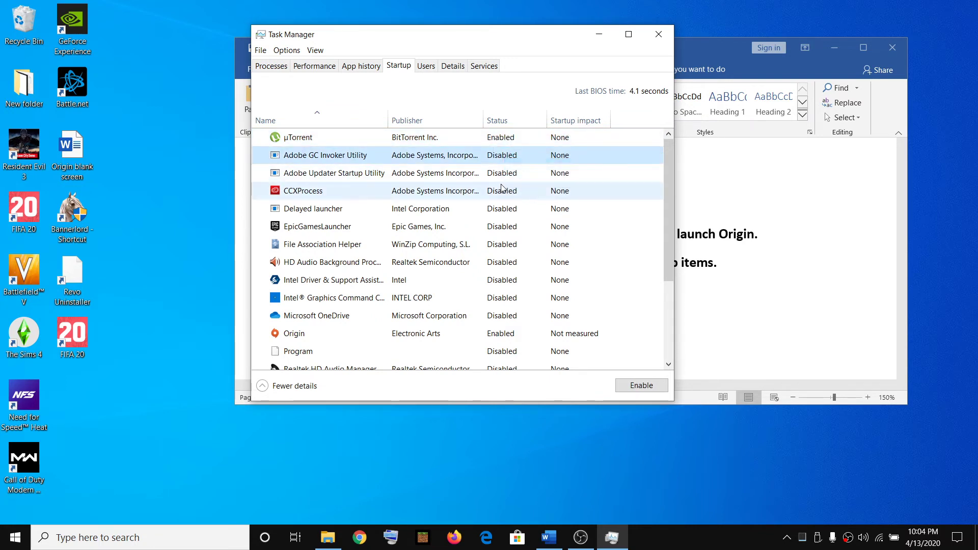
{"action": "right_click", "coordinate": [502, 174]}
{"action": "left_click", "coordinate": [536, 181]}
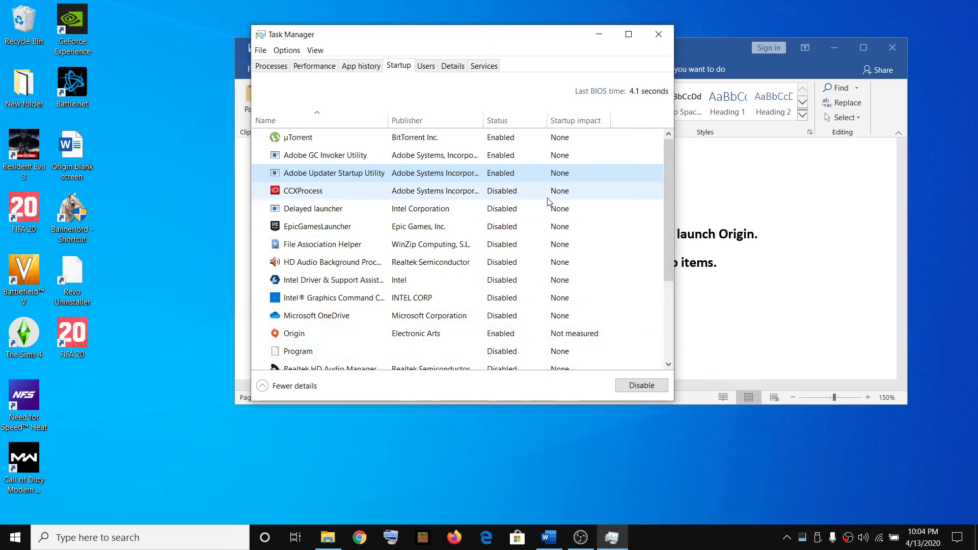
- Disable µTorrent, Adobe GC Invoker Utility and Adobe Updater Startup Utility at startup
{"action": "left_click", "coordinate": [505, 142]}
{"action": "right_click", "coordinate": [505, 143]}
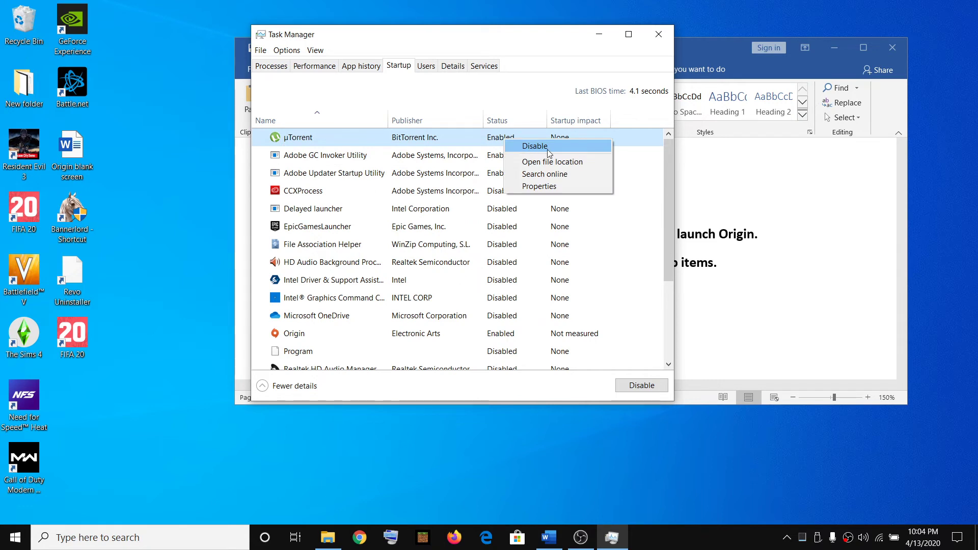
{"action": "left_click", "coordinate": [548, 148]}
{"action": "left_click", "coordinate": [515, 164]}
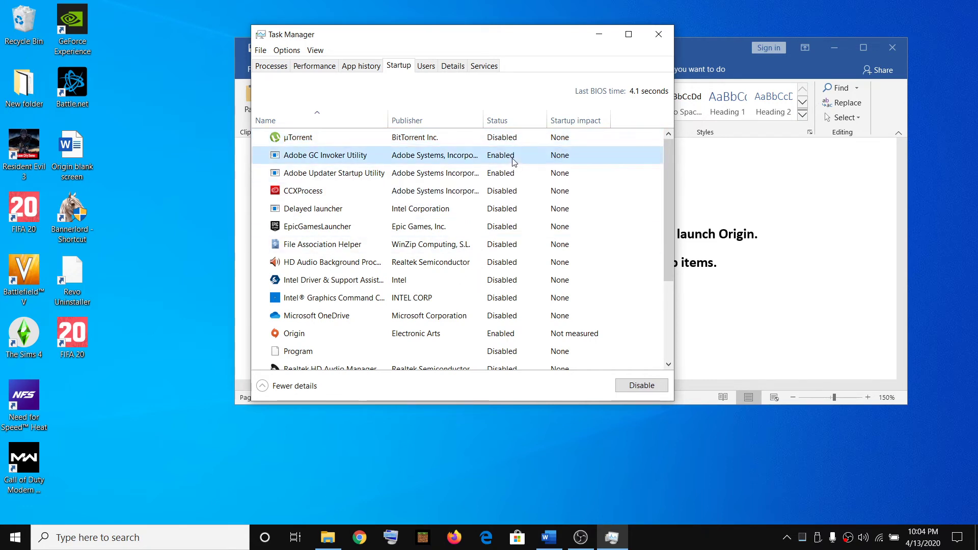
{"action": "right_click", "coordinate": [518, 158]}
{"action": "left_click", "coordinate": [557, 165]}
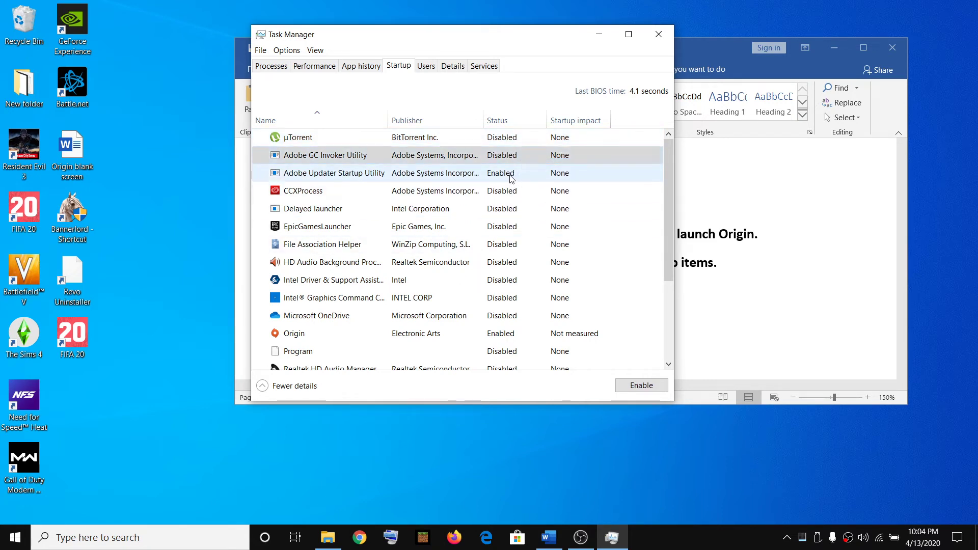
{"action": "left_click", "coordinate": [506, 174]}
{"action": "right_click", "coordinate": [506, 176]}
{"action": "left_click", "coordinate": [535, 182]}
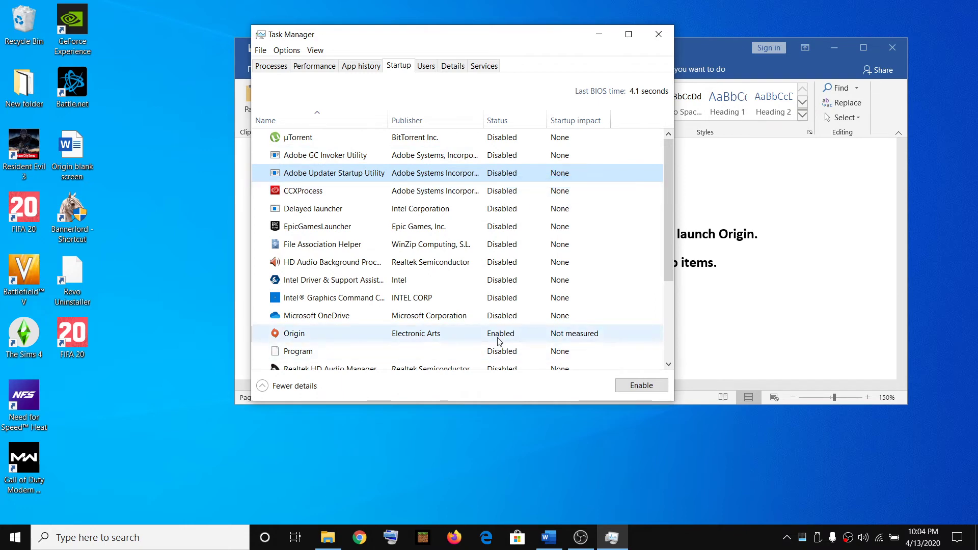
- Disable Origin at startup and review the full startup list
{"action": "left_click", "coordinate": [503, 337]}
{"action": "right_click", "coordinate": [504, 339]}
{"action": "left_click", "coordinate": [551, 345]}
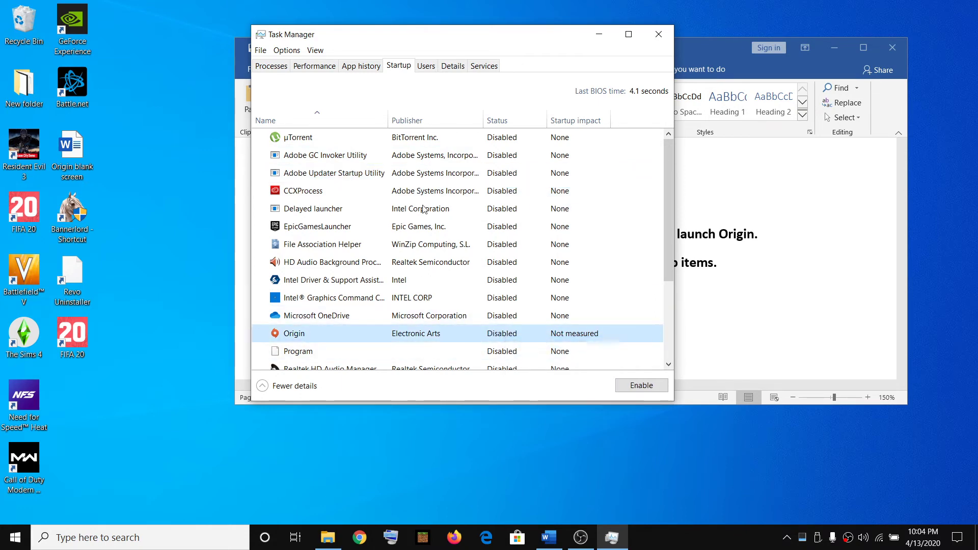
{"action": "scroll", "coordinate": [609, 277], "scroll_direction": "down", "scroll_amount": 1}
{"action": "scroll", "coordinate": [545, 301], "scroll_direction": "up", "scroll_amount": 1}
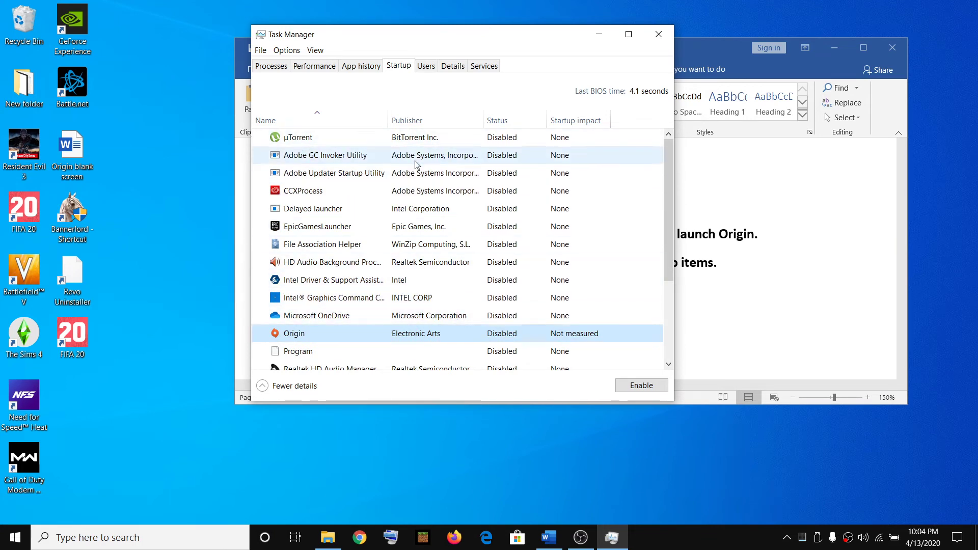
- Close Task Manager and highlight 'Uninstall Origin using revo uninstaller' in the Word guide
{"action": "left_click", "coordinate": [658, 34]}
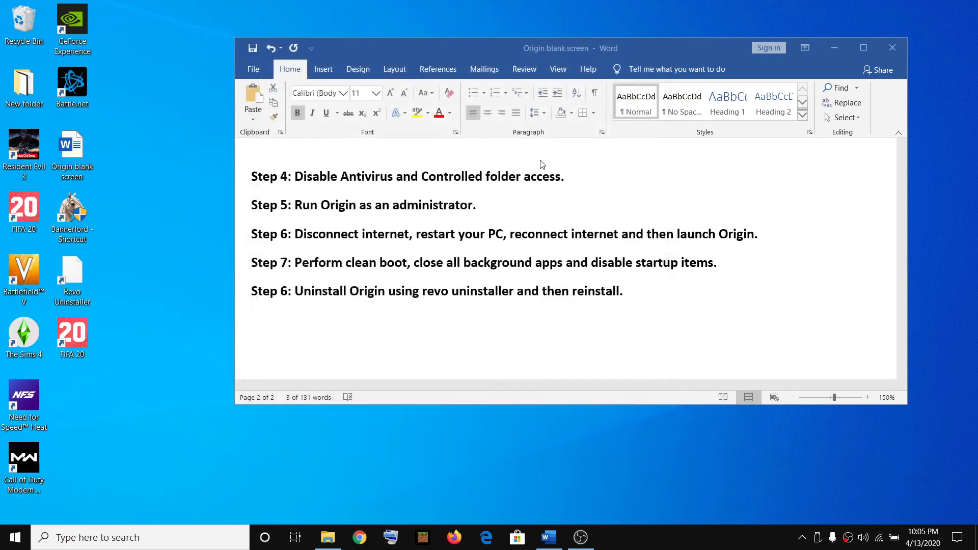
{"action": "left_click_drag", "start_coordinate": [295, 262], "coordinate": [407, 262]}
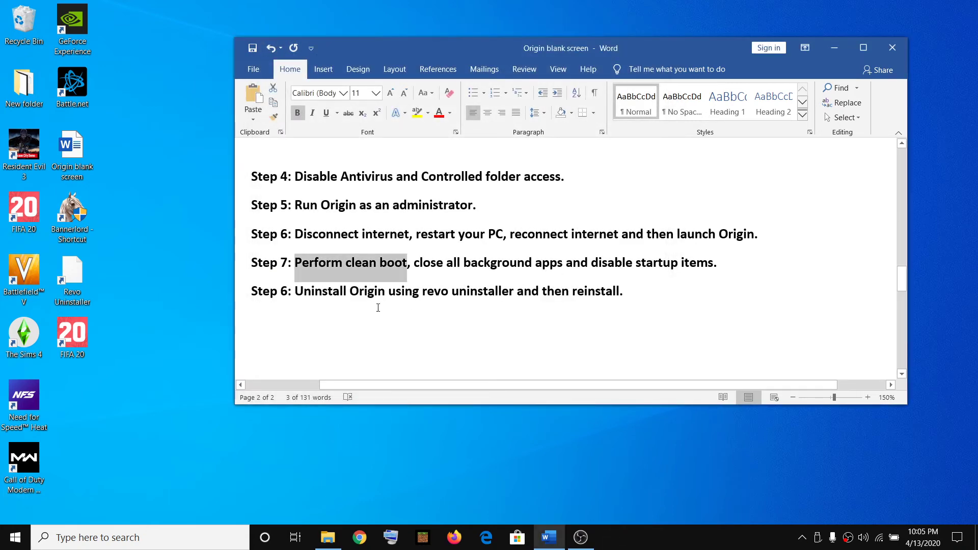
{"action": "left_click", "coordinate": [636, 286]}
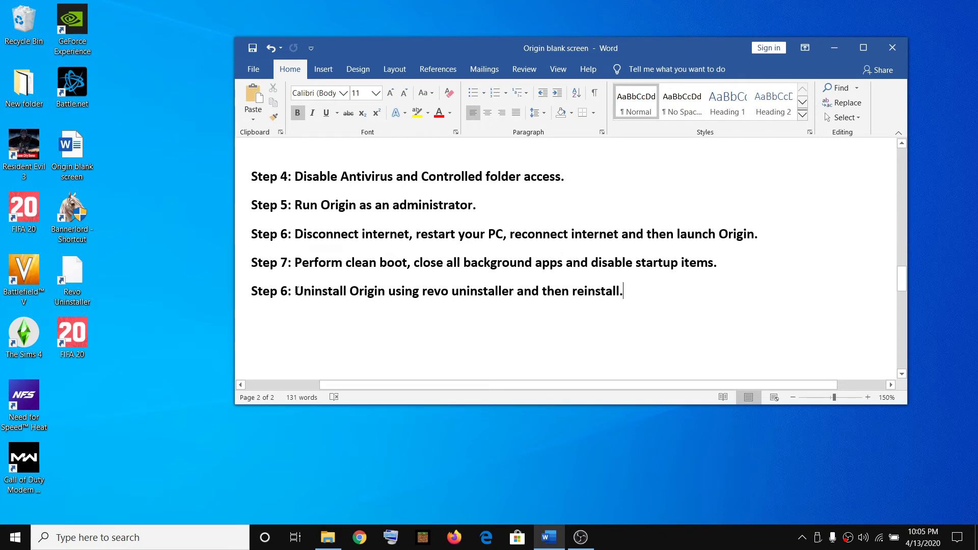
{"action": "left_click_drag", "start_coordinate": [304, 295], "coordinate": [516, 297]}
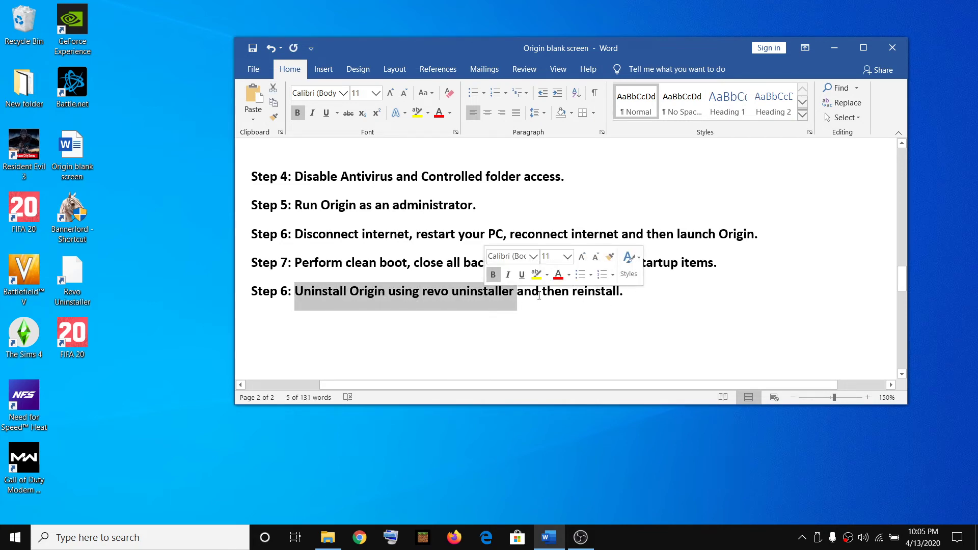
{"action": "left_click", "coordinate": [360, 538]}
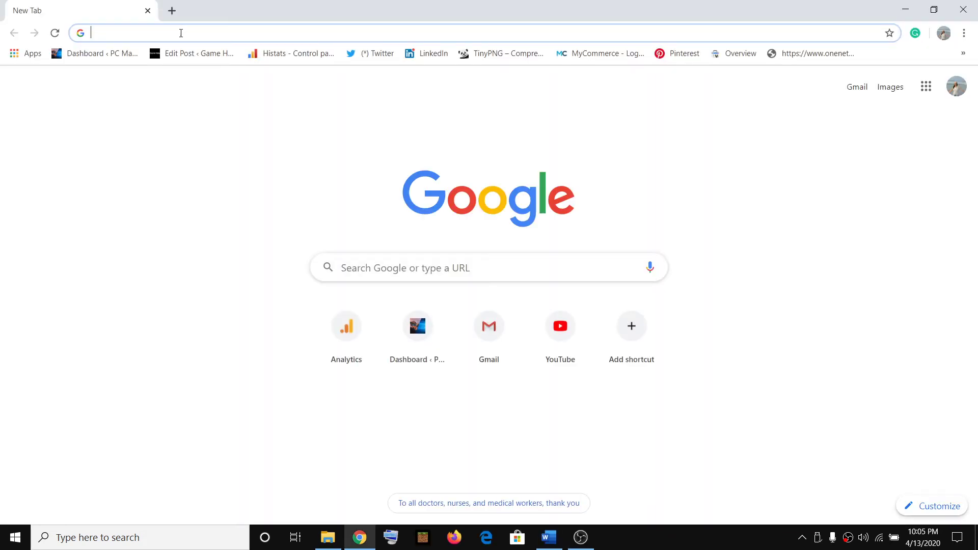
- Search 'revo' in Chrome, open the Revo Uninstaller Free page, then minimize Chrome
{"action": "type", "text": "revo"}
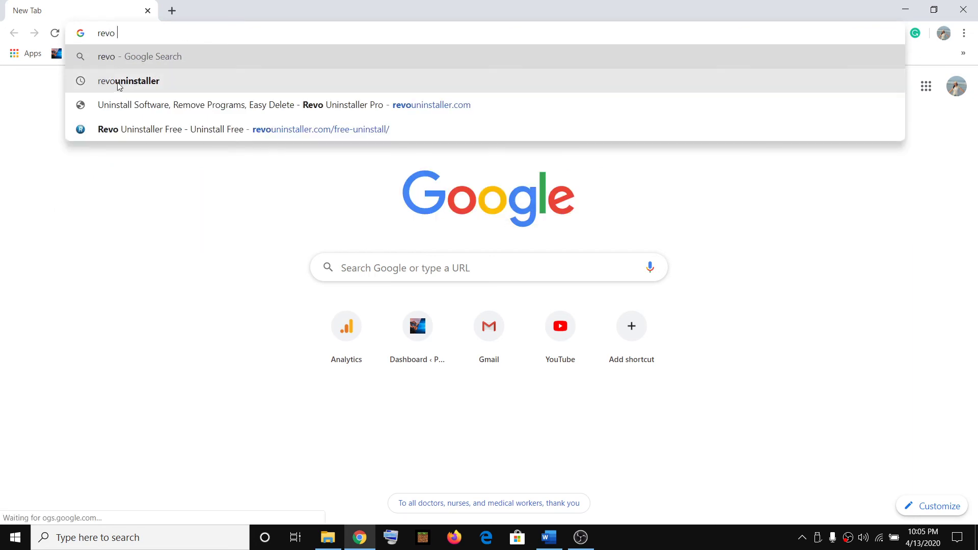
{"action": "left_click", "coordinate": [153, 82]}
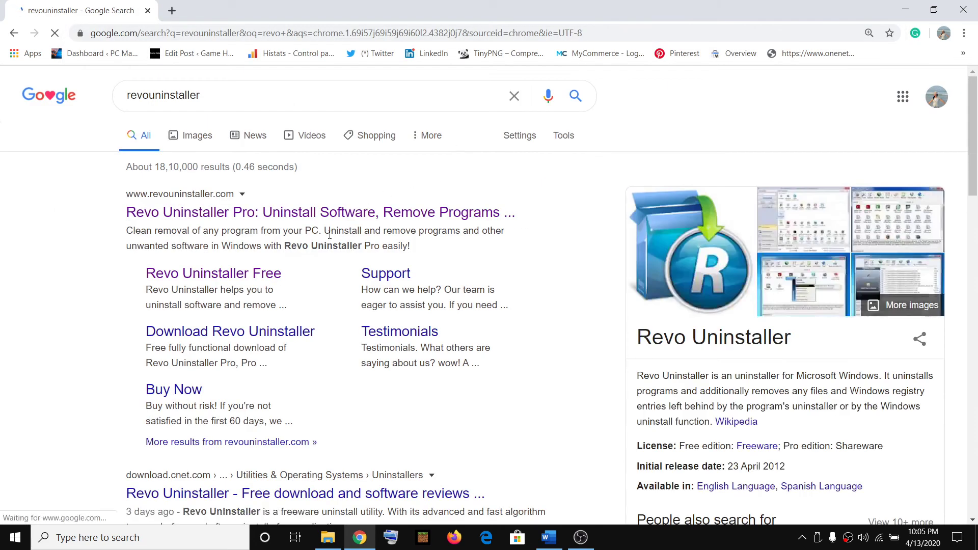
{"action": "left_click", "coordinate": [224, 280]}
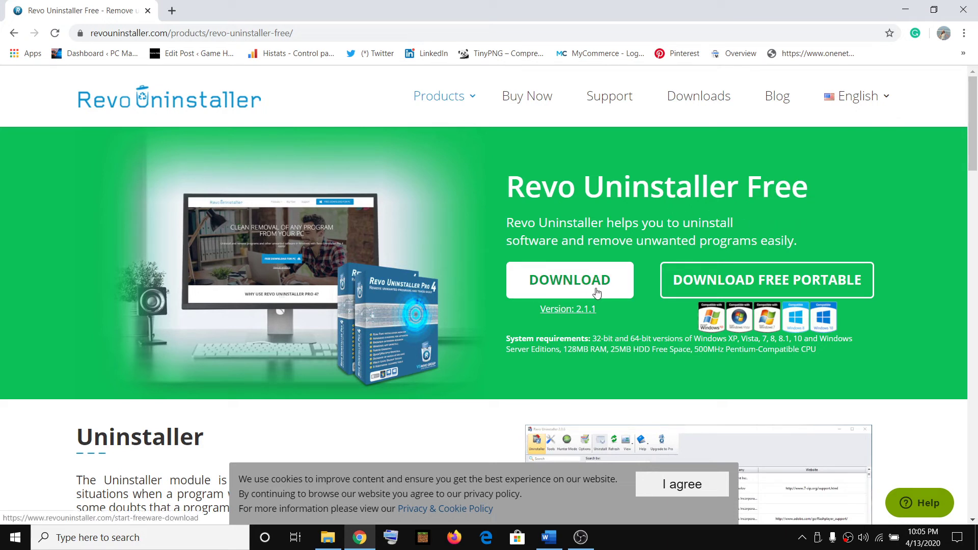
{"action": "left_click", "coordinate": [909, 9]}
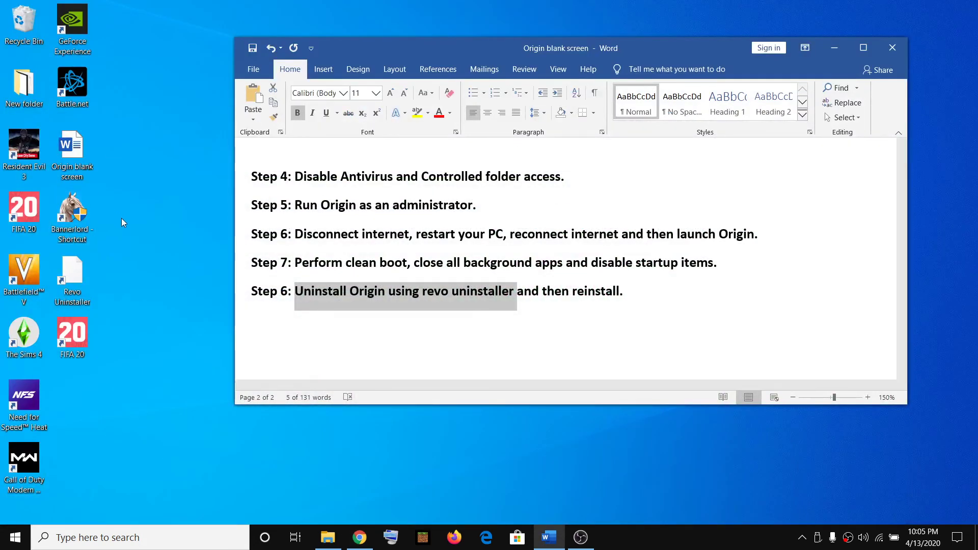
- Launch Revo Uninstaller from the desktop and start uninstalling Origin
{"action": "left_click", "coordinate": [82, 277]}
{"action": "double_click", "coordinate": [81, 276]}
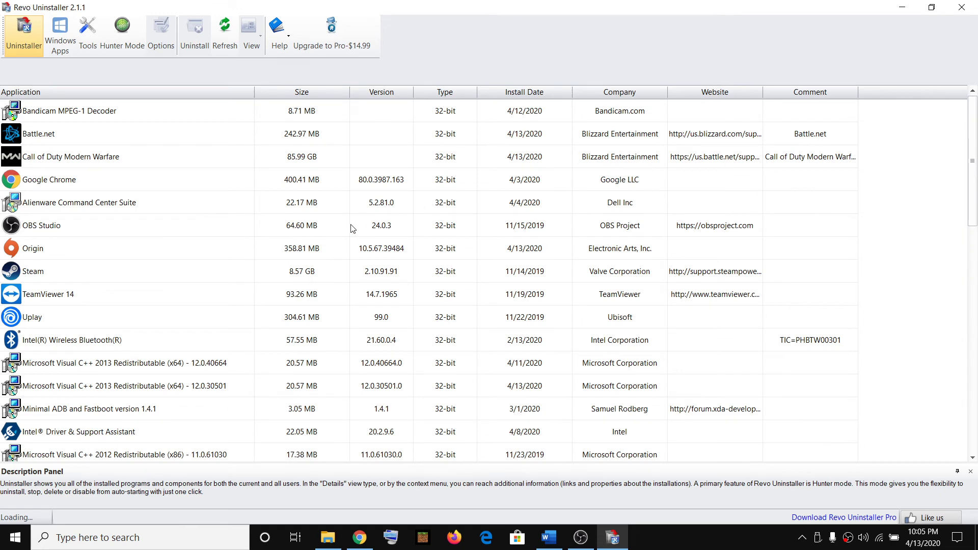
{"action": "scroll", "coordinate": [334, 239], "scroll_direction": "down", "scroll_amount": 5}
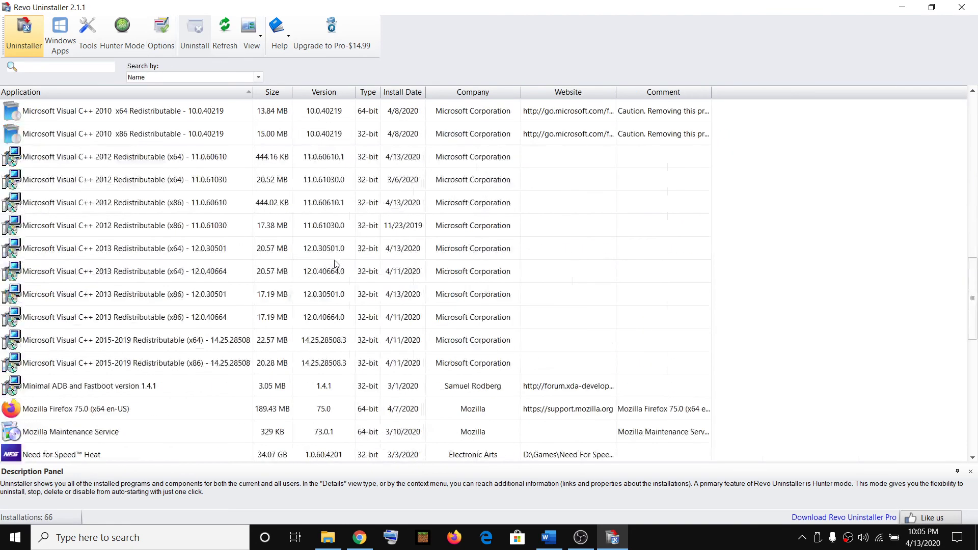
{"action": "scroll", "coordinate": [334, 264], "scroll_direction": "down", "scroll_amount": 5}
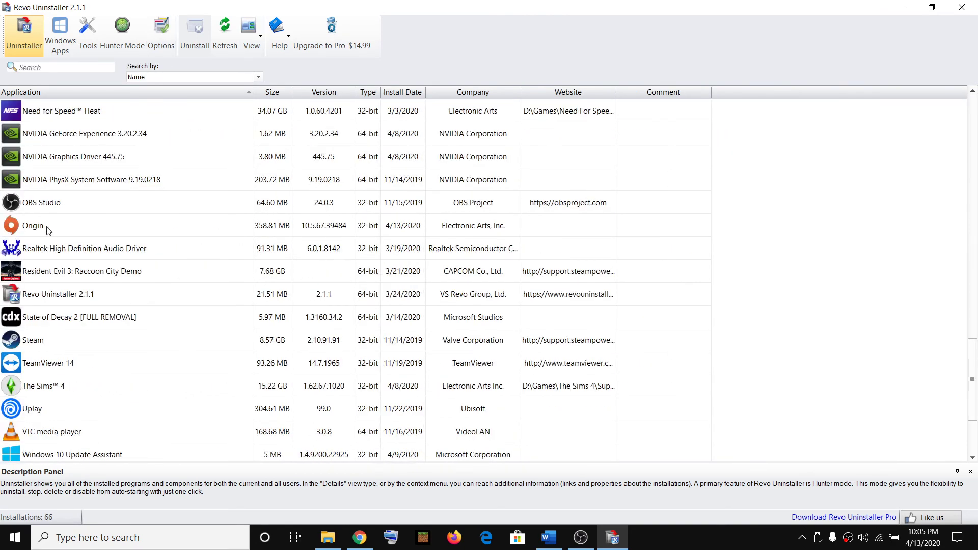
{"action": "left_click", "coordinate": [48, 229]}
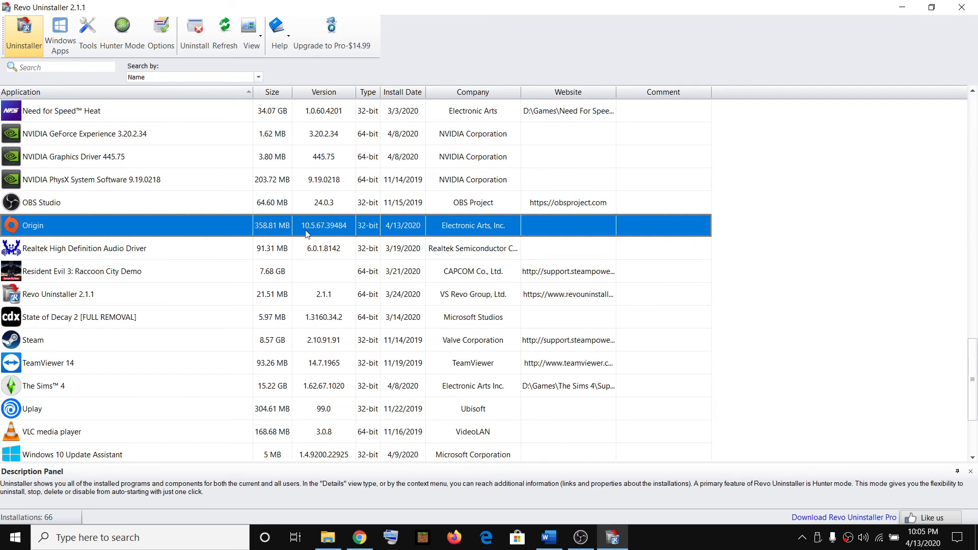
{"action": "left_click", "coordinate": [195, 38]}
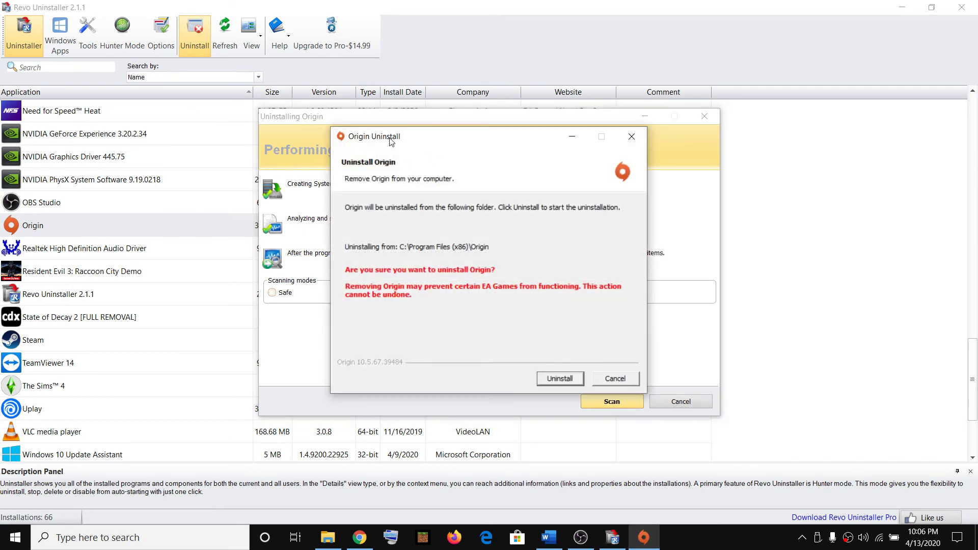
- Run Origin's uninstaller past the running-instance warning and click Finish when done
{"action": "left_click_drag", "start_coordinate": [391, 140], "coordinate": [371, 69]}
{"action": "left_click", "coordinate": [529, 311]}
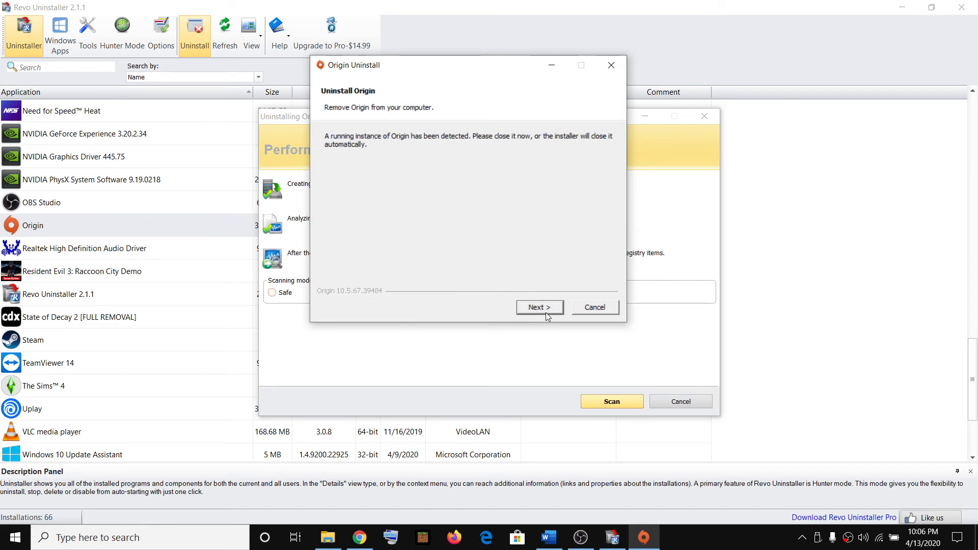
{"action": "key", "text": "Return"}
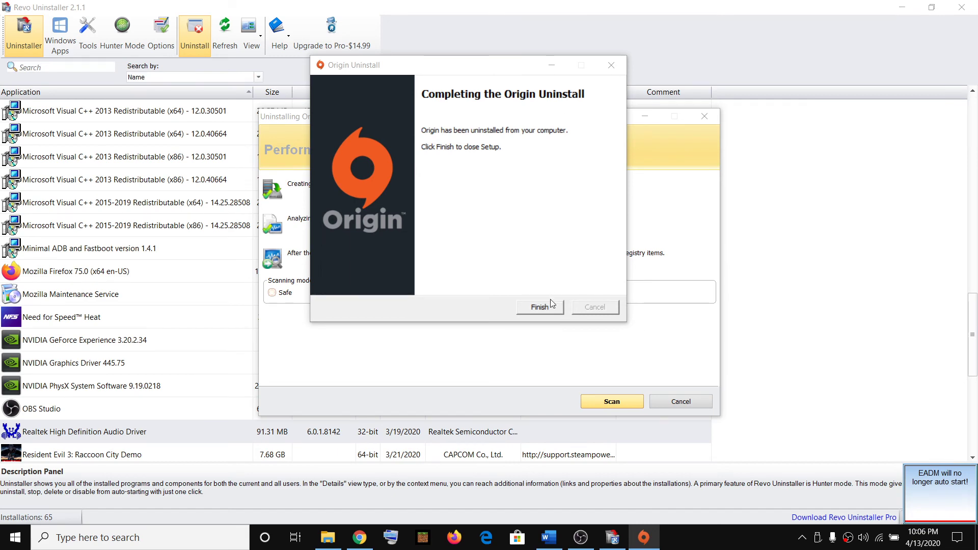
{"action": "left_click", "coordinate": [541, 308]}
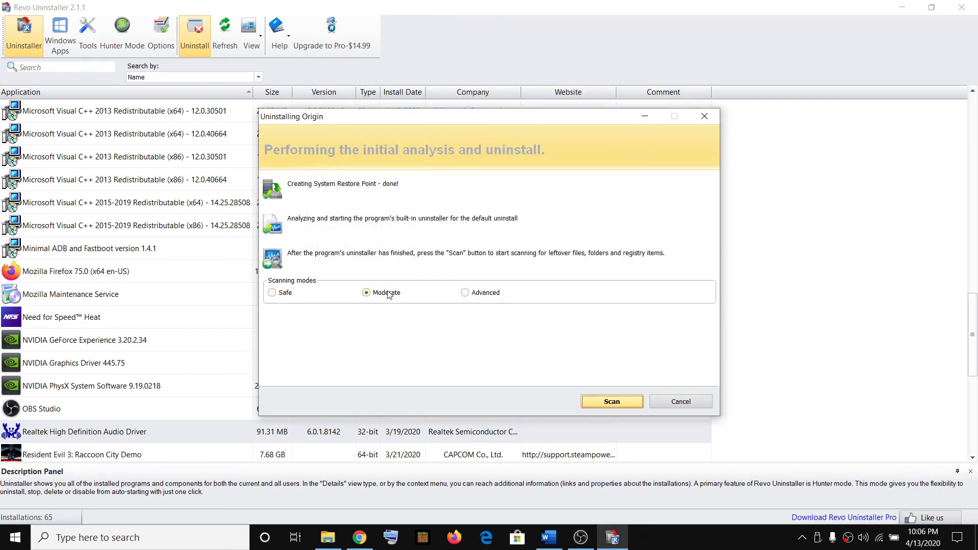
- Scan for Origin leftovers and delete all leftover registry items, files and folders
{"action": "left_click", "coordinate": [605, 403]}
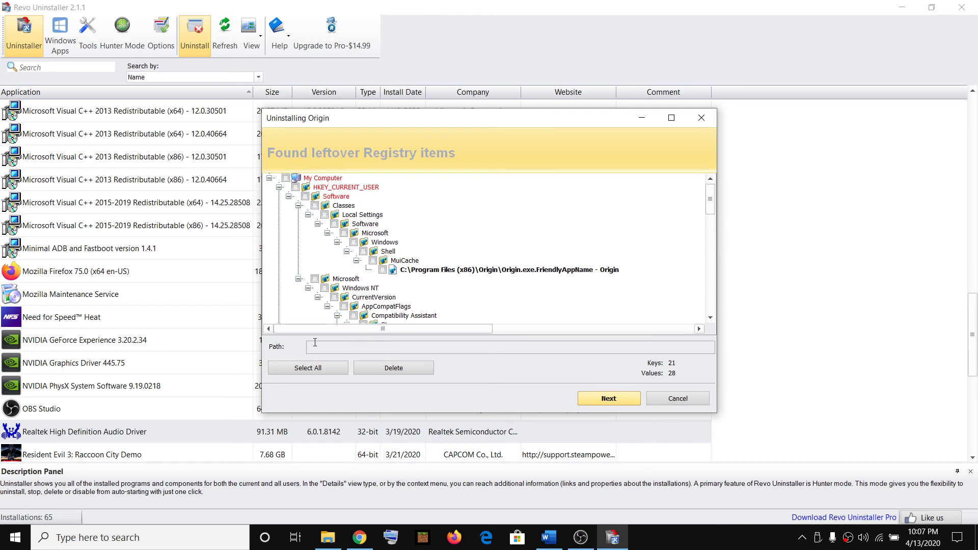
{"action": "left_click", "coordinate": [312, 374]}
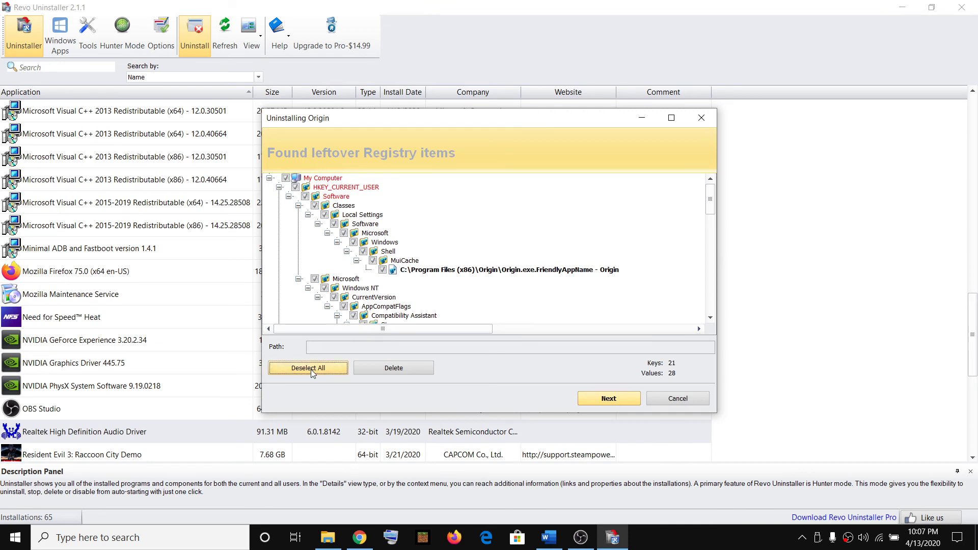
{"action": "left_click", "coordinate": [401, 369]}
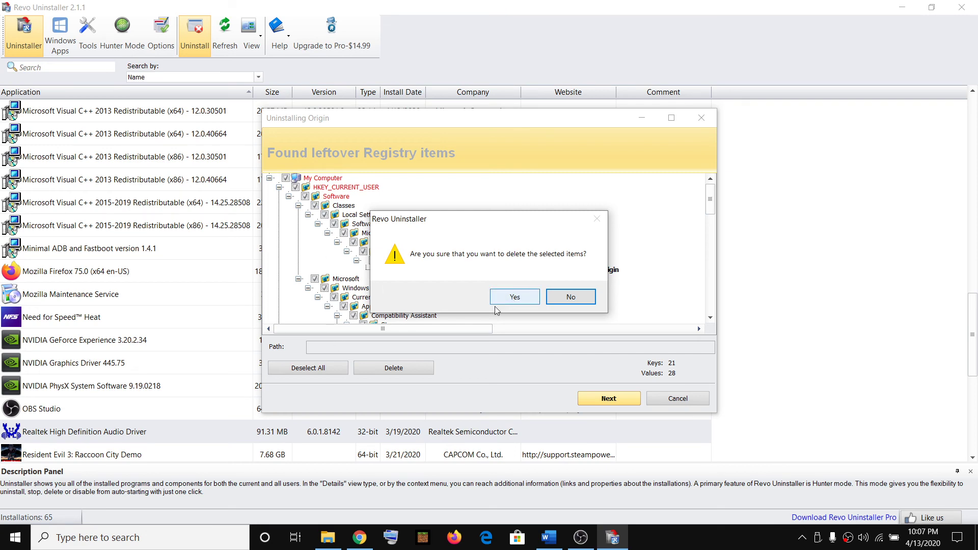
{"action": "left_click", "coordinate": [504, 299]}
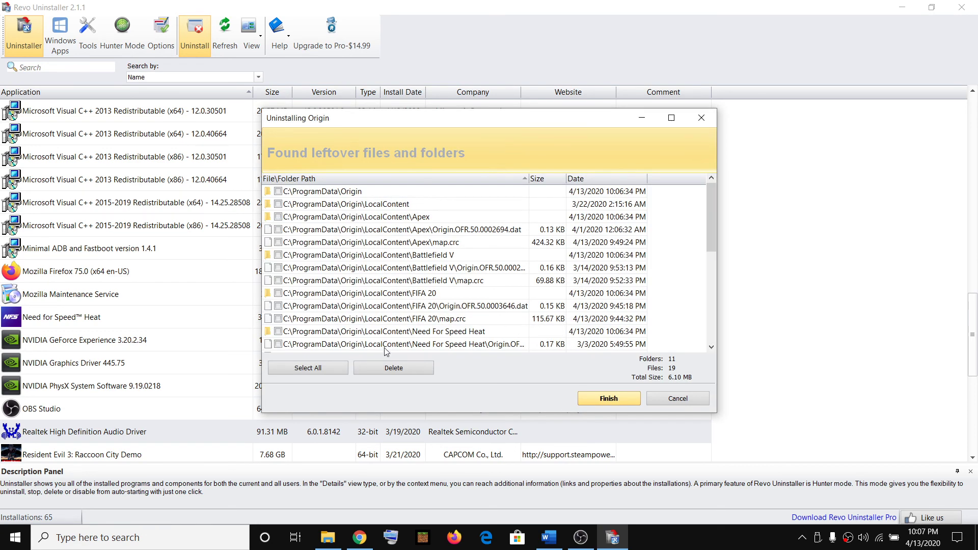
{"action": "left_click", "coordinate": [302, 371]}
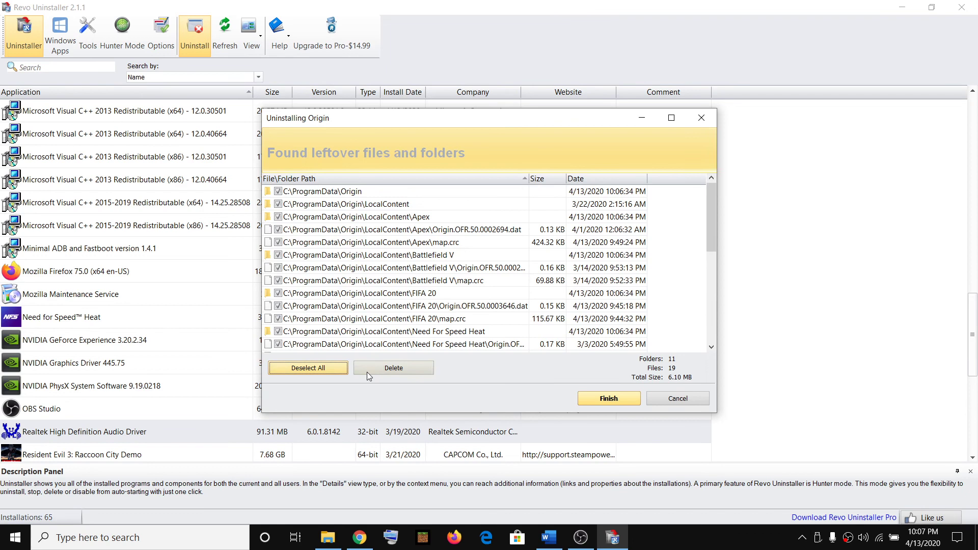
{"action": "left_click", "coordinate": [400, 369]}
{"action": "left_click", "coordinate": [515, 302]}
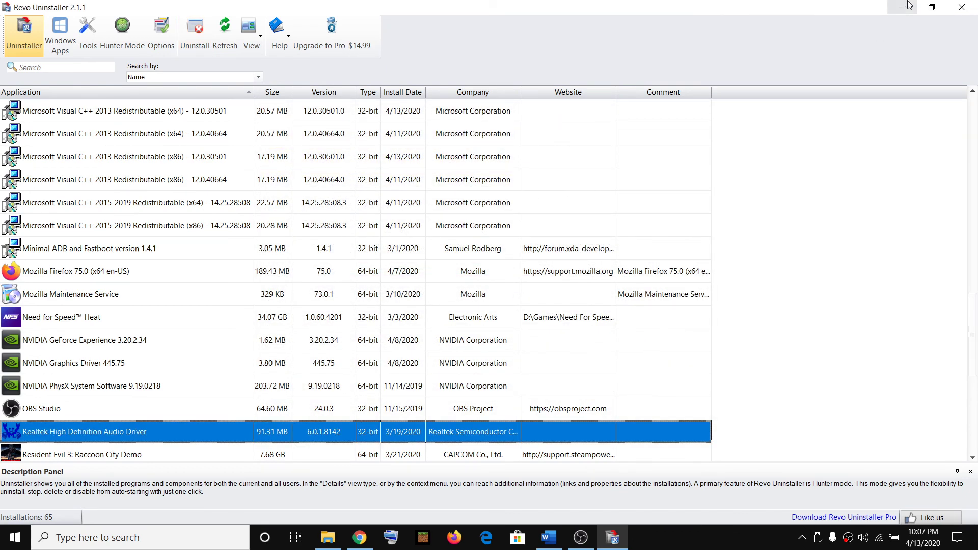
- Close Revo Uninstaller and bring Chrome on the Revo Uninstaller Free page to the front
{"action": "left_click", "coordinate": [961, 8]}
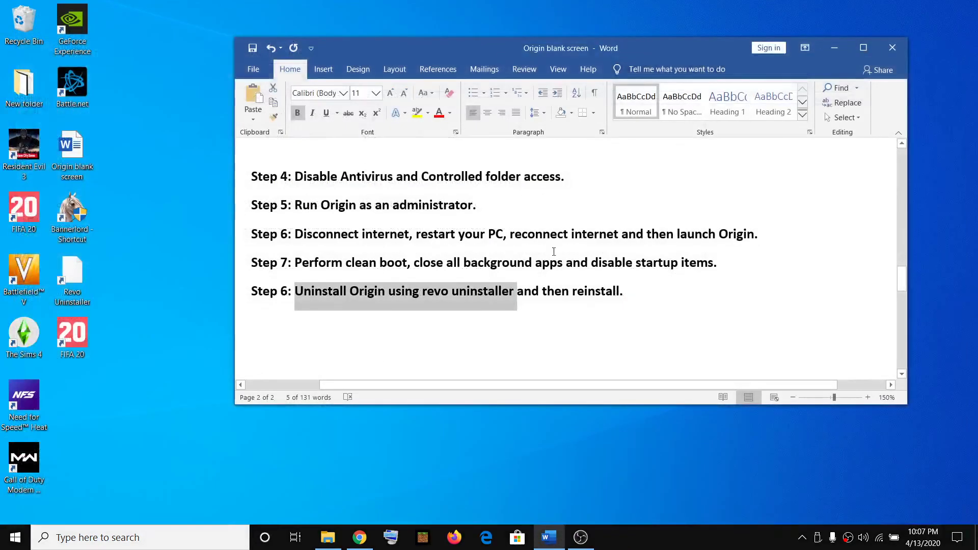
{"action": "left_click", "coordinate": [481, 292]}
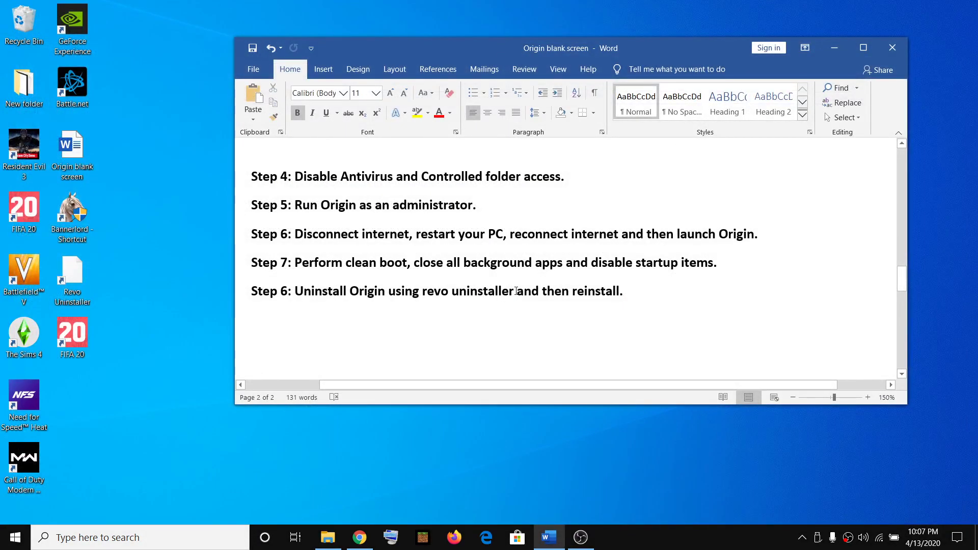
{"action": "left_click", "coordinate": [15, 537]}
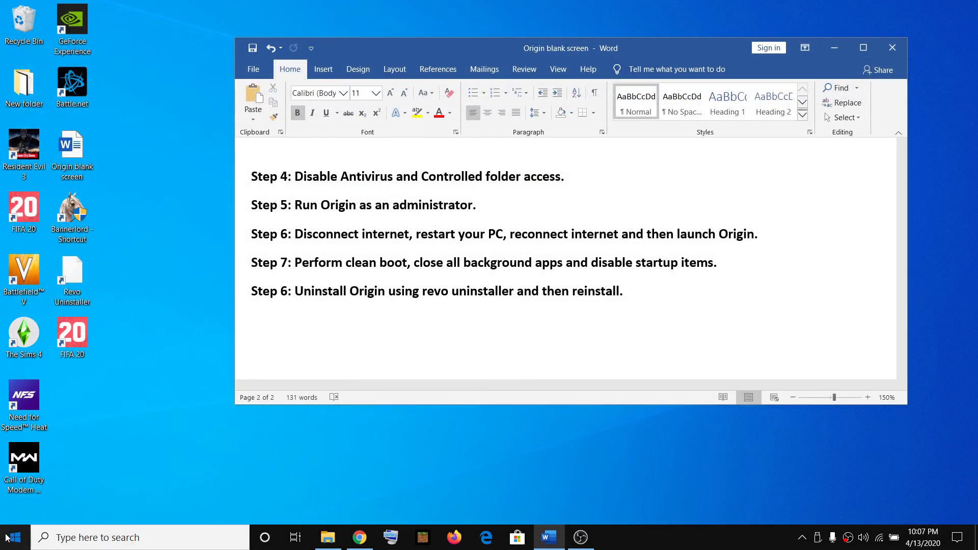
{"action": "left_click", "coordinate": [15, 504]}
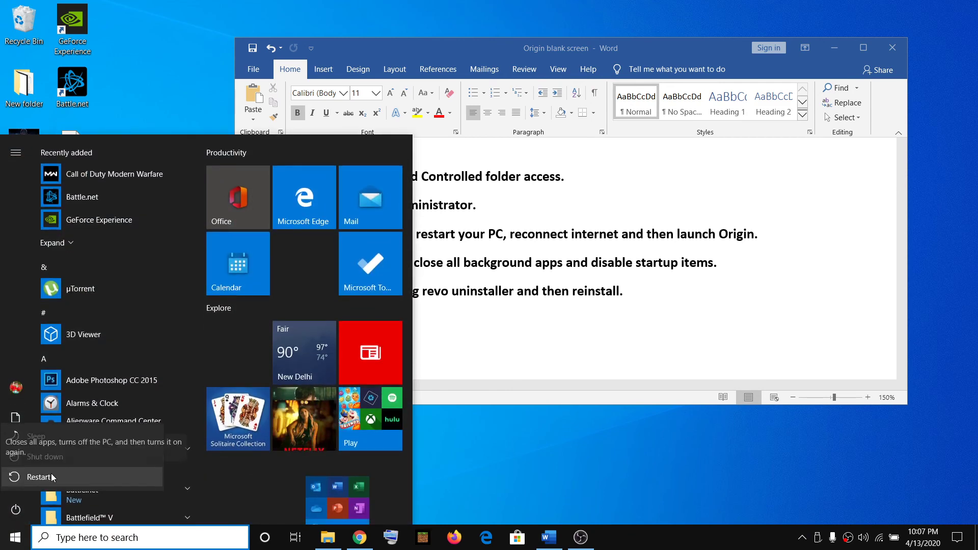
{"action": "key", "text": "Escape"}
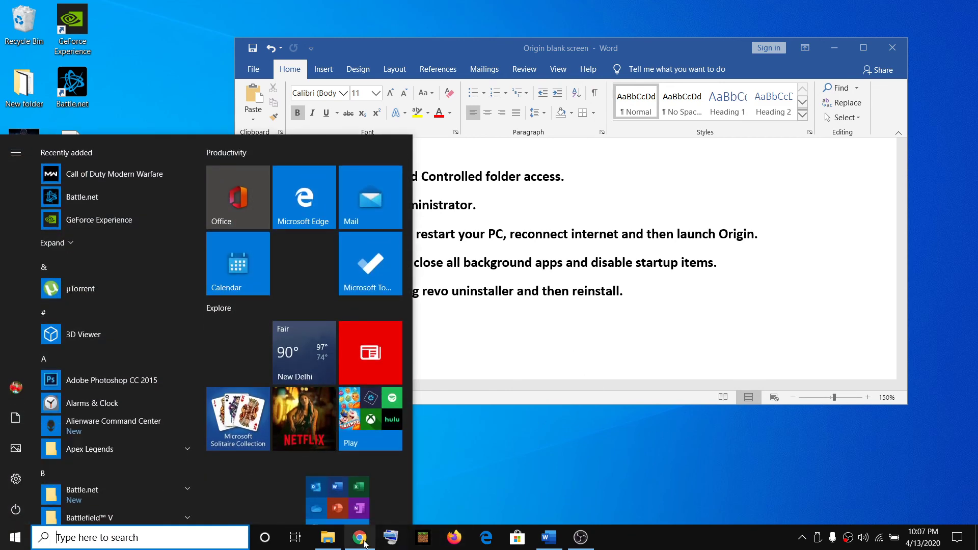
{"action": "left_click", "coordinate": [360, 537]}
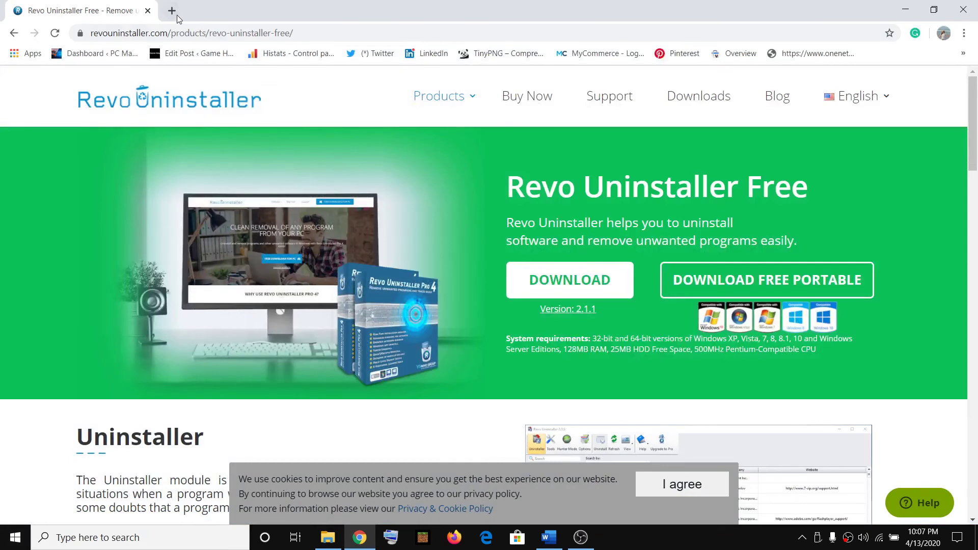
- Search 'download origin' in a new tab and download OriginThinSetup.exe for Windows from origin.com
{"action": "left_click", "coordinate": [177, 14]}
{"action": "type", "text": "ori"}
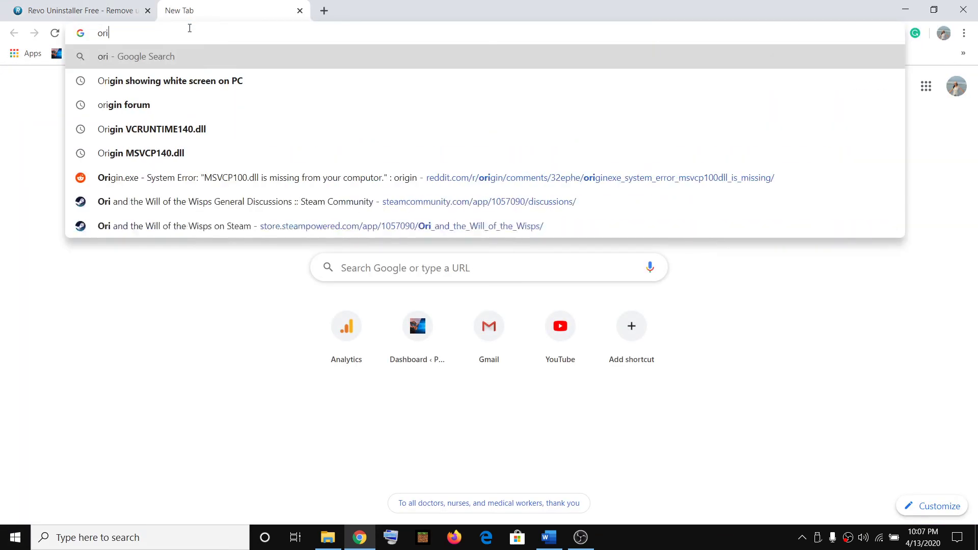
{"action": "type", "text": "gin"}
{"action": "key", "text": "BackSpace"}
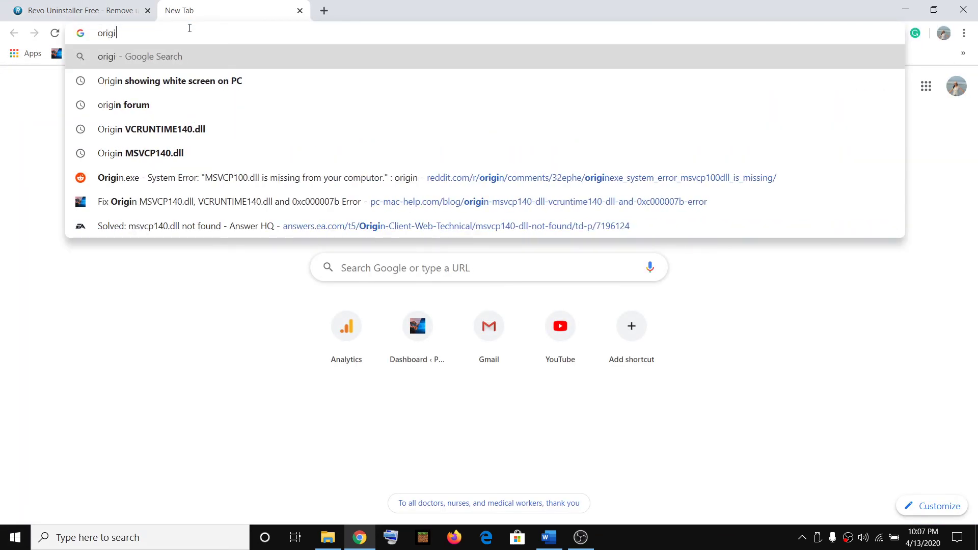
{"action": "key", "text": "BackSpace"}
{"action": "key", "text": "BackSpace"}
{"action": "key", "text": "BackSpace"}
{"action": "key", "text": "BackSpace"}
{"action": "key", "text": "BackSpace"}
{"action": "type", "text": "dwo"}
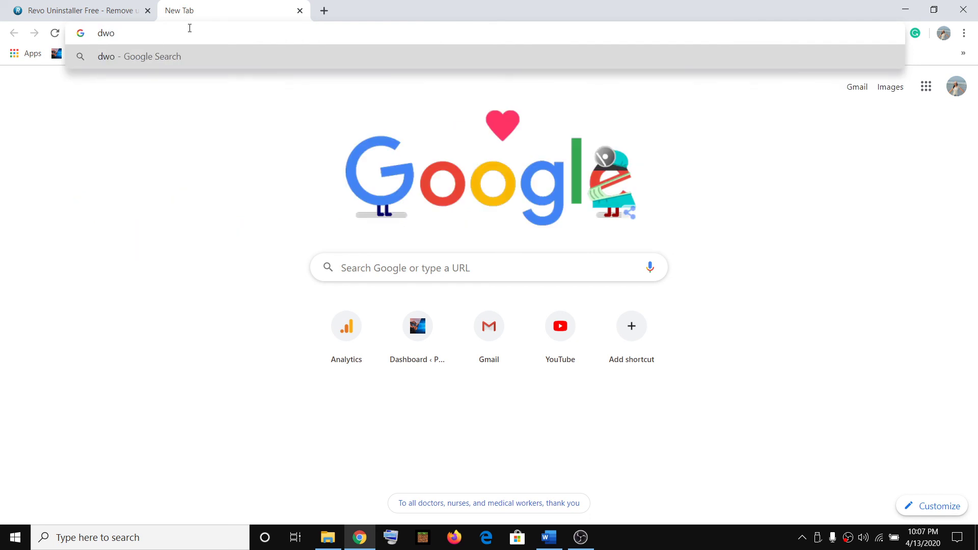
{"action": "key", "text": "BackSpace"}
{"action": "key", "text": "BackSpace"}
{"action": "key", "text": "BackSpace"}
{"action": "type", "text": "downl"}
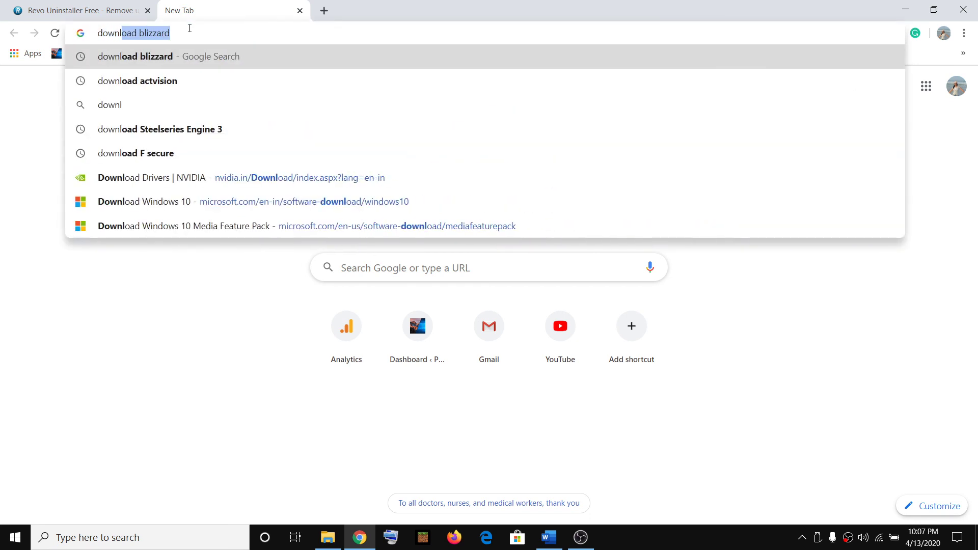
{"action": "type", "text": "oad origin"}
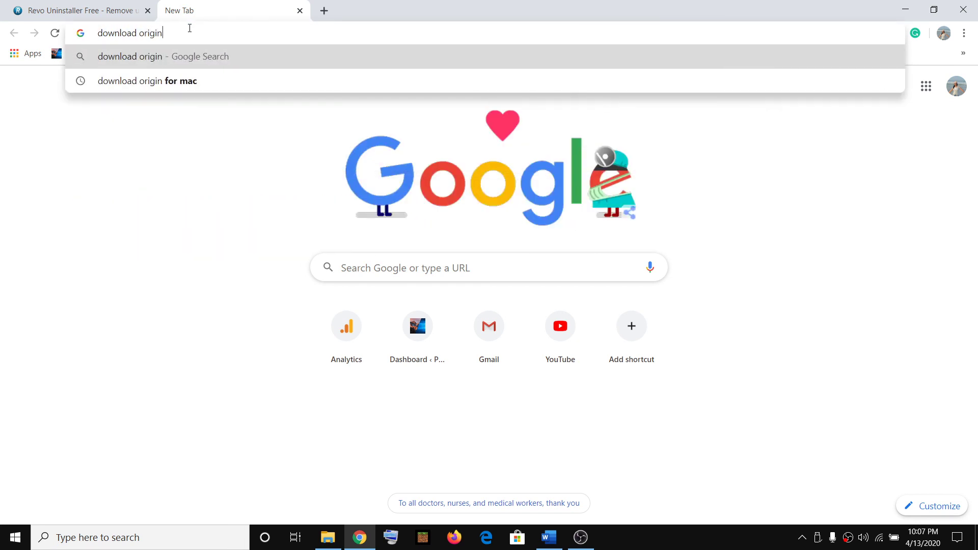
{"action": "key", "text": "Return"}
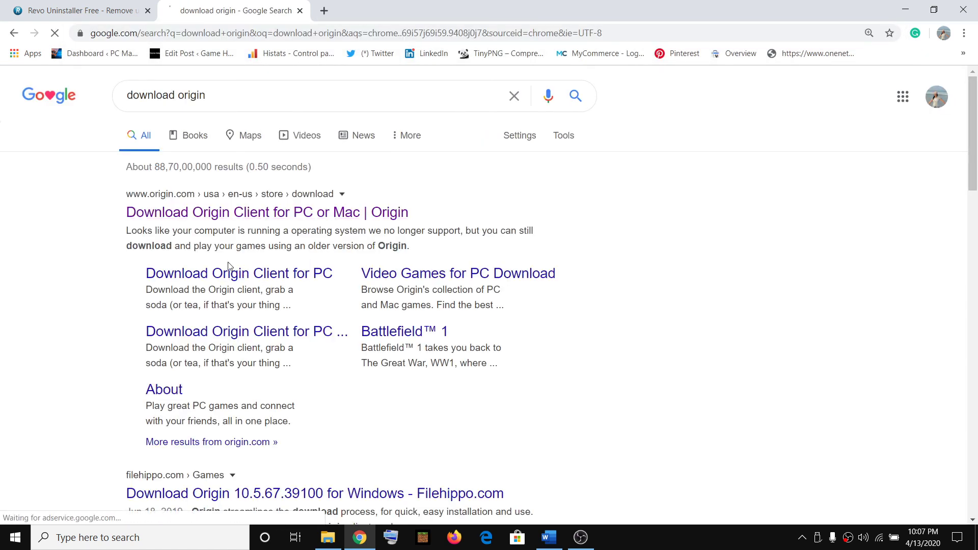
{"action": "left_click", "coordinate": [526, 283]}
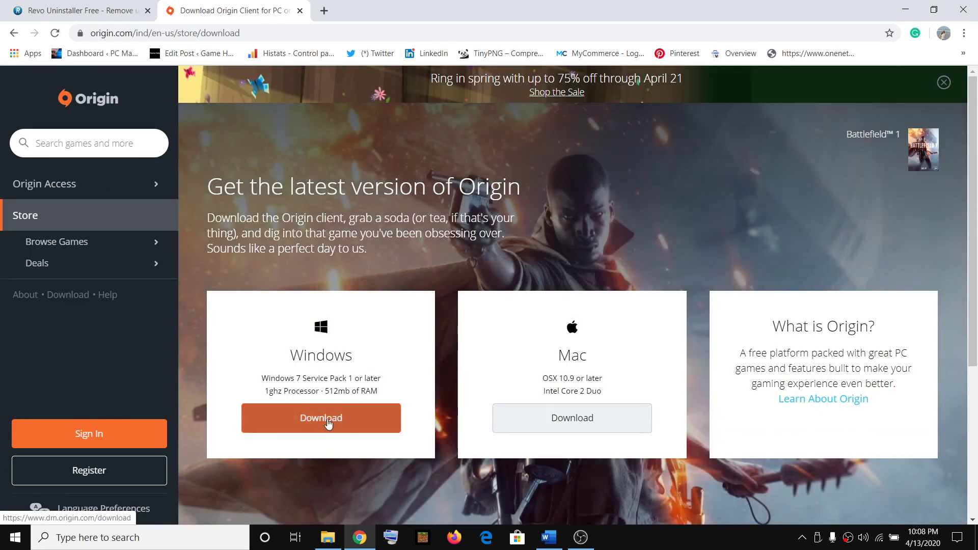
{"action": "left_click", "coordinate": [340, 418]}
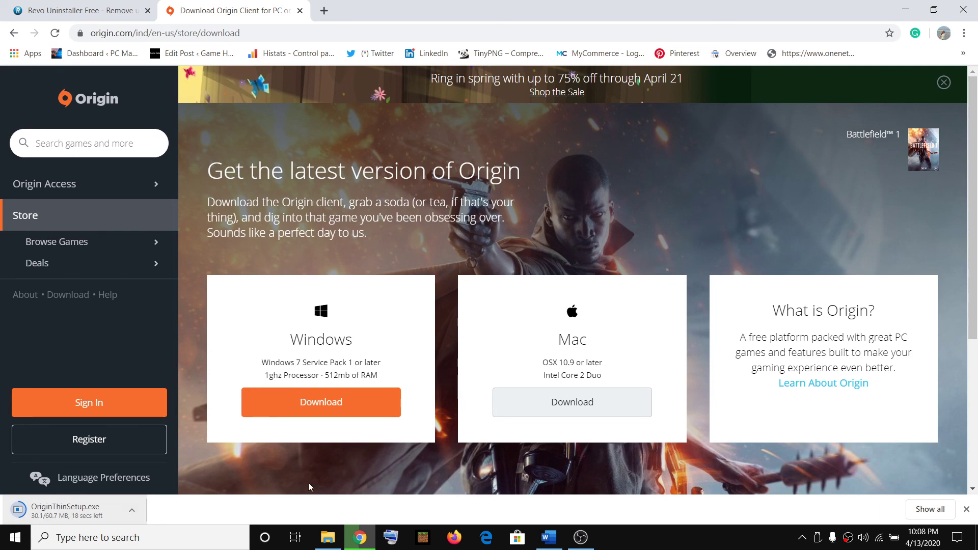
- Bring the 'Origin blank screen' Word notes in front of the browser, scrolled back to the title
{"action": "left_click", "coordinate": [550, 538]}
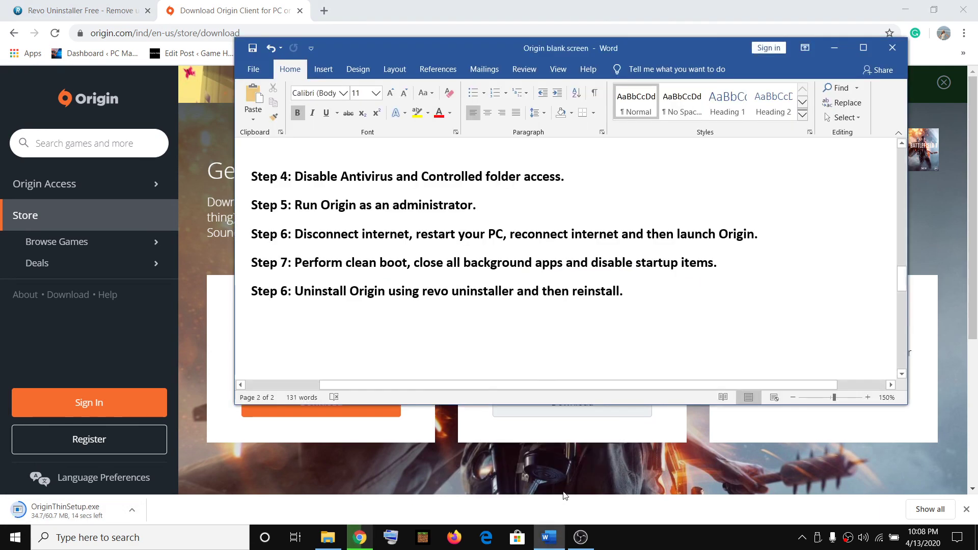
{"action": "scroll", "coordinate": [467, 325], "scroll_direction": "up", "scroll_amount": 6}
{"action": "scroll", "coordinate": [466, 325], "scroll_direction": "up", "scroll_amount": 10}
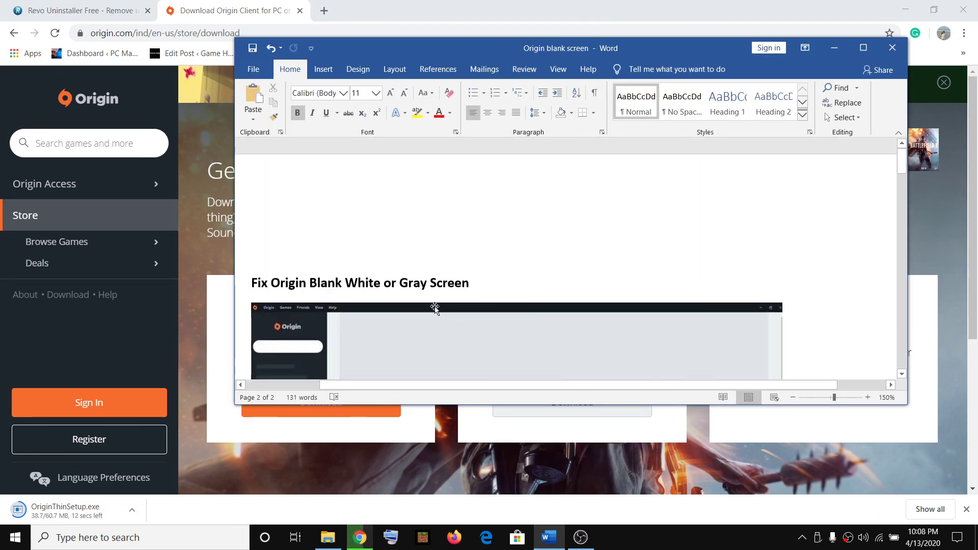
{"action": "scroll", "coordinate": [476, 277], "scroll_direction": "down", "scroll_amount": 8}
{"action": "scroll", "coordinate": [504, 311], "scroll_direction": "up", "scroll_amount": 6}
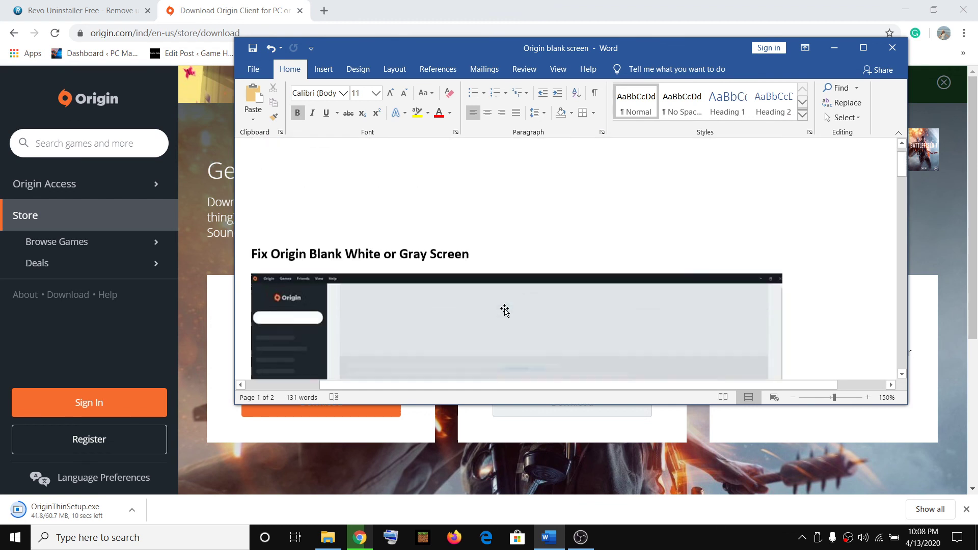